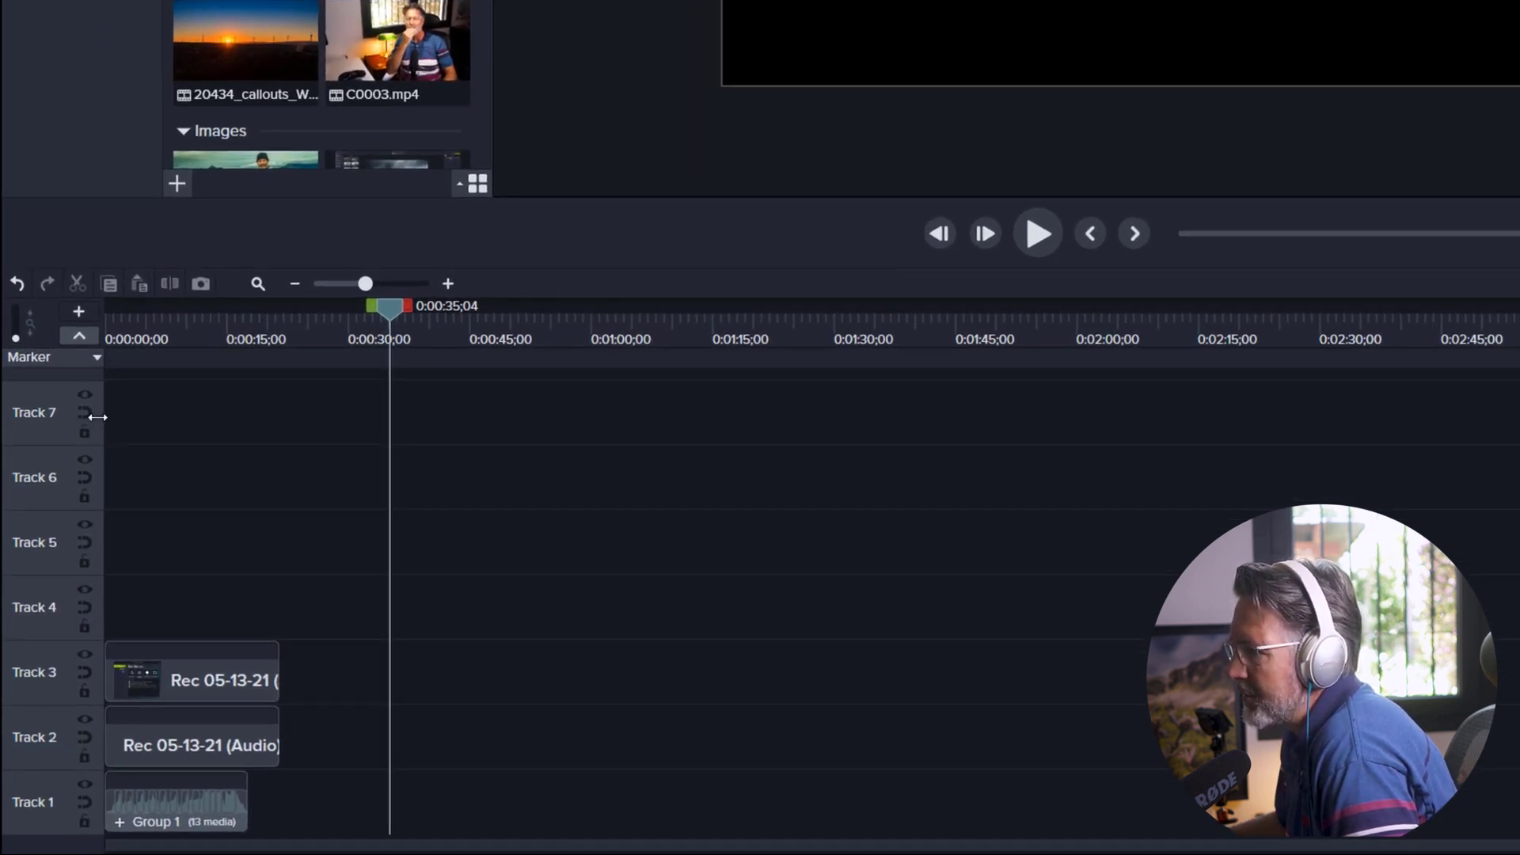
# Widen the timeline's track header column and shrink it back to its narrow width.
pyautogui.moveTo(122, 417); pyautogui.dragTo(220, 421)
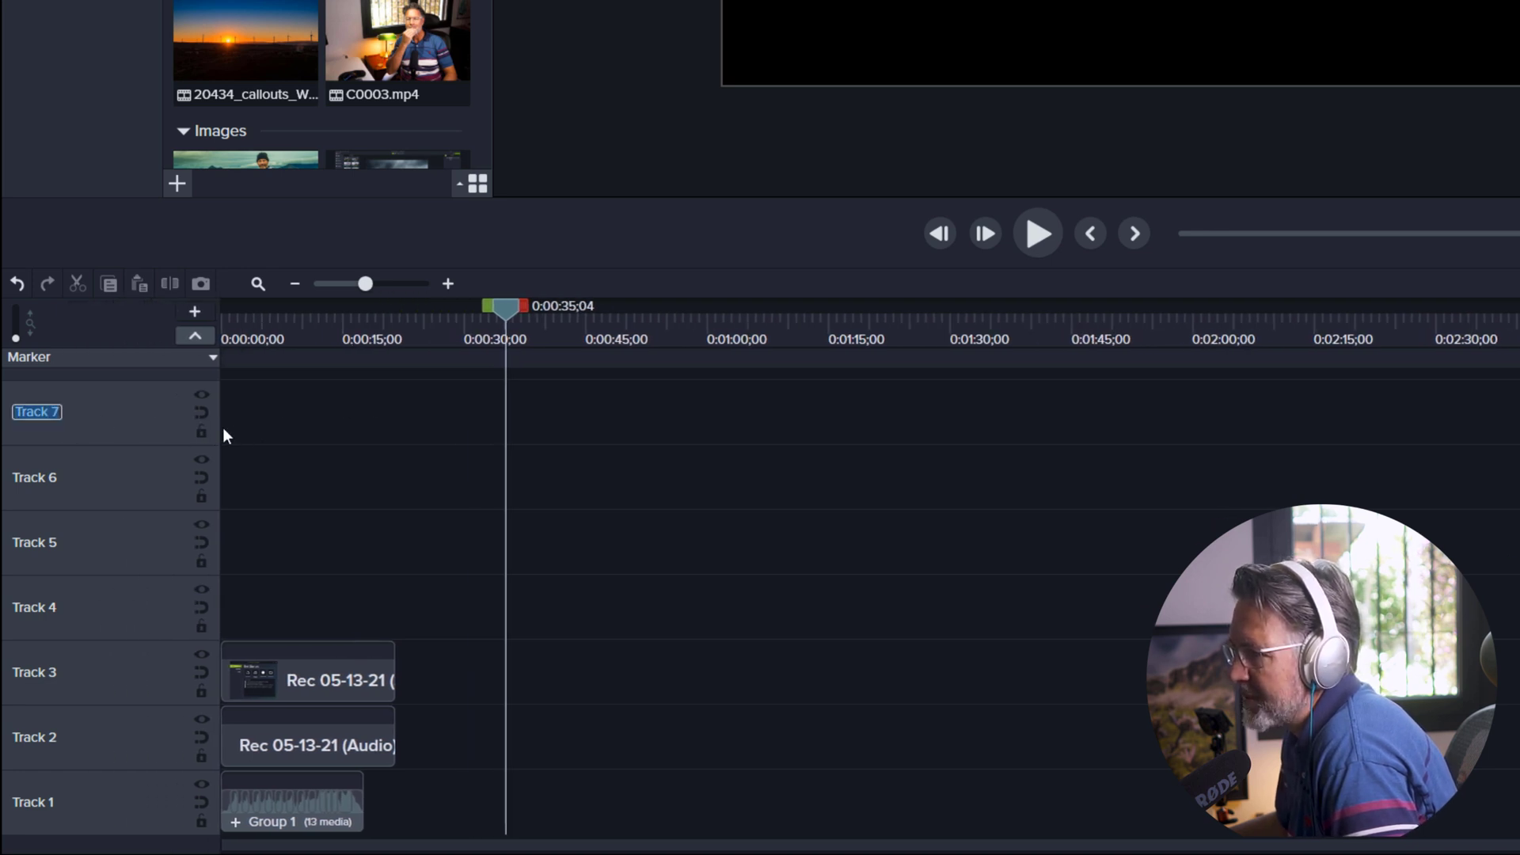
pyautogui.click(246, 445)
pyautogui.moveTo(221, 422); pyautogui.dragTo(117, 444)
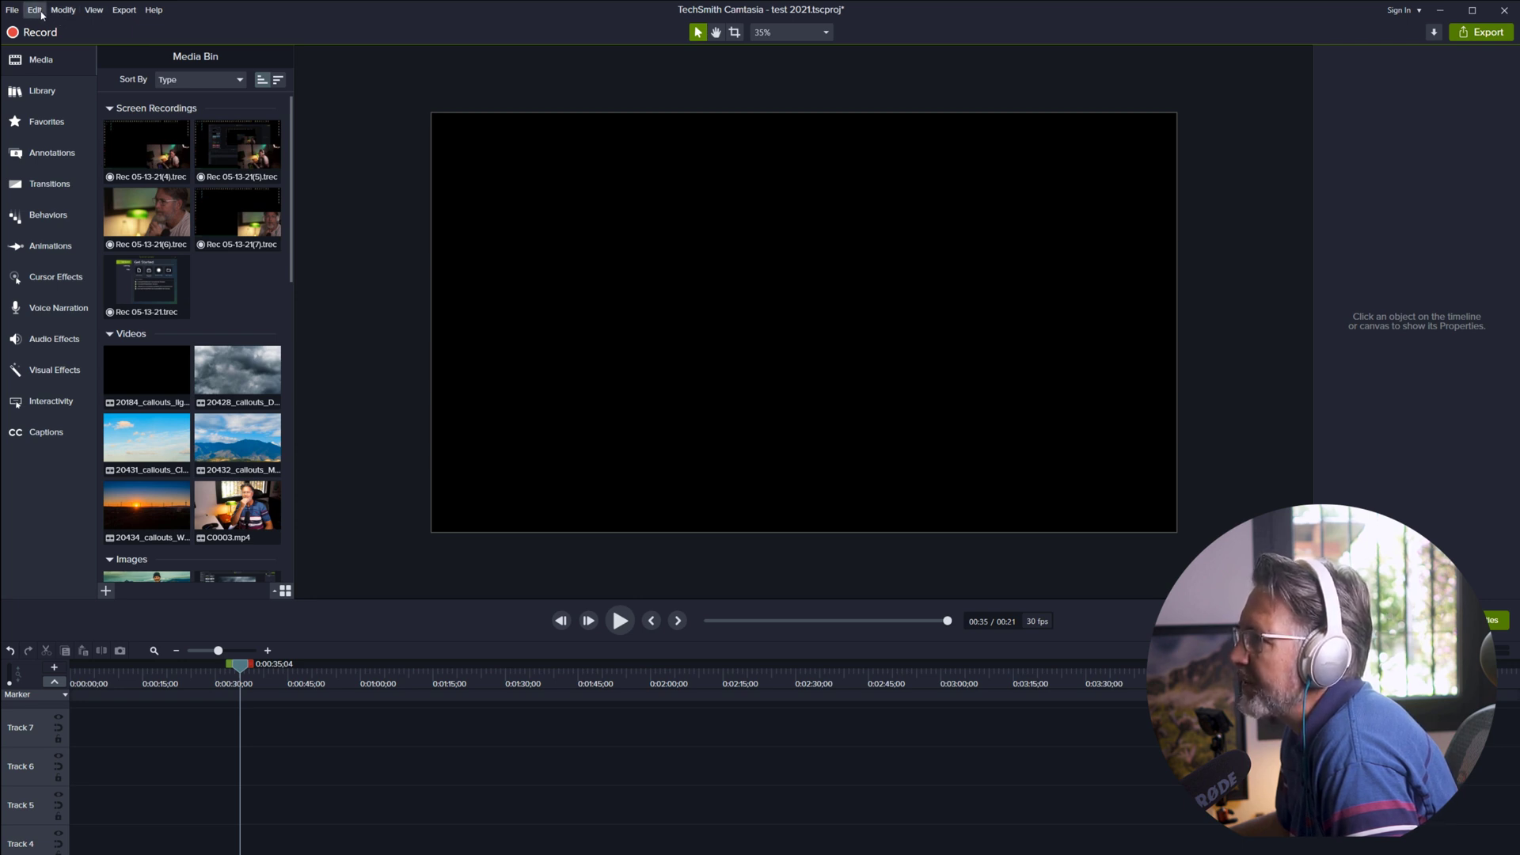
# Set the default placeholder duration to 10 seconds in the program's timing preferences.
pyautogui.click(41, 12)
pyautogui.click(22, 431)
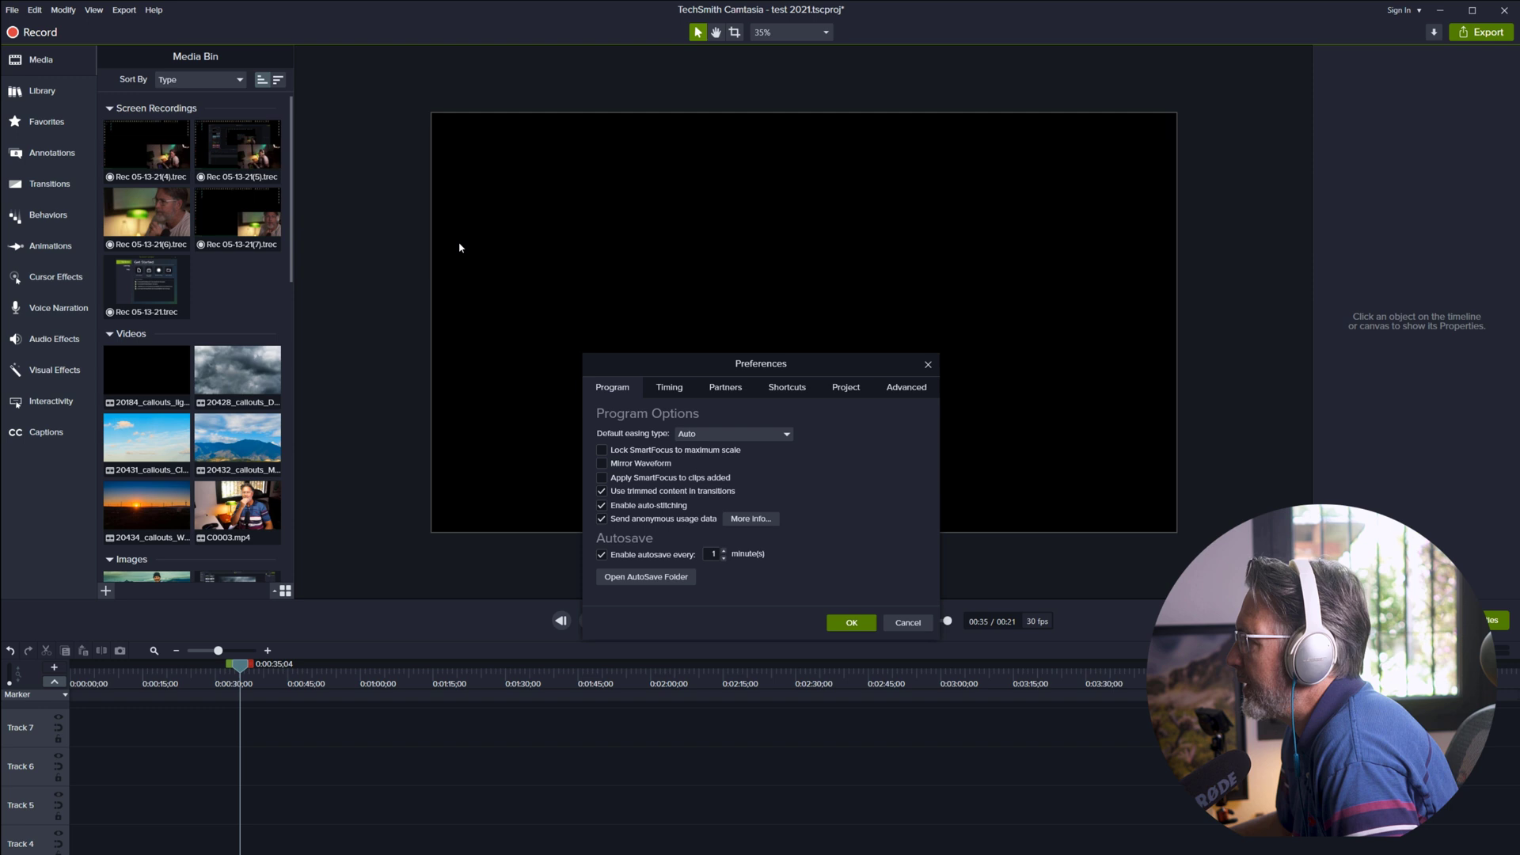
pyautogui.click(670, 387)
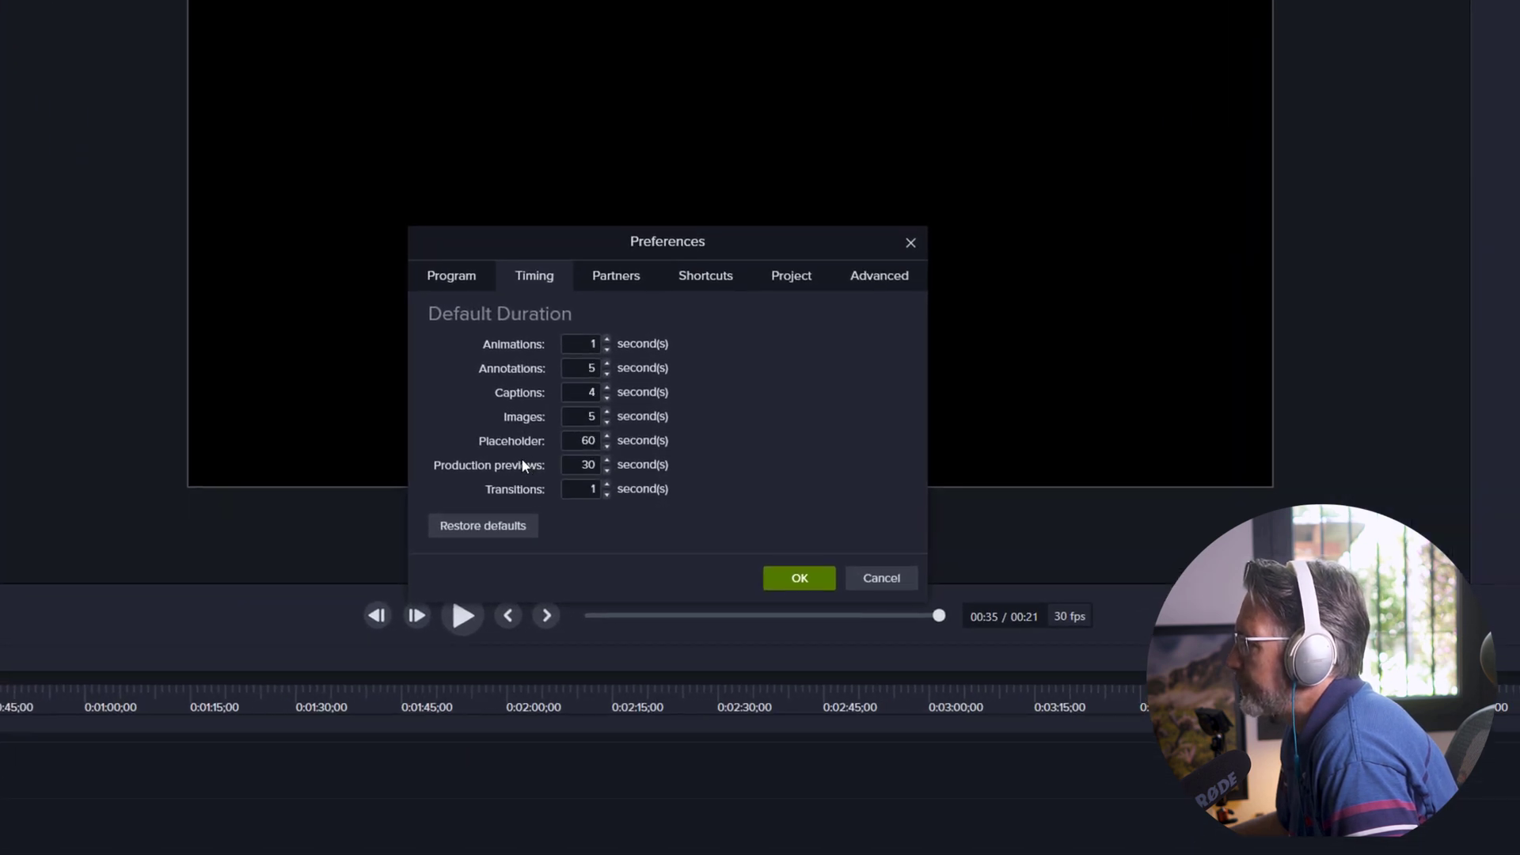
pyautogui.doubleClick(574, 442)
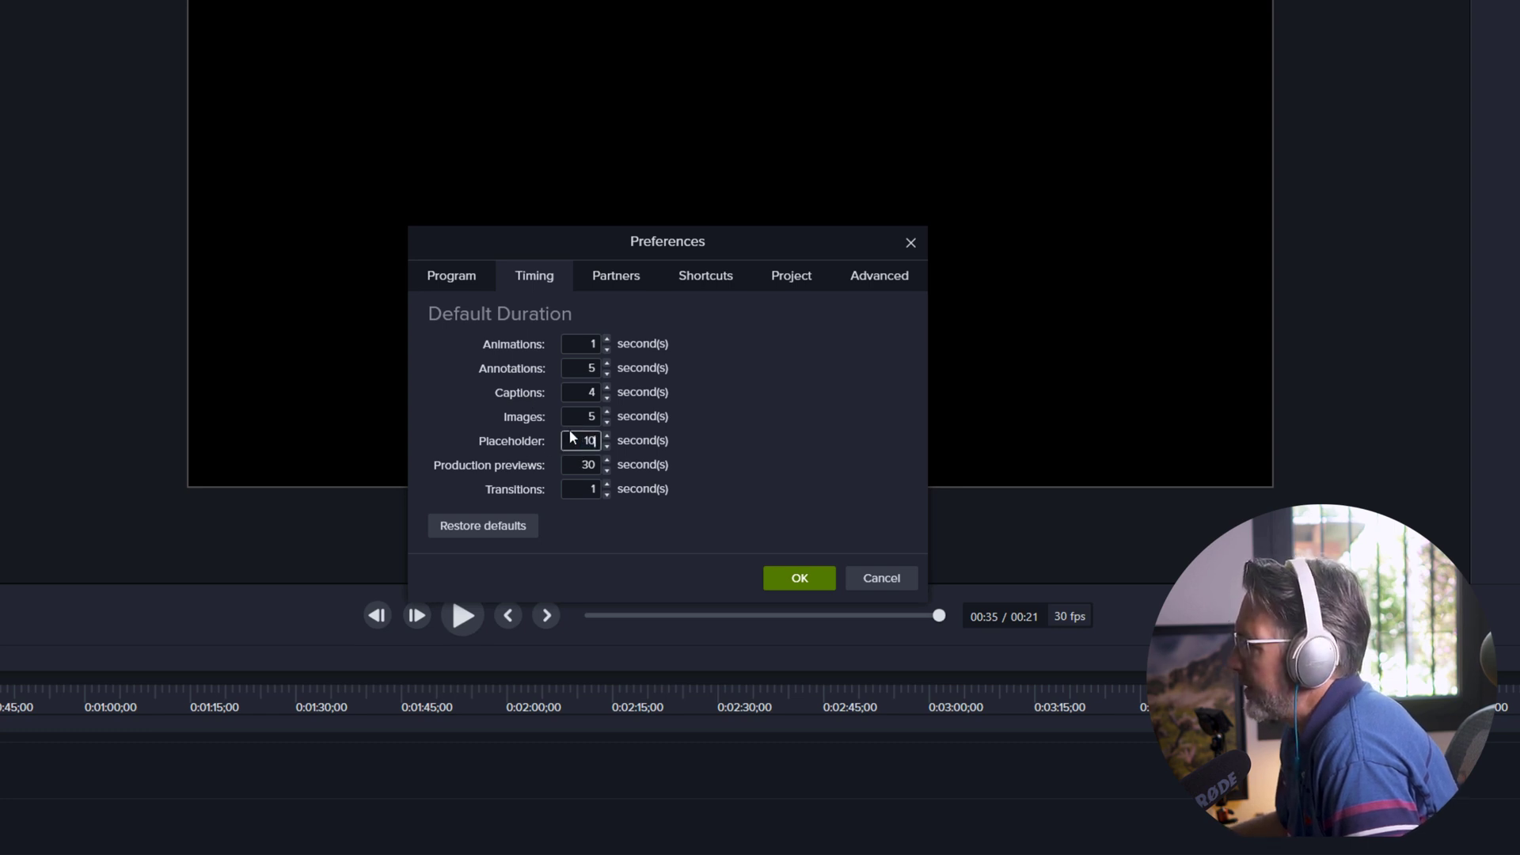
pyautogui.write('10')
pyautogui.click(799, 577)
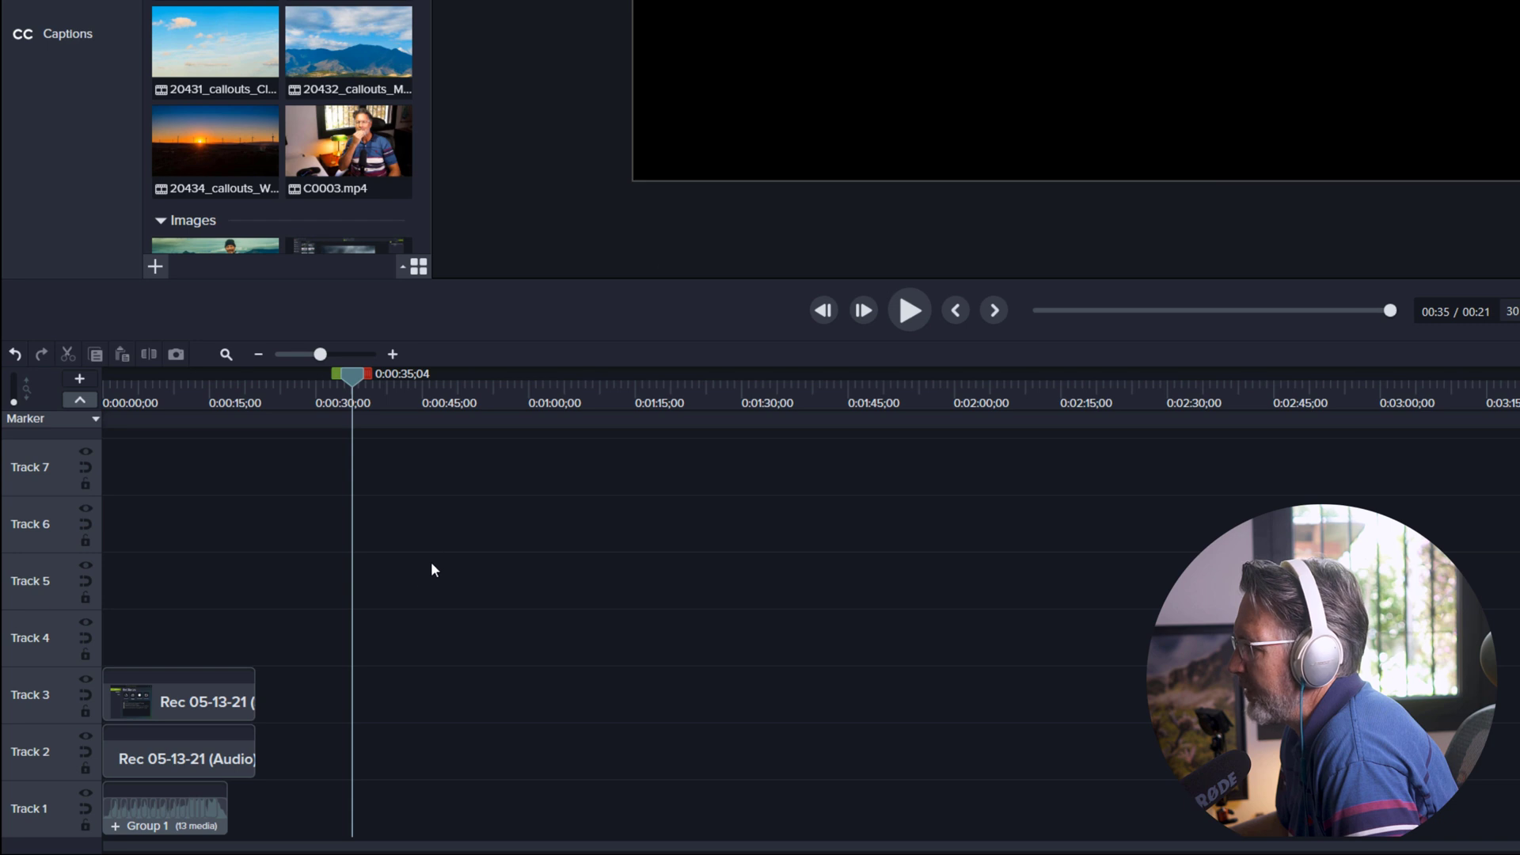
# Add a placeholder at the playhead position 0:00:35;04 and move it up to Track 4.
pyautogui.rightClick(426, 573)
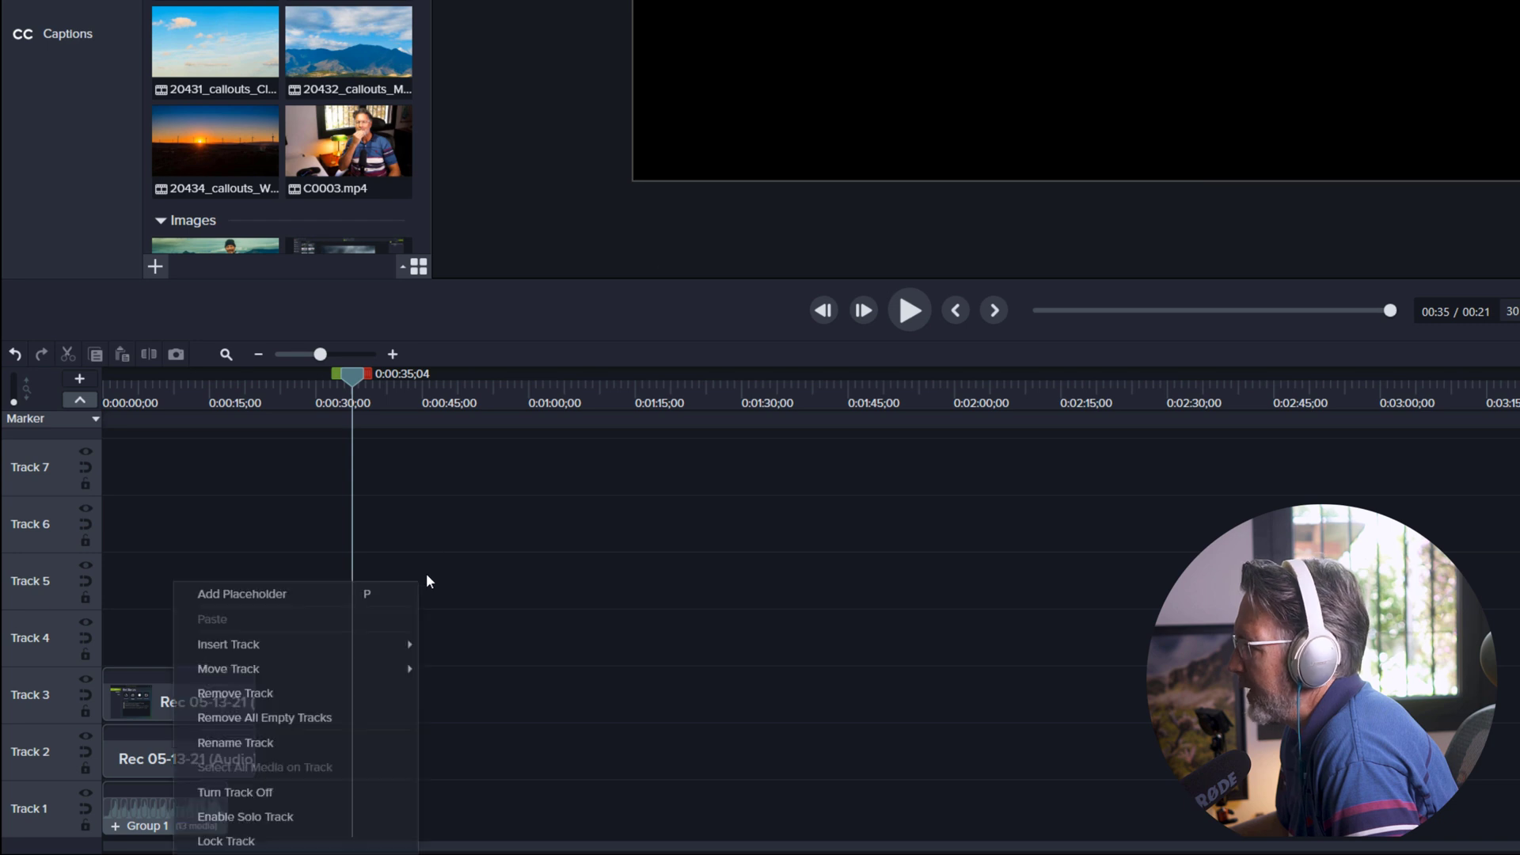
pyautogui.click(340, 587)
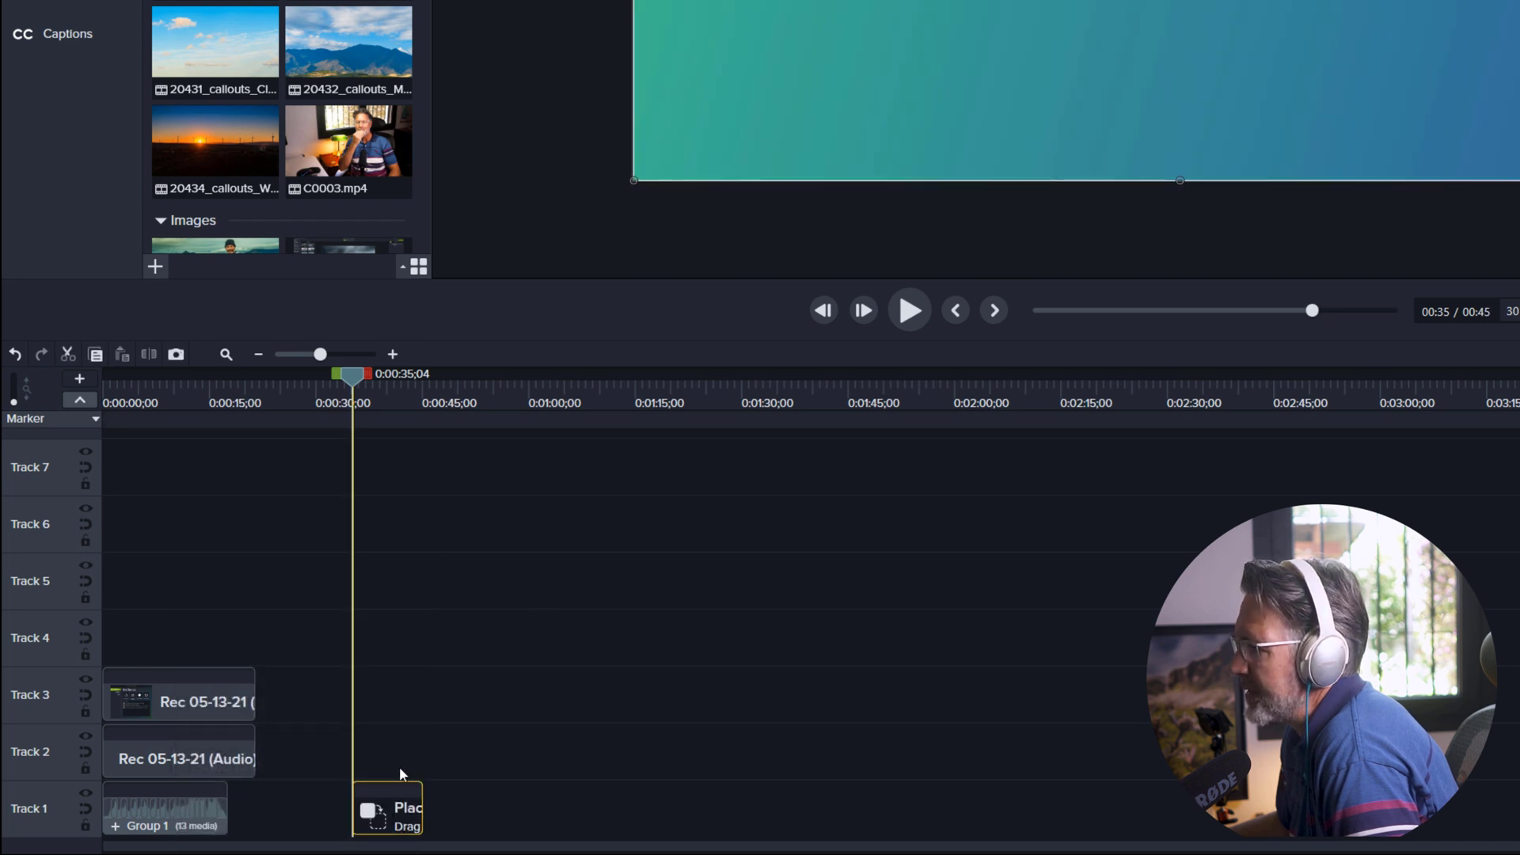
pyautogui.moveTo(398, 799); pyautogui.dragTo(400, 637)
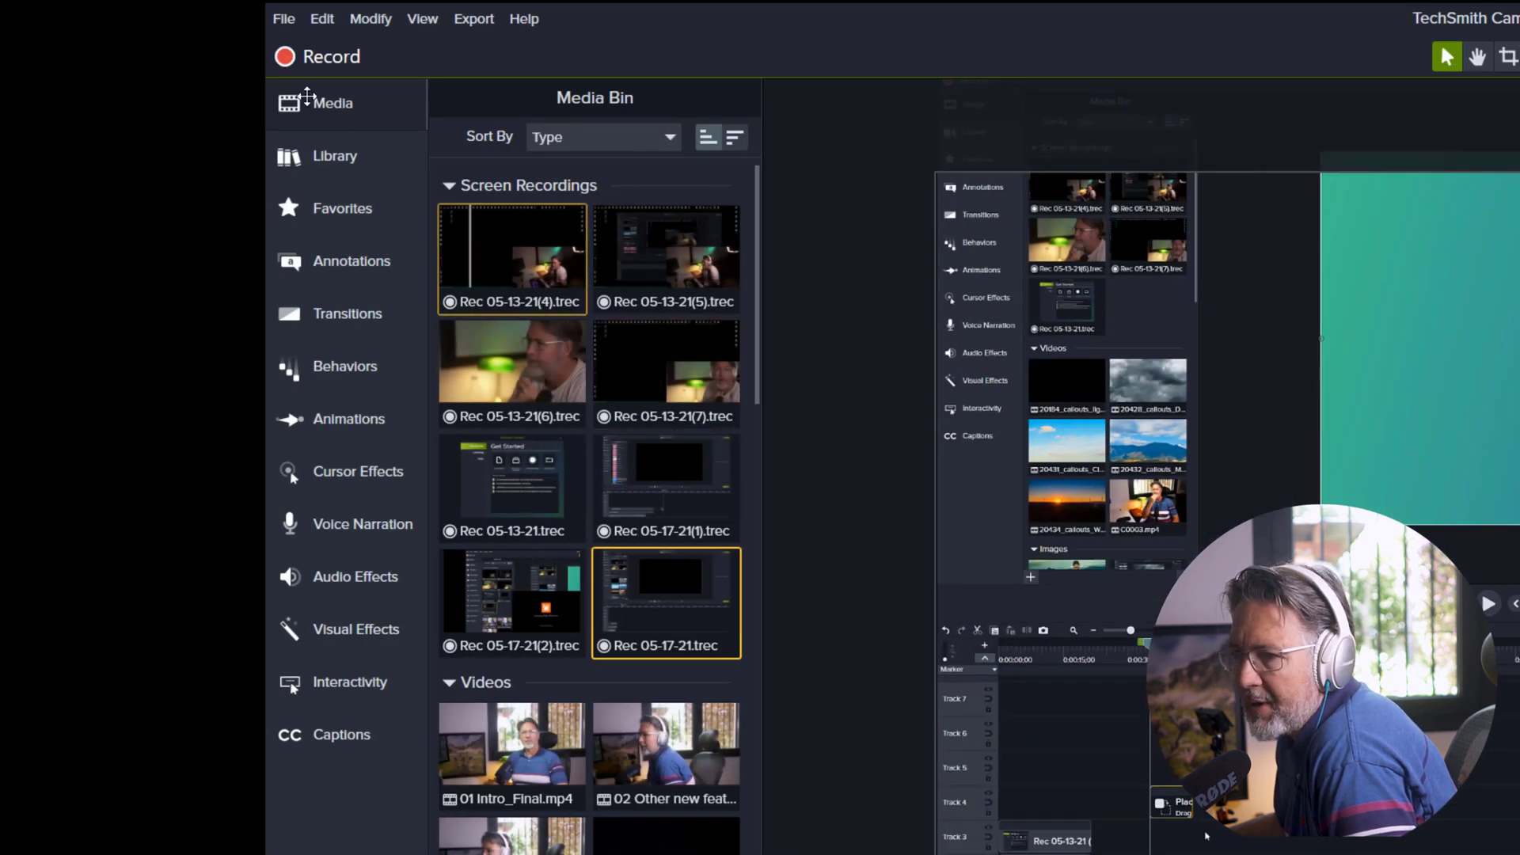
# Bring up the project's Save As dialog and examine its file type choices and standalone project option.
pyautogui.click(283, 19)
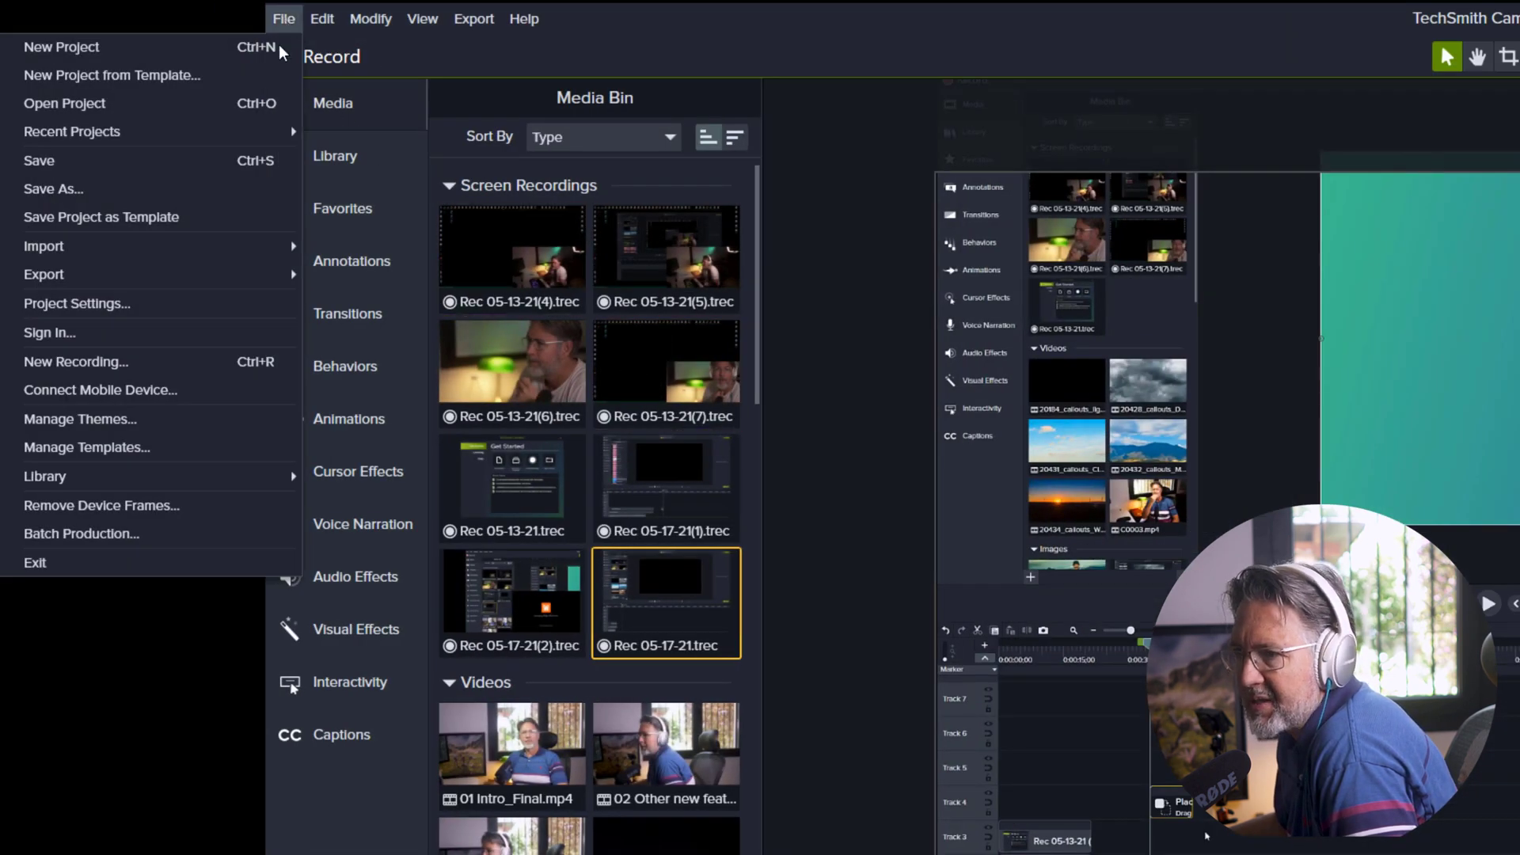
pyautogui.click(168, 187)
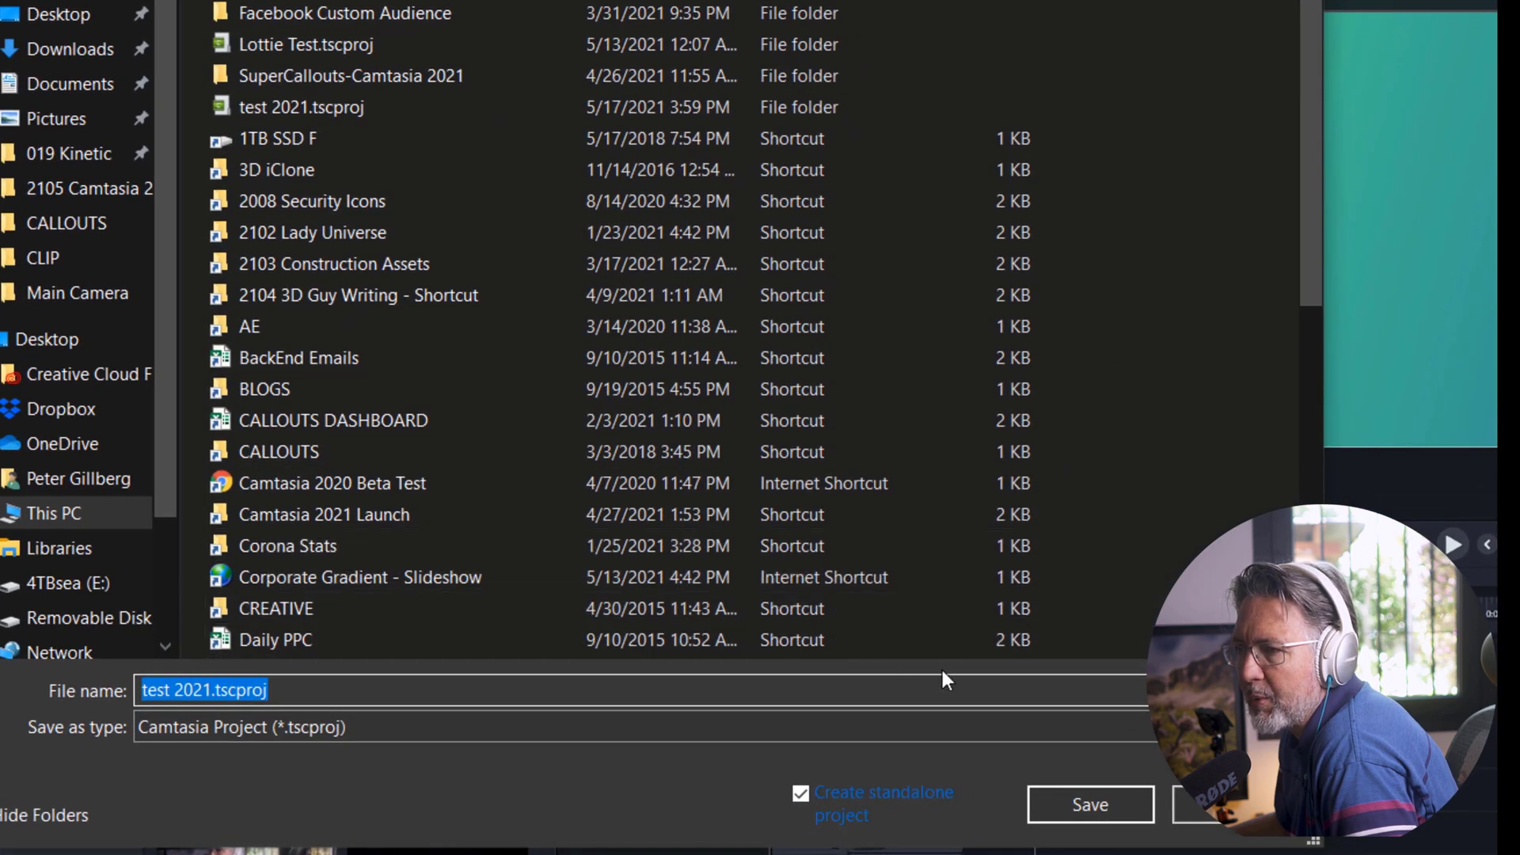
pyautogui.click(805, 726)
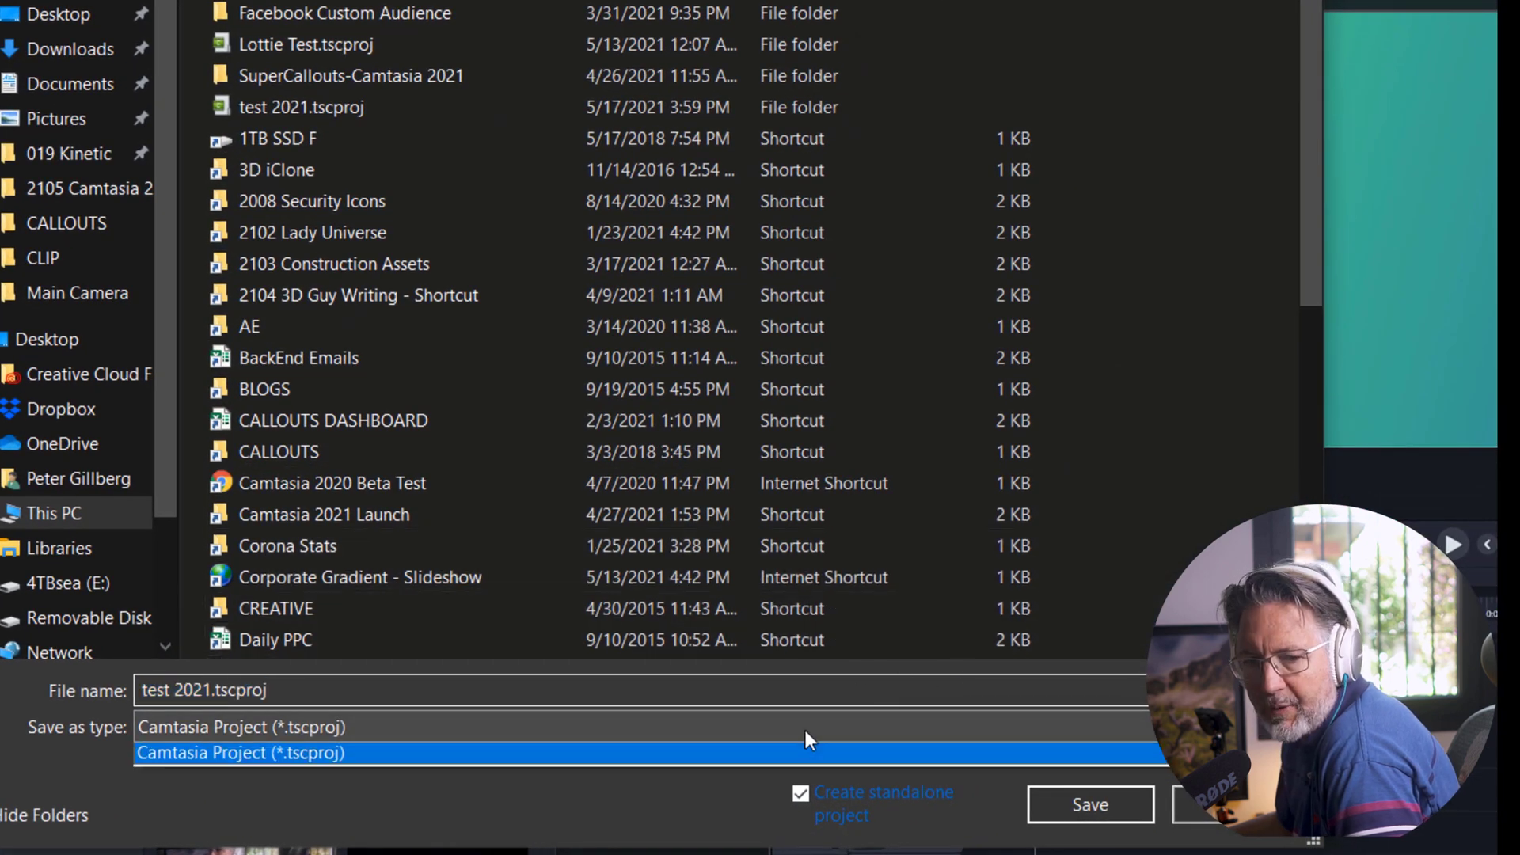
pyautogui.click(805, 730)
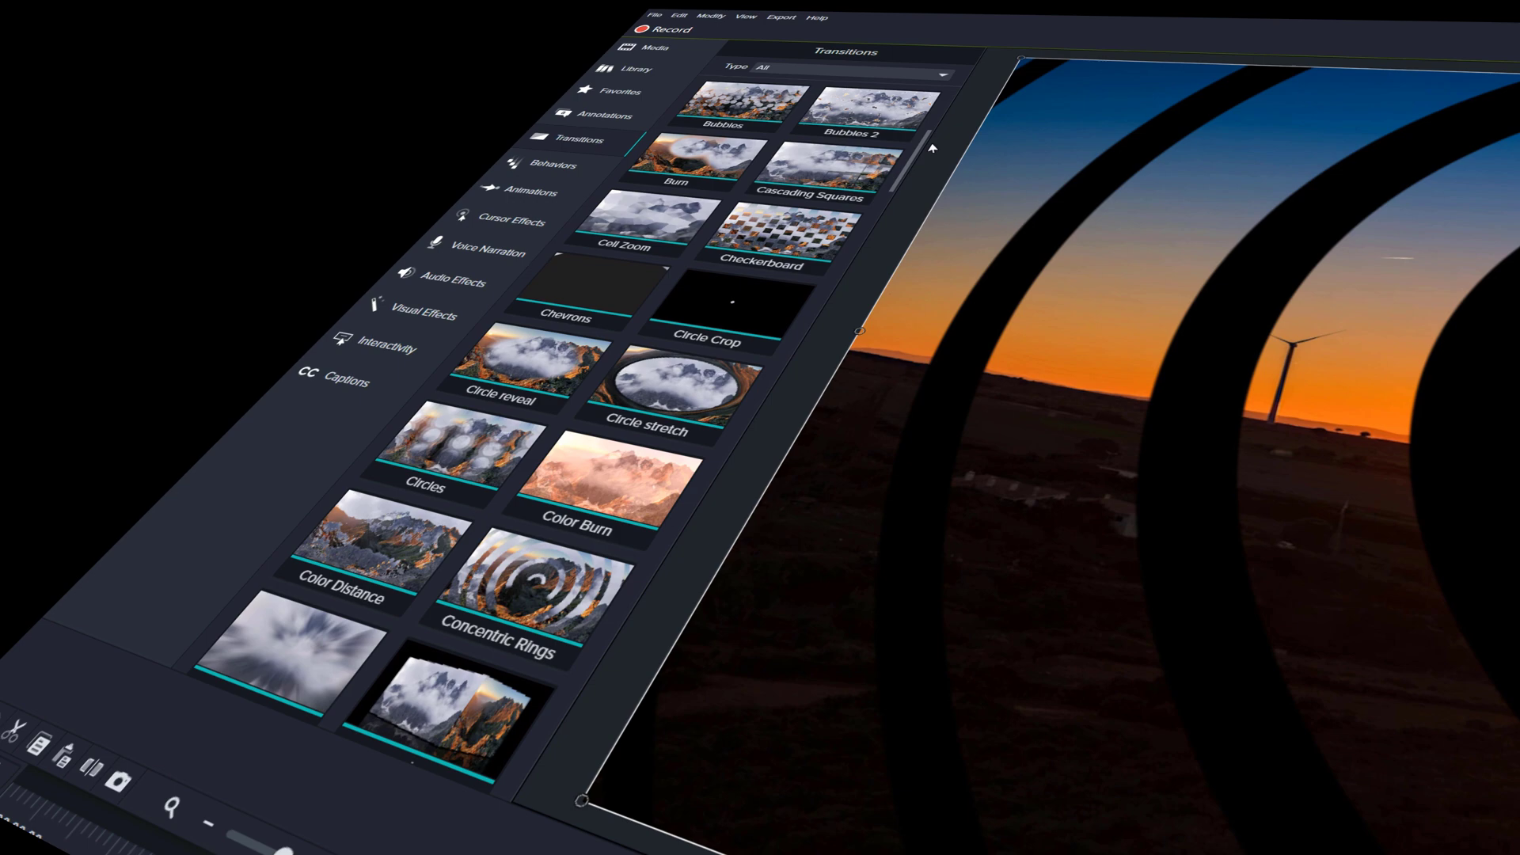
# Browse the complete list of available transitions.
pyautogui.scroll(5, 910, 160)
pyautogui.scroll(-4, 906, 161)
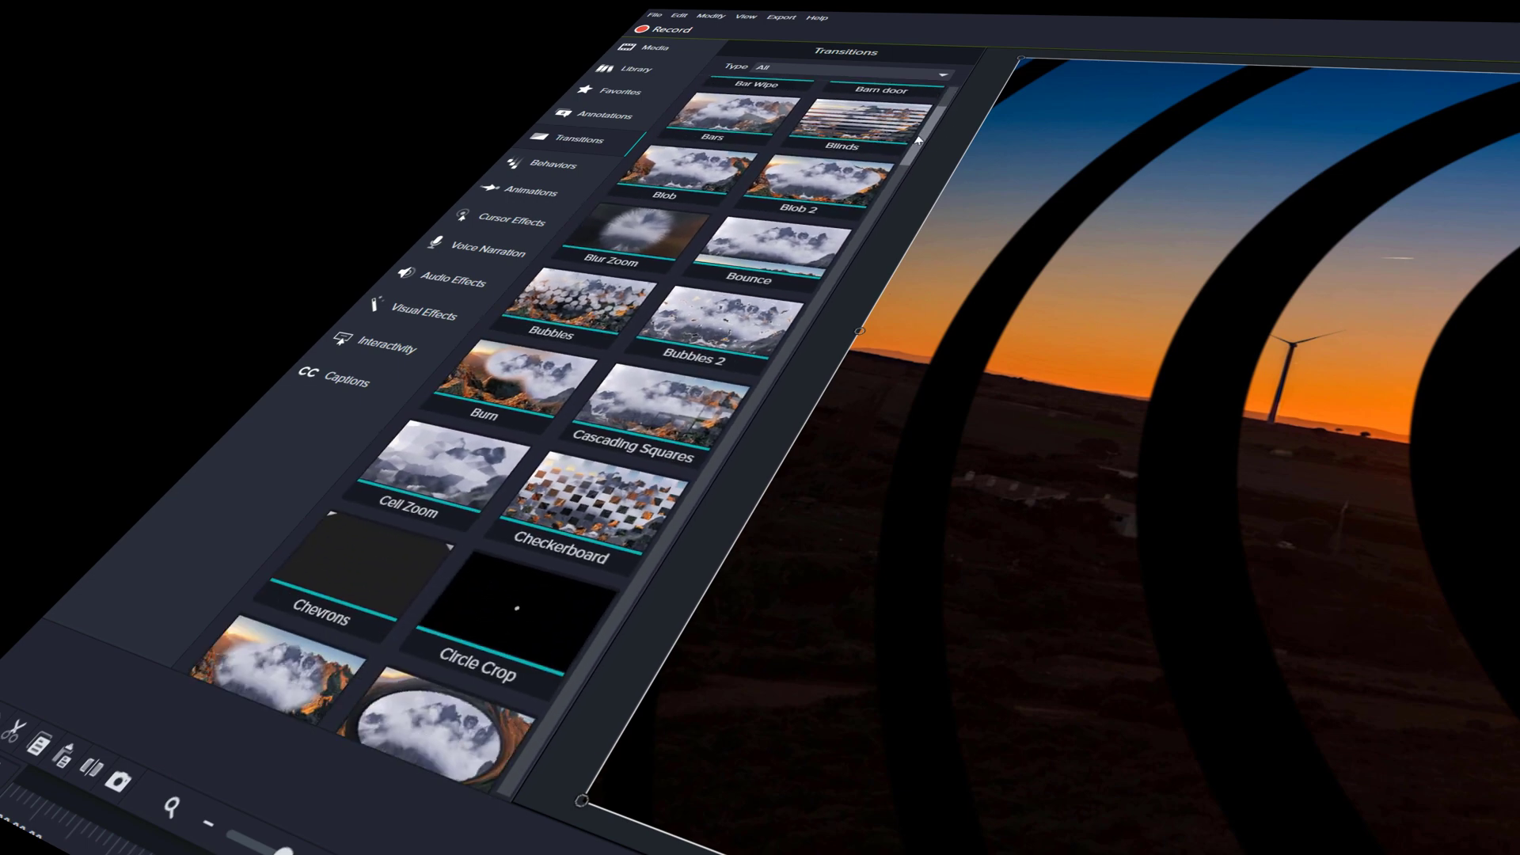
pyautogui.moveTo(905, 161); pyautogui.dragTo(922, 129)
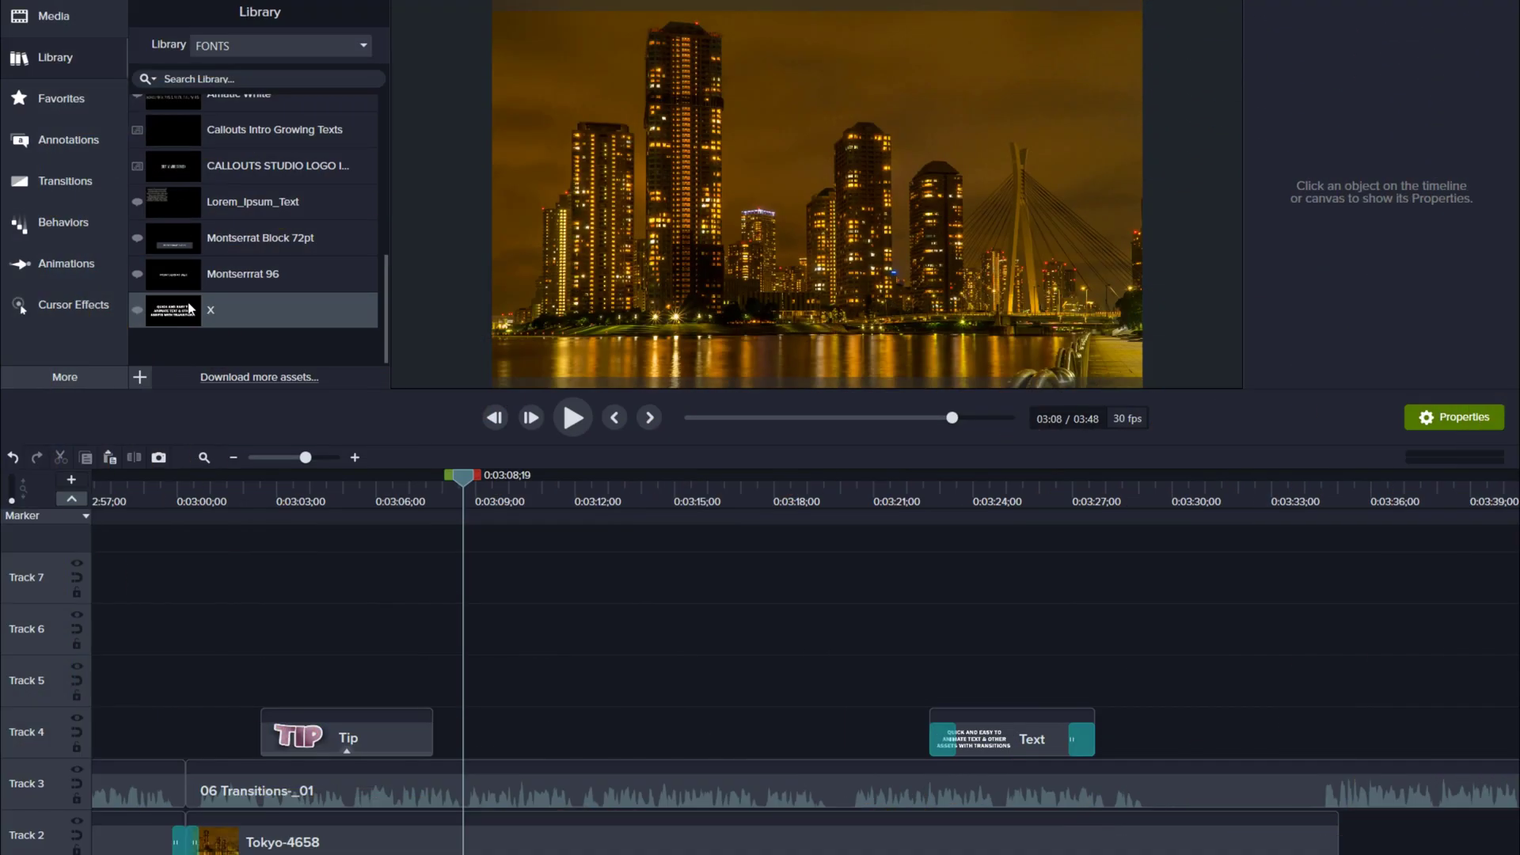
# Place the X text asset from the FONTS library on Track 4 after the Tip clip and add the 3D Swing transition to both ends.
pyautogui.moveTo(211, 310); pyautogui.dragTo(627, 676)
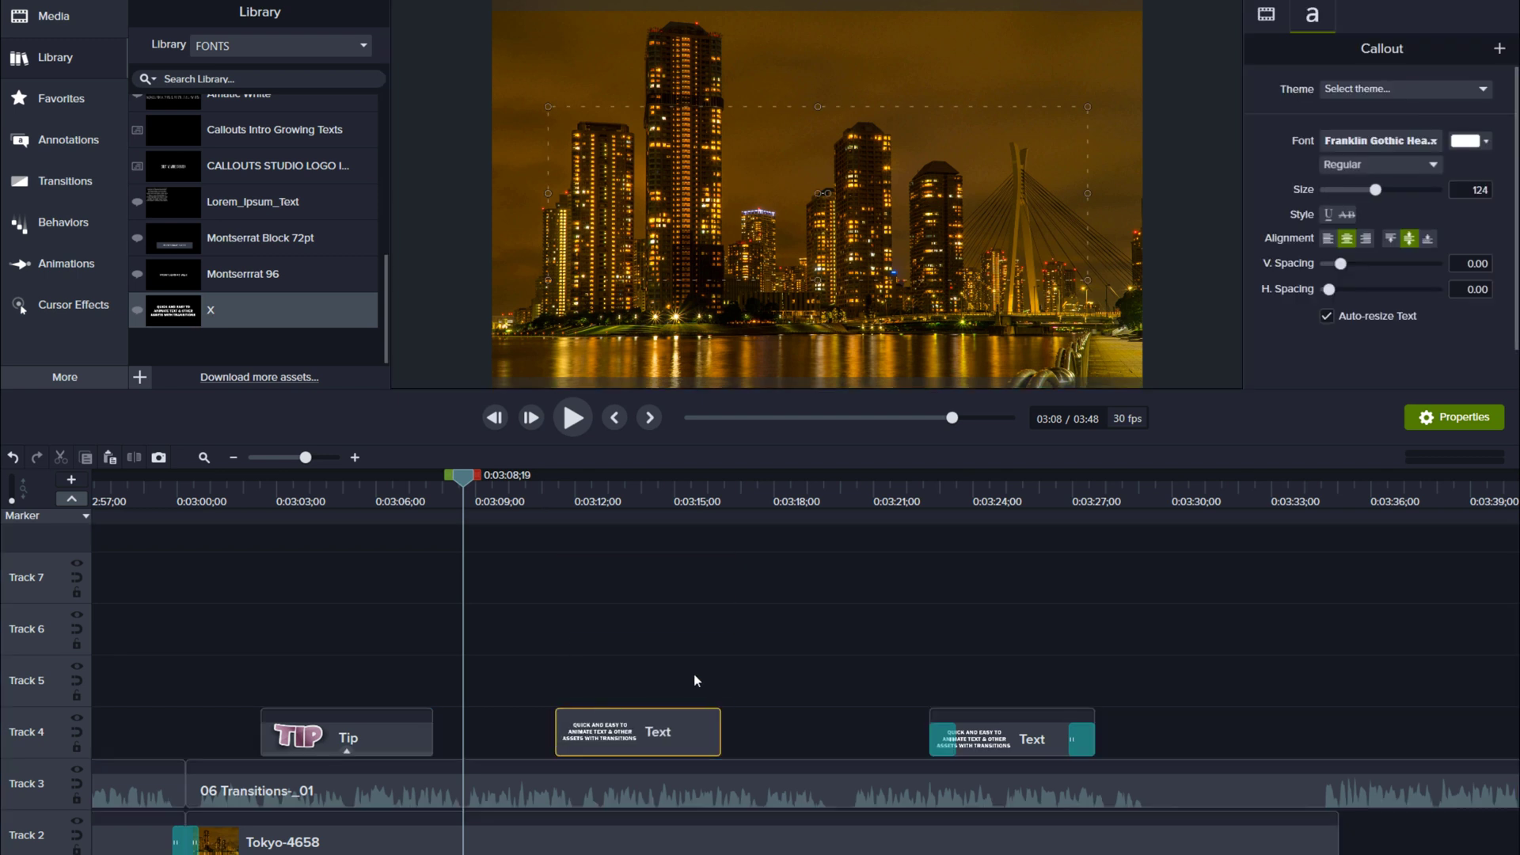
pyautogui.click(64, 179)
pyautogui.scroll(4, 367, 150)
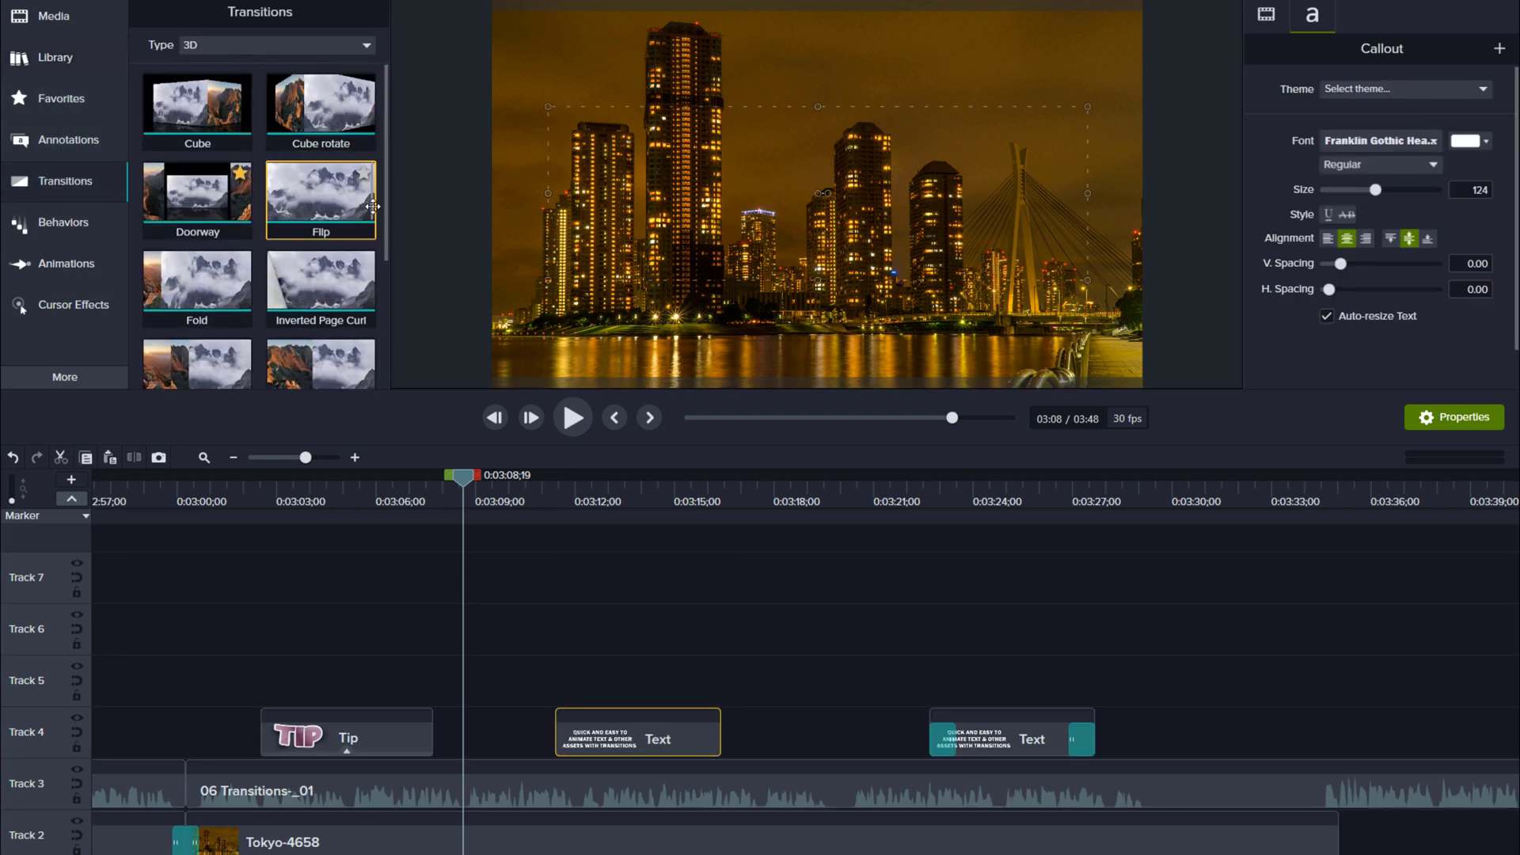
pyautogui.scroll(-3, 316, 238)
pyautogui.moveTo(197, 341); pyautogui.dragTo(631, 744)
# Preview the new text clip's animation and reverse the Swing transition at its end, checking it in playback.
pyautogui.moveTo(479, 497); pyautogui.dragTo(547, 520)
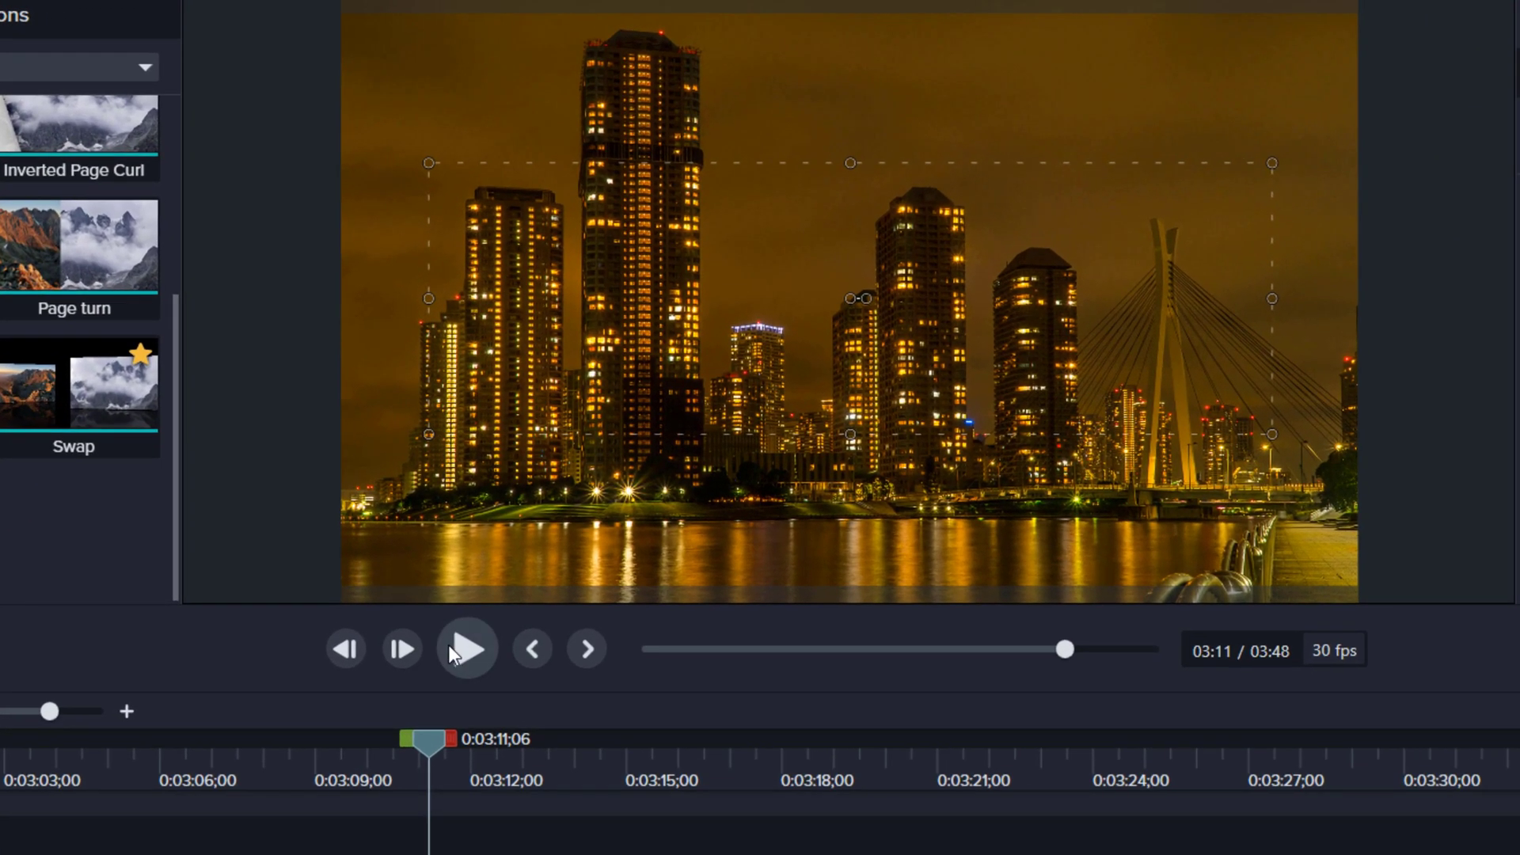
pyautogui.click(448, 646)
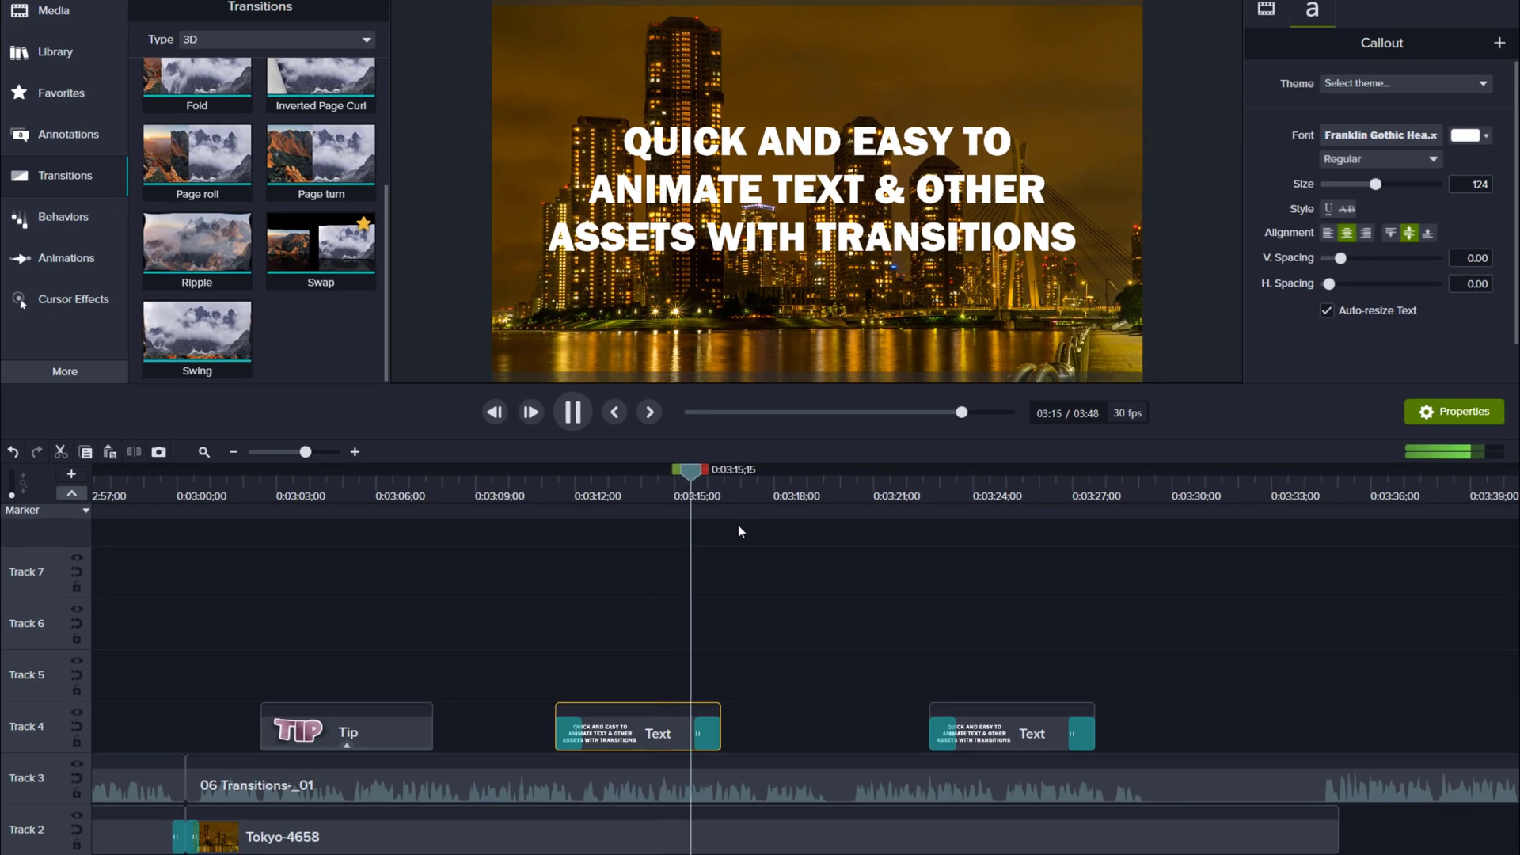
pyautogui.moveTo(761, 478); pyautogui.dragTo(687, 519)
pyautogui.click(707, 733)
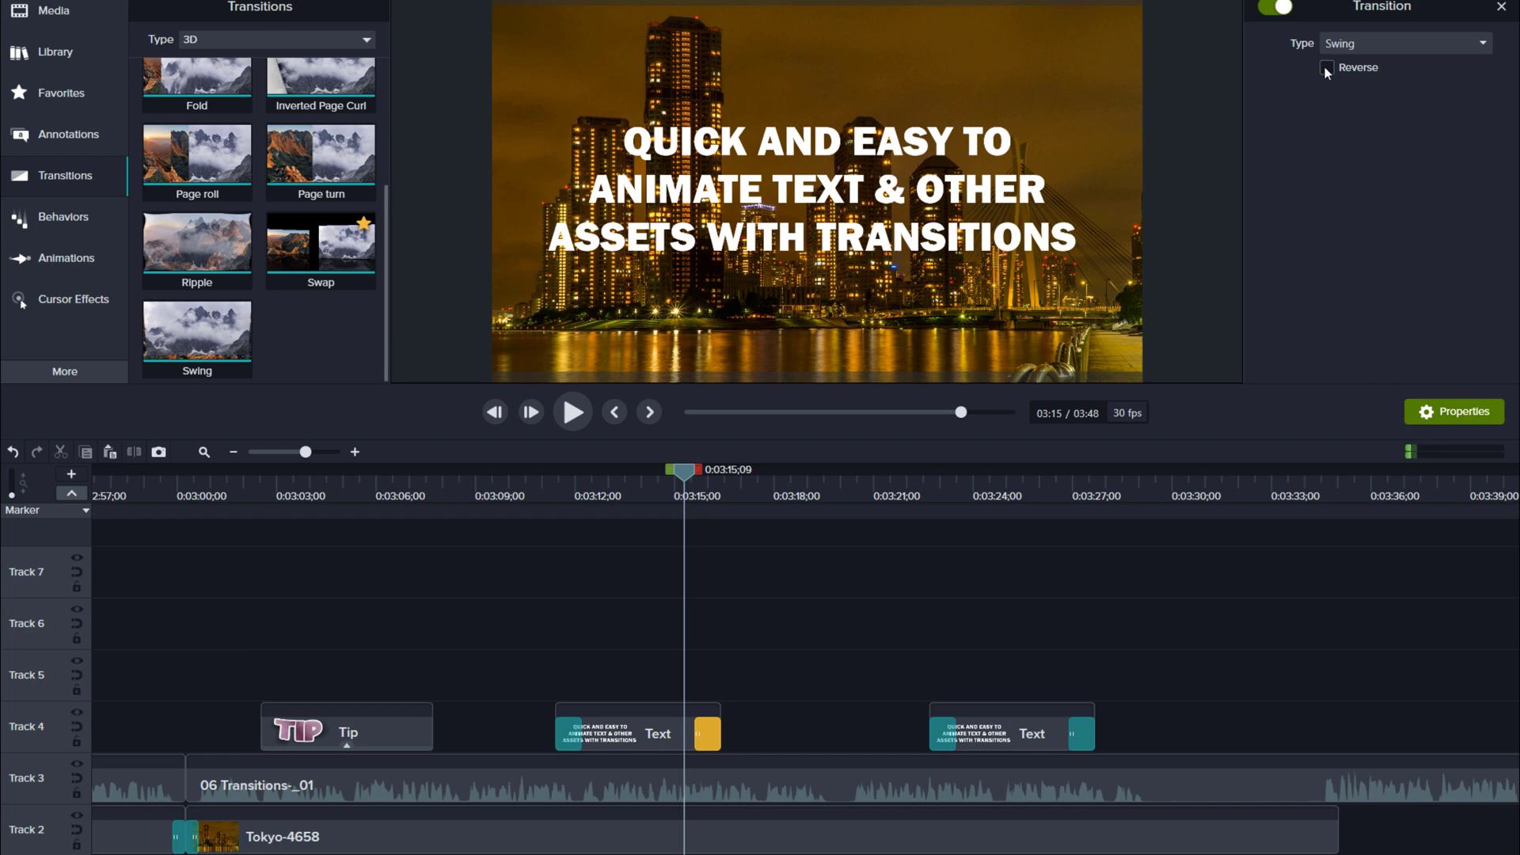
pyautogui.click(1326, 67)
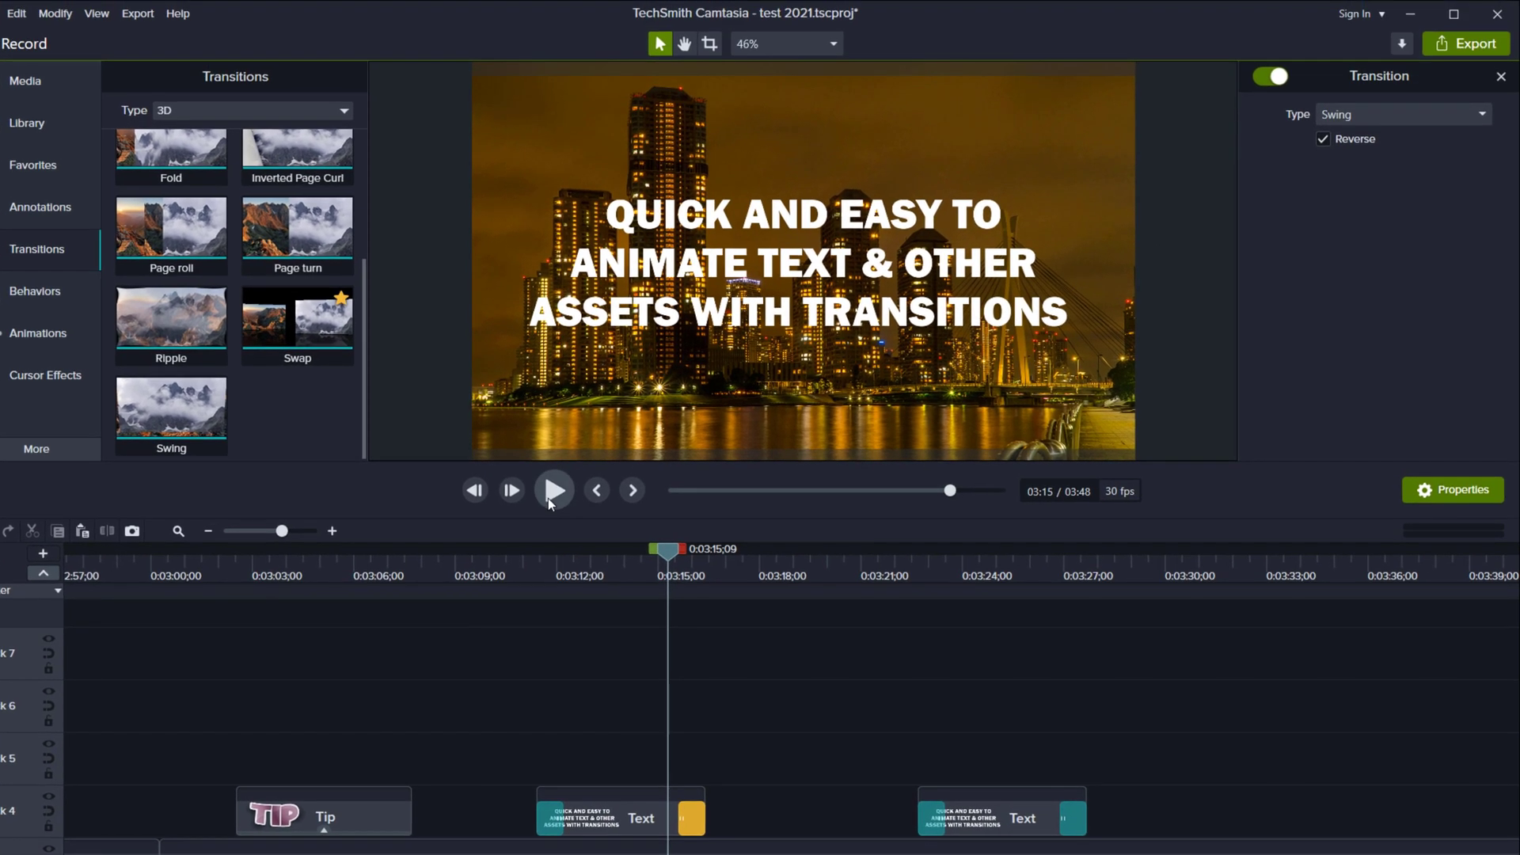
pyautogui.click(572, 412)
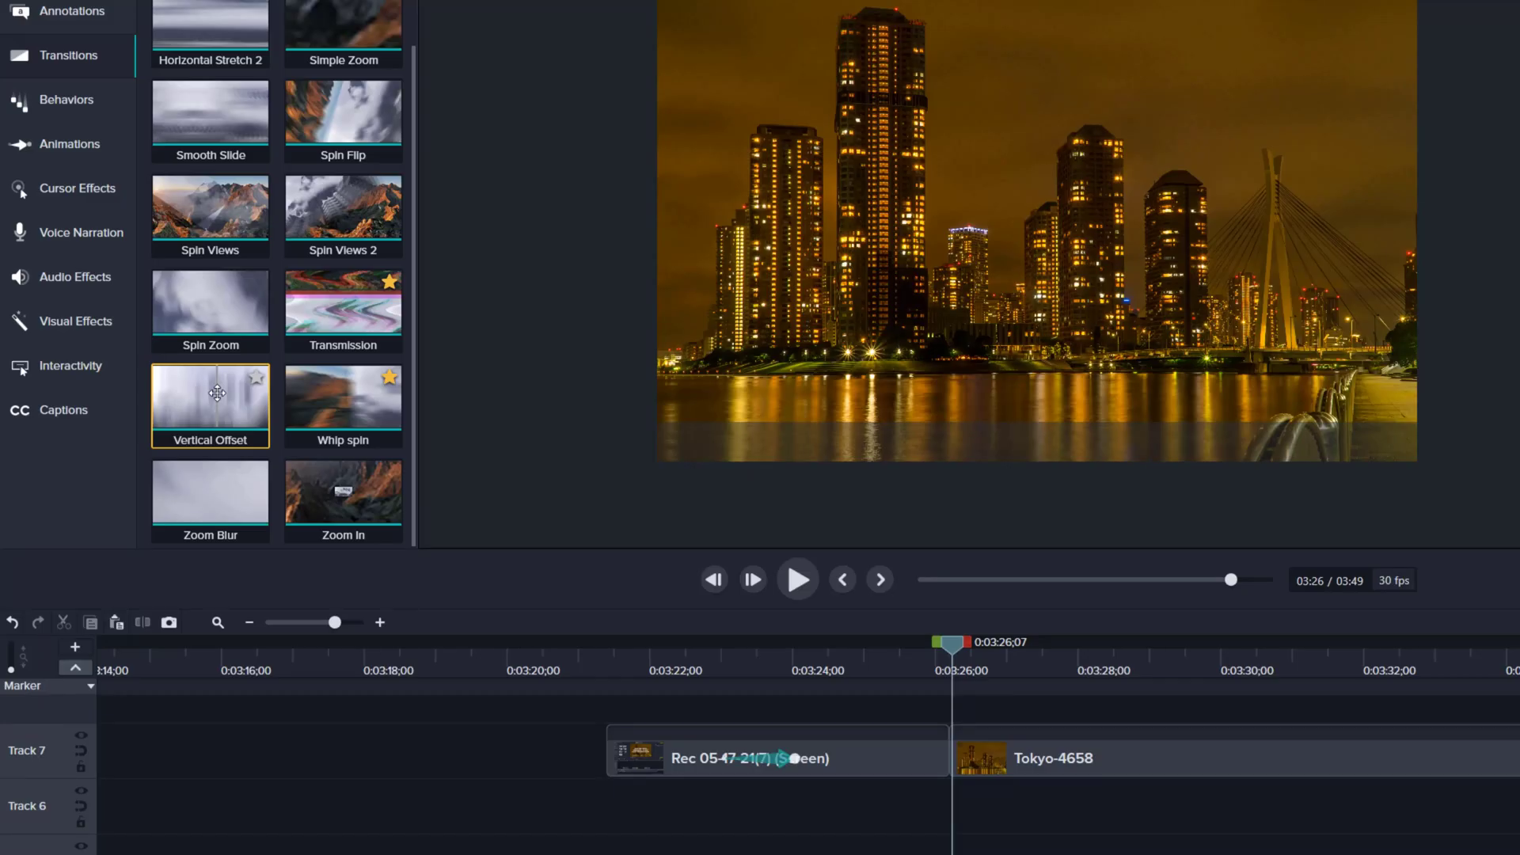
# Add a Vertical Offset transition between the Rec 05-17-21(7) and Tokyo-4658 clips on Track 7 and disable it.
pyautogui.moveTo(210, 396); pyautogui.dragTo(938, 759)
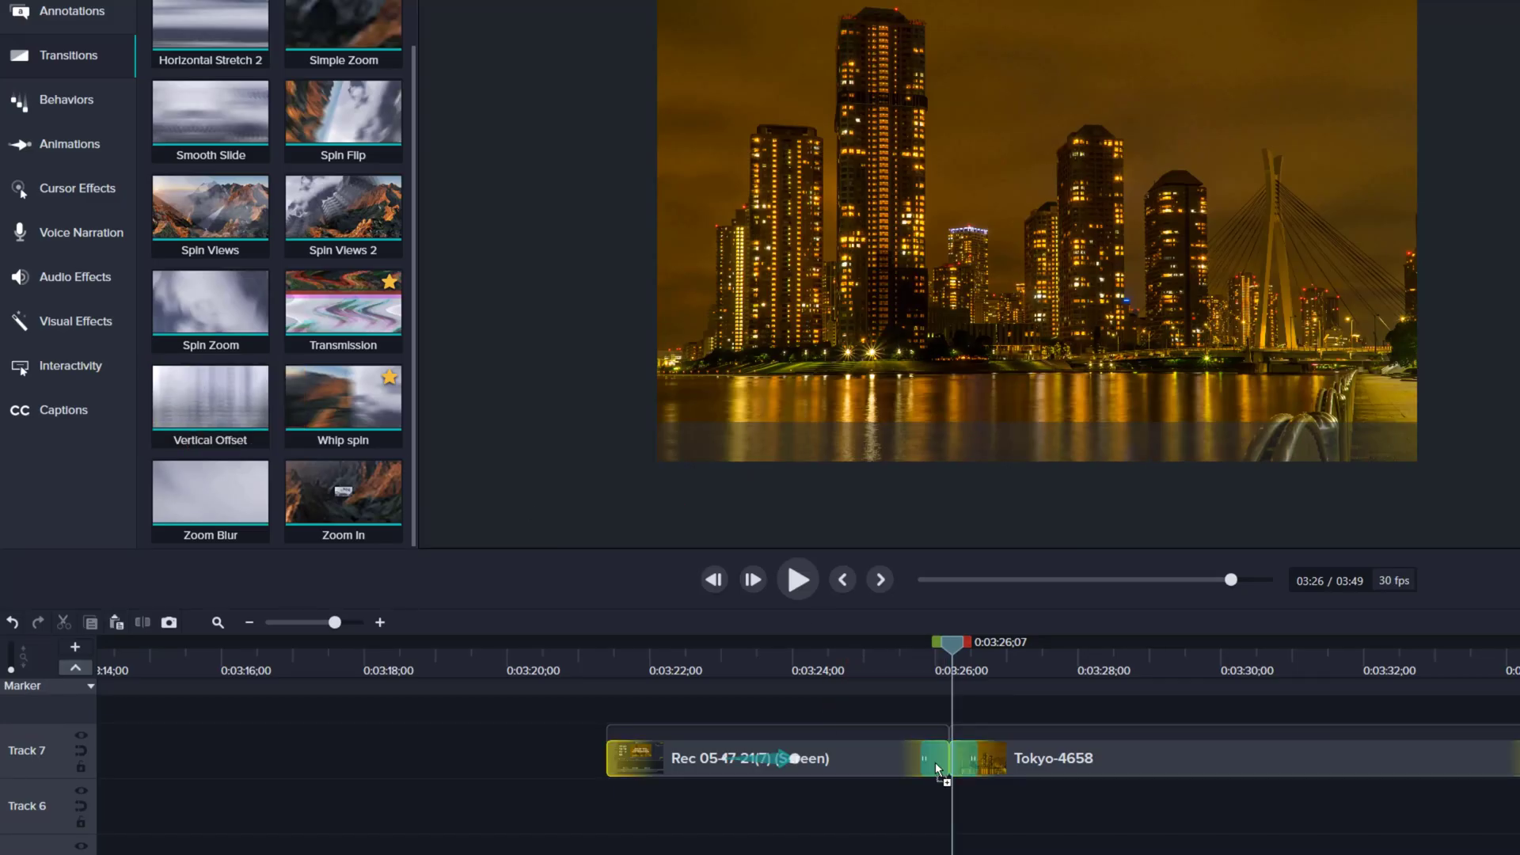
pyautogui.rightClick(937, 757)
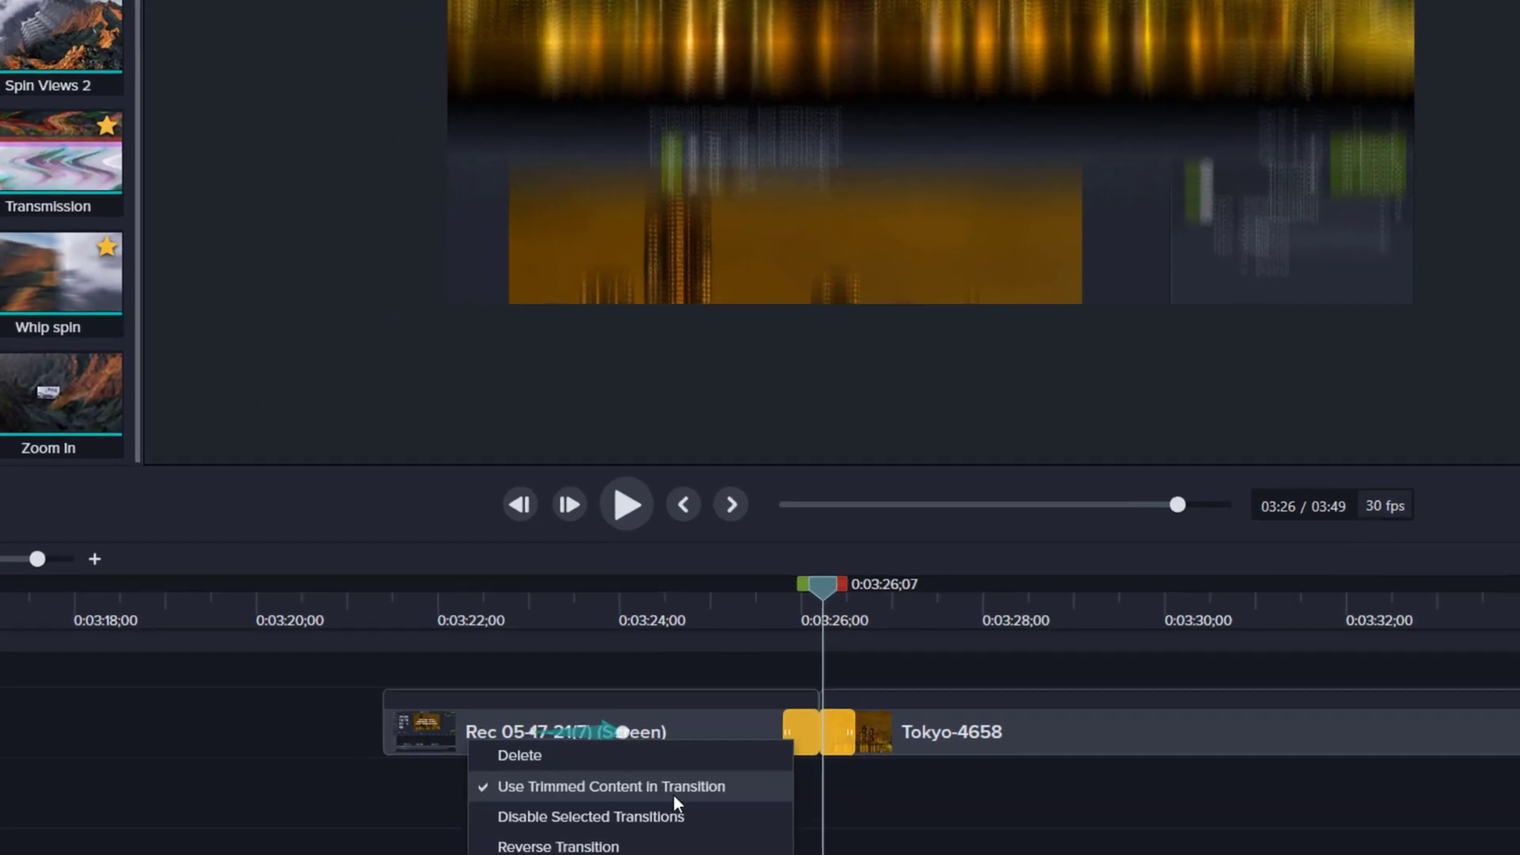
pyautogui.click(627, 815)
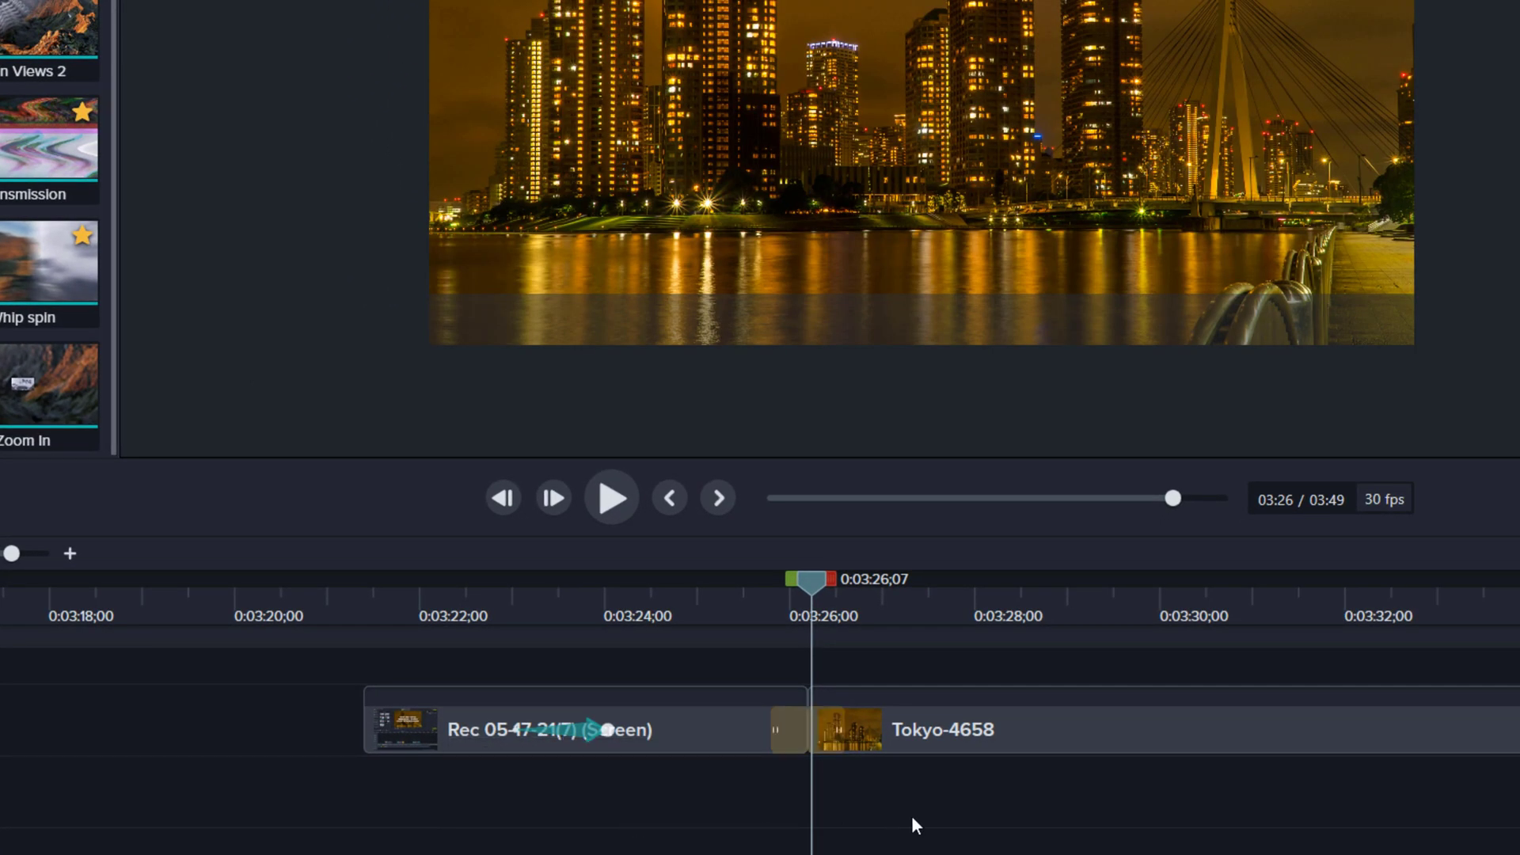
pyautogui.rightClick(799, 730)
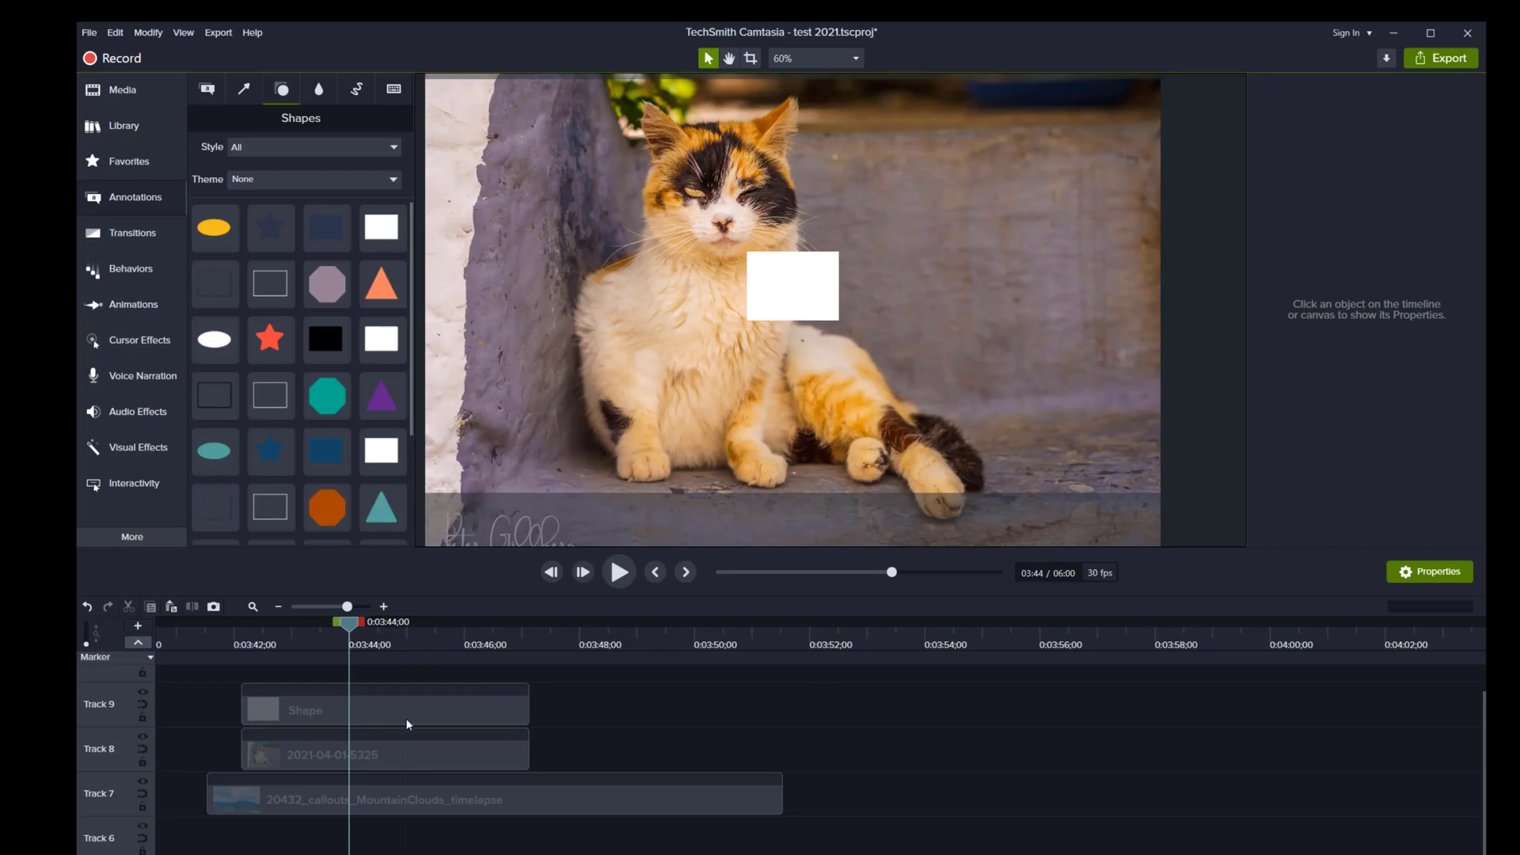
# Move the white rectangle shape from Track 9 over the cat's face and enlarge it to cover the head.
pyautogui.click(408, 724)
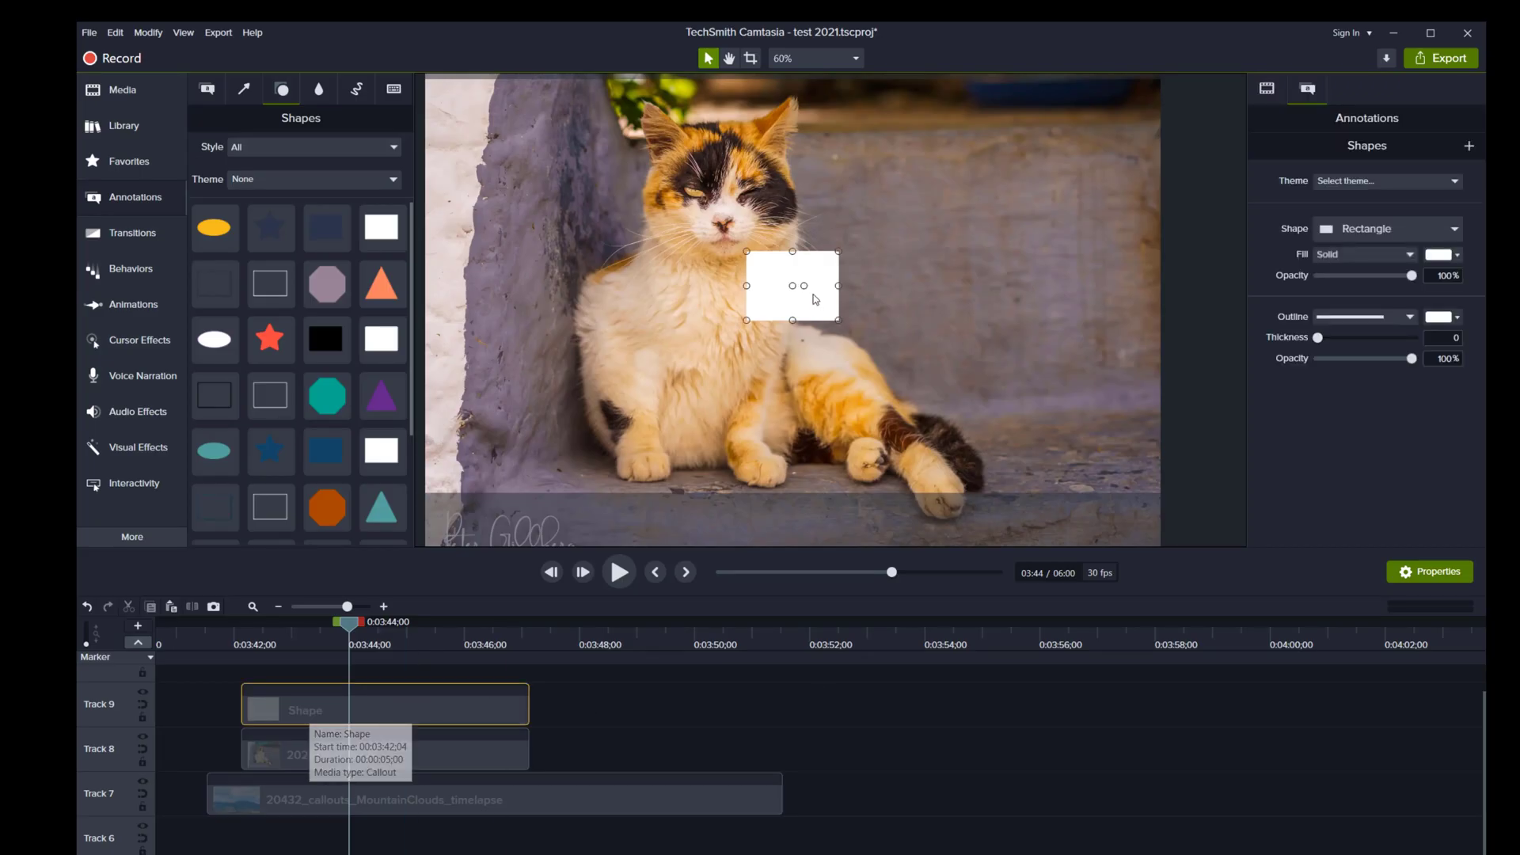
pyautogui.moveTo(815, 293); pyautogui.dragTo(743, 228)
pyautogui.moveTo(677, 185); pyautogui.dragTo(628, 112)
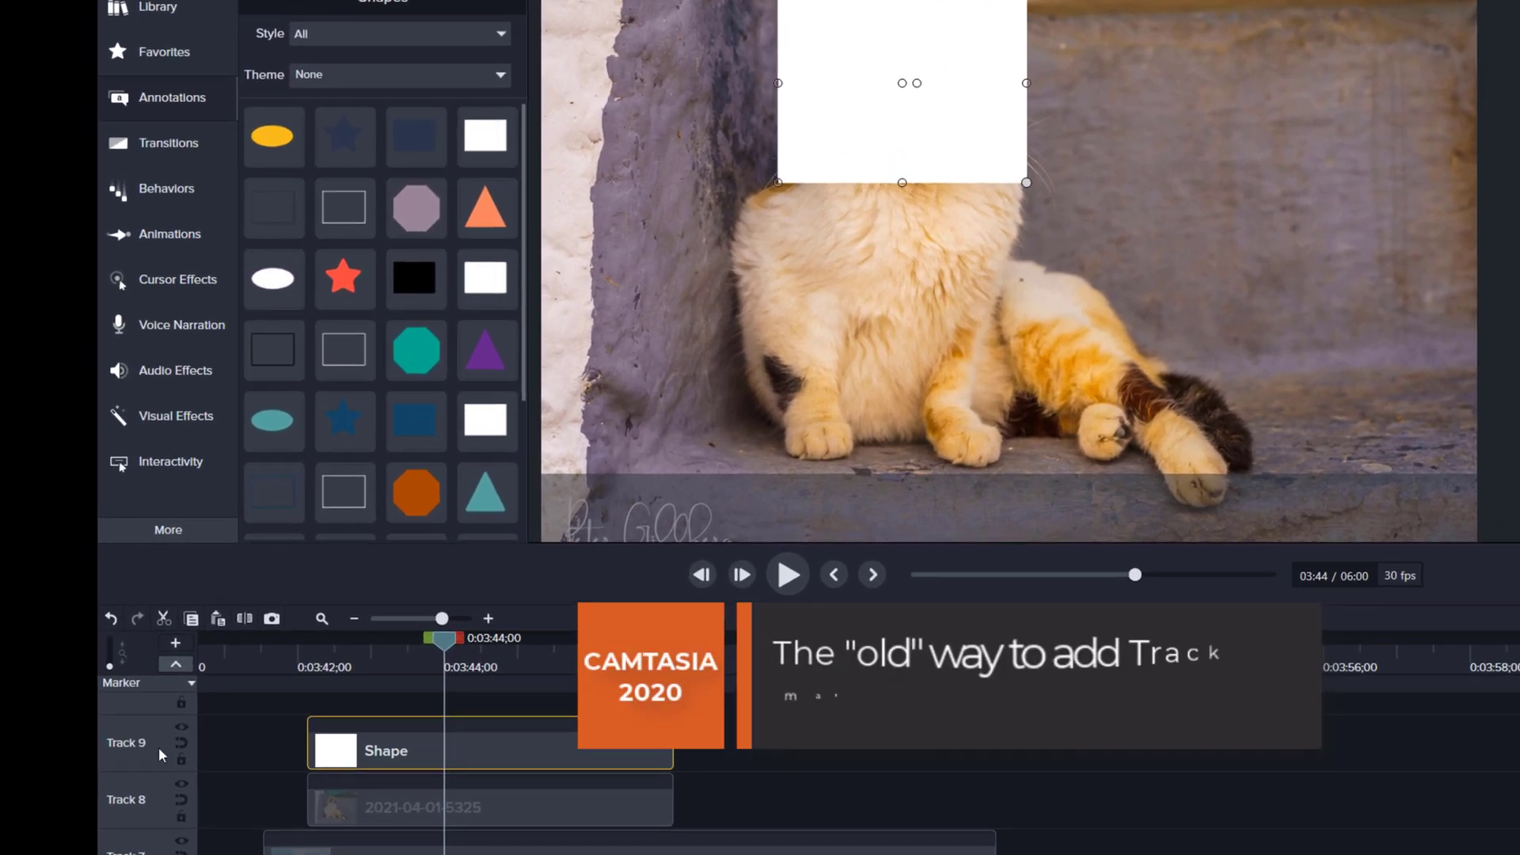
# Try the Alpha track matte mode on Track 9.
pyautogui.rightClick(178, 734)
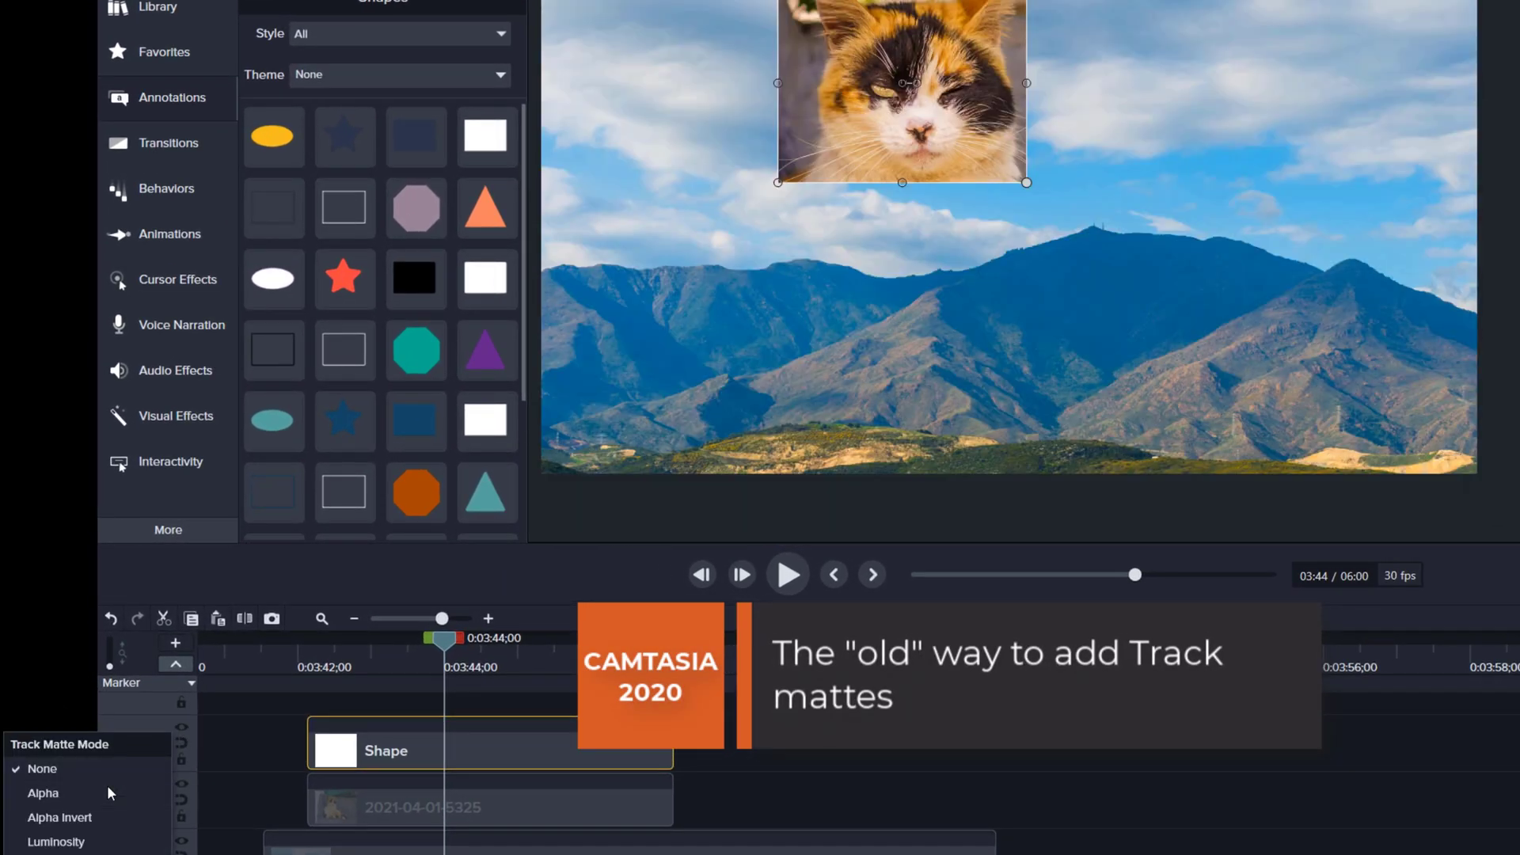
pyautogui.click(109, 789)
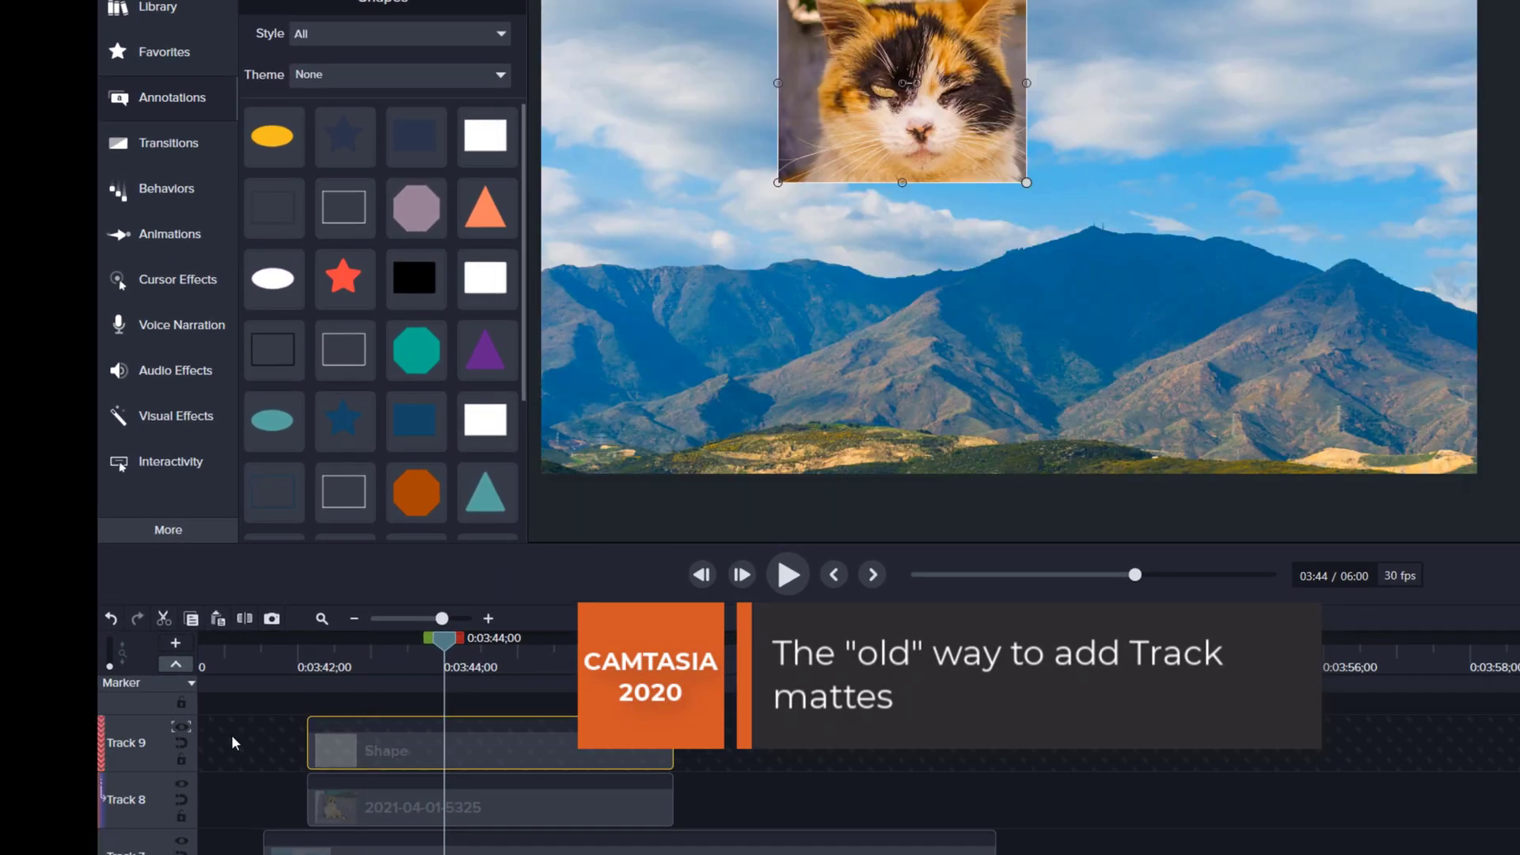
pyautogui.rightClick(179, 731)
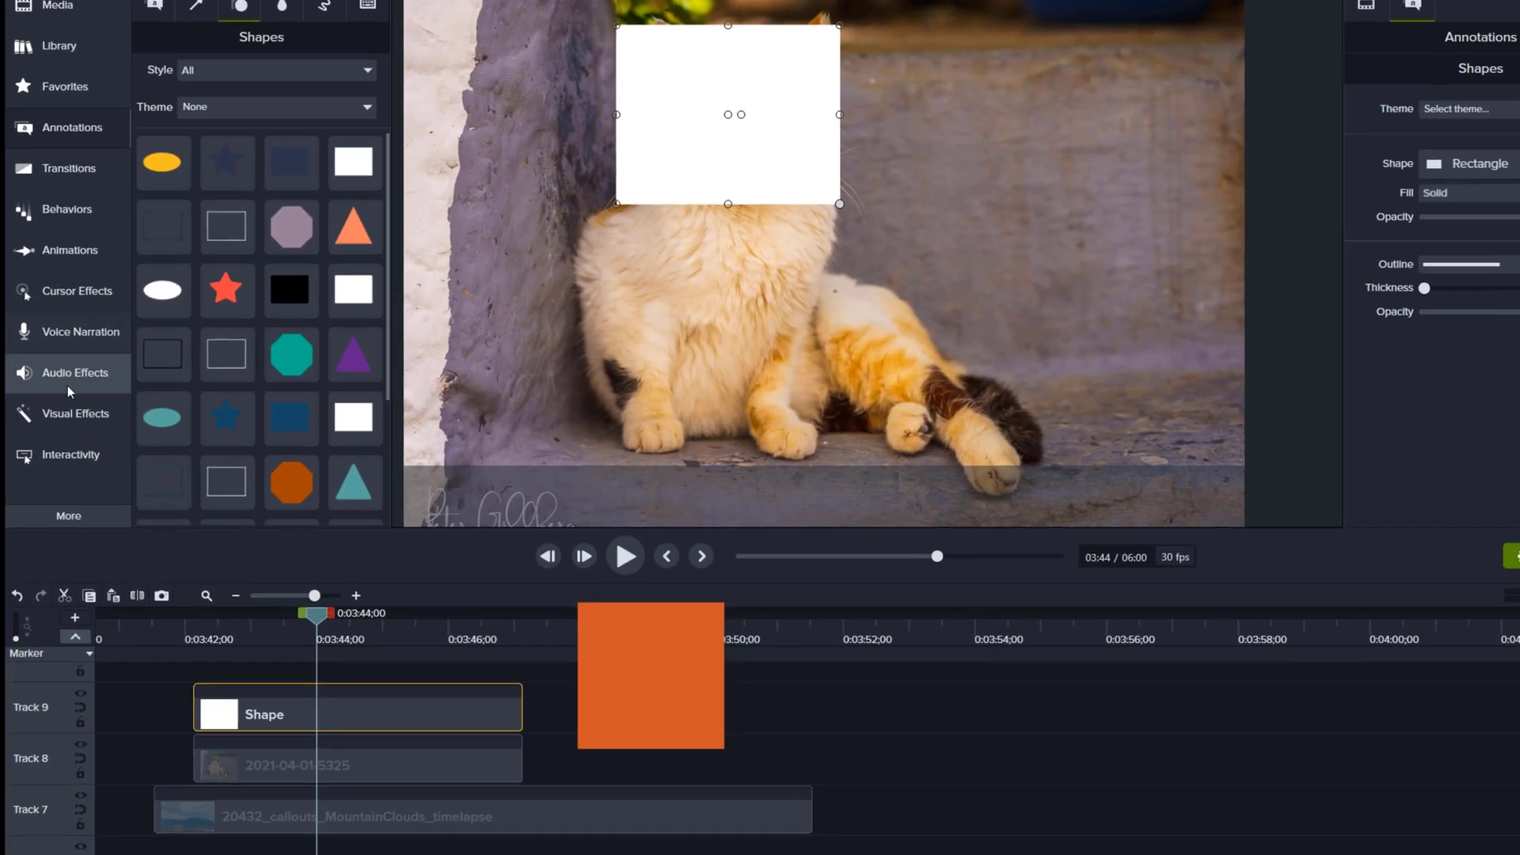
# Apply the Media Matte visual effect to the Track 9 shape and resize the shape to about 765 by 927 around the cat.
pyautogui.click(67, 436)
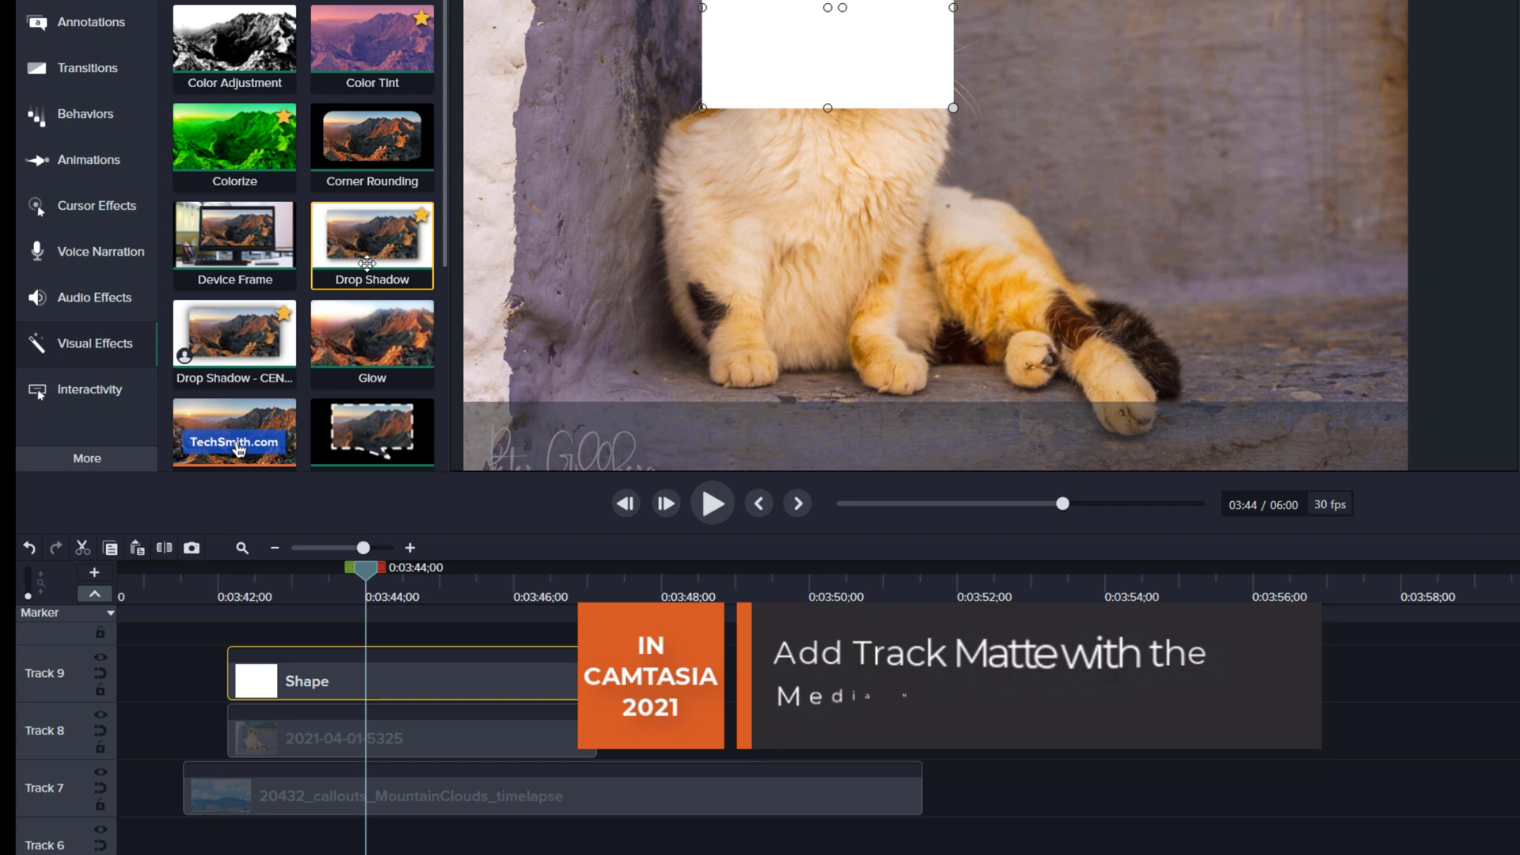
pyautogui.scroll(-1, 361, 407)
pyautogui.moveTo(361, 404); pyautogui.dragTo(400, 672)
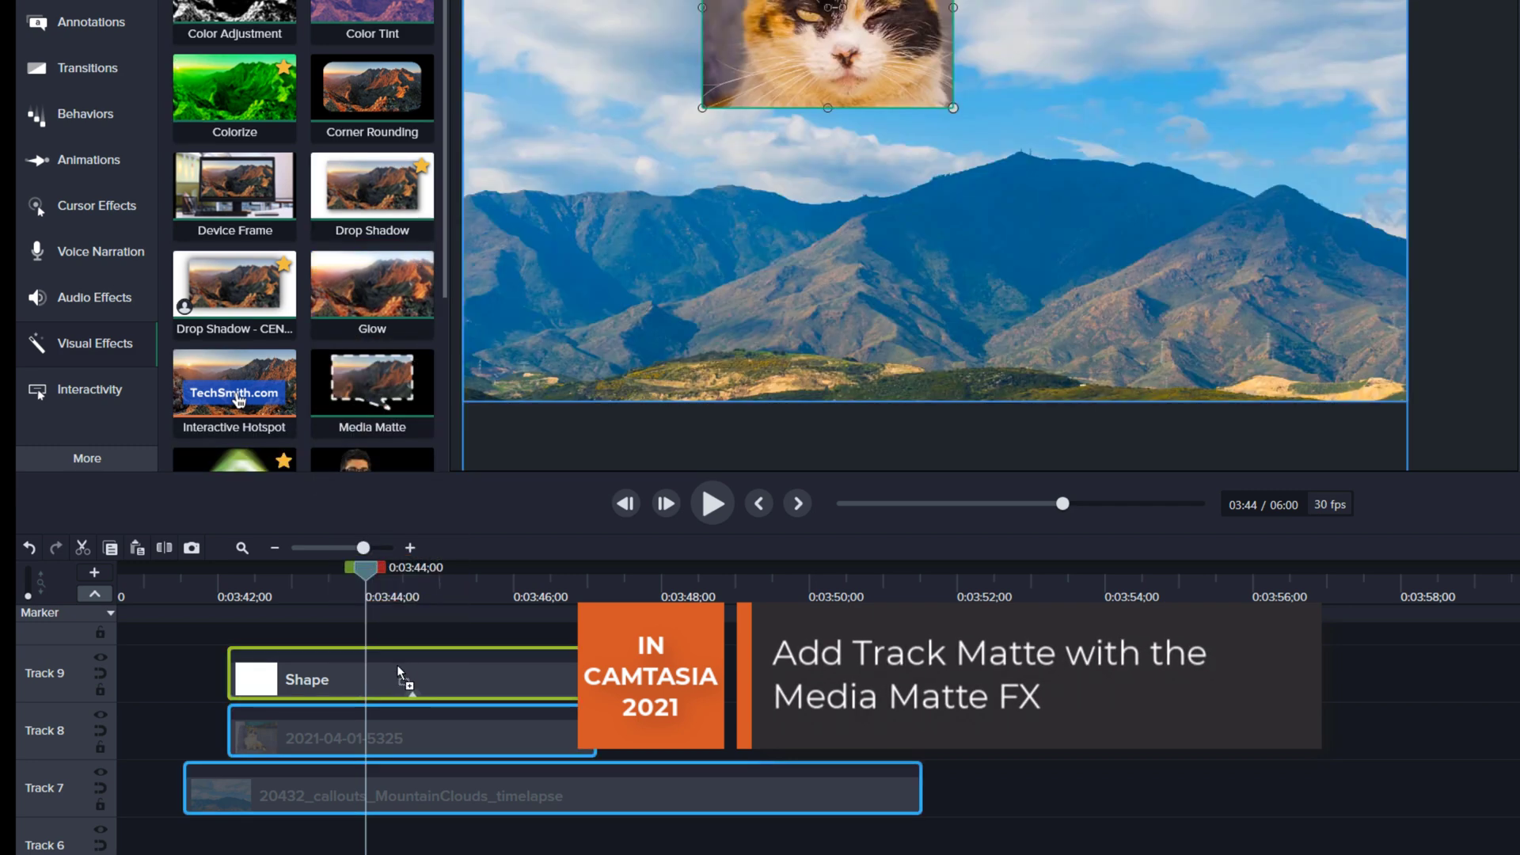
pyautogui.moveTo(702, 107); pyautogui.dragTo(640, 363)
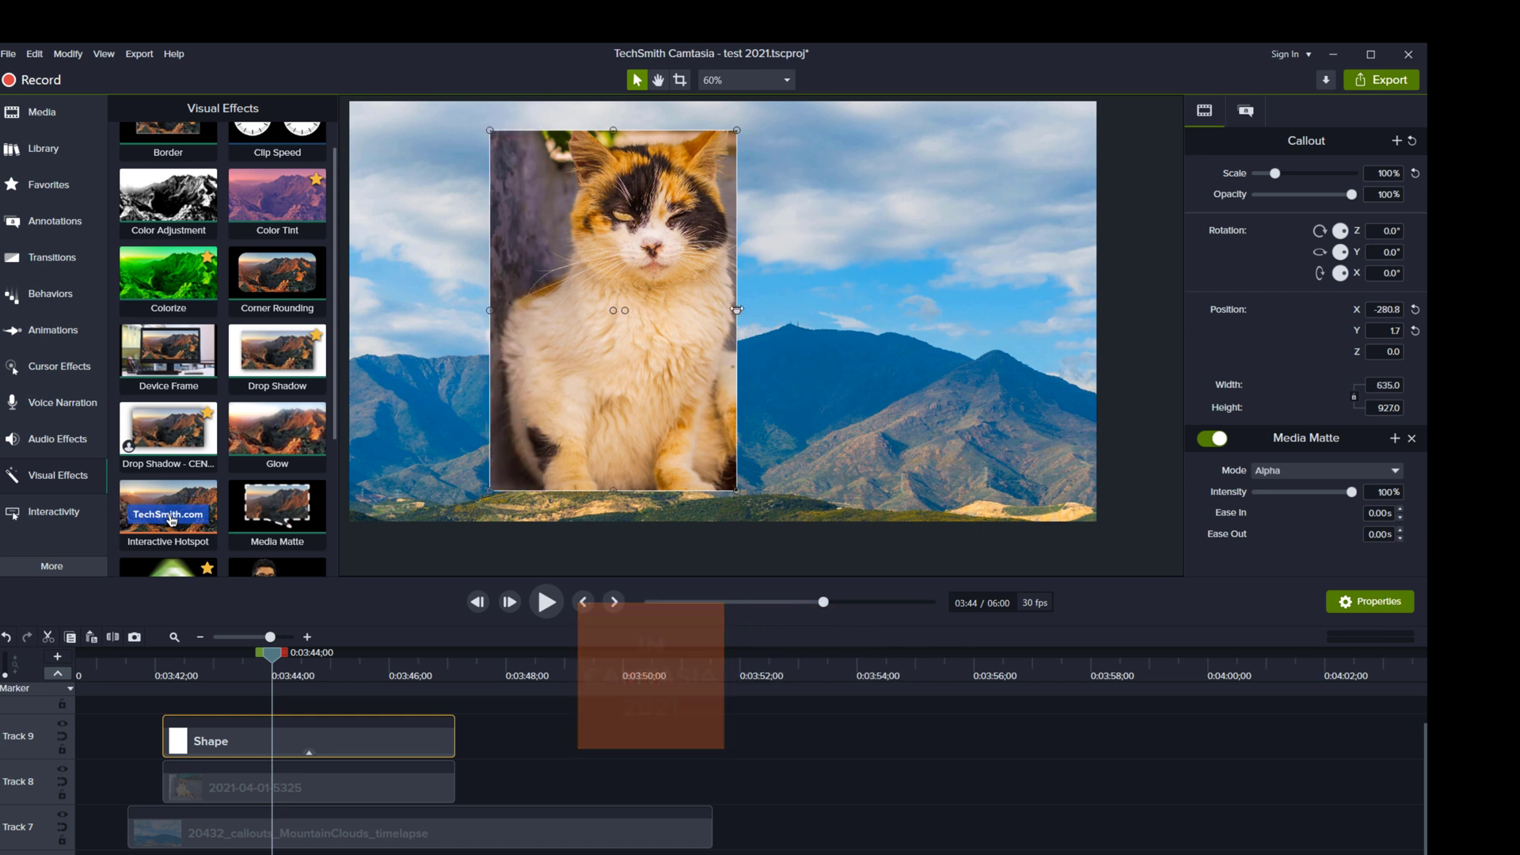
pyautogui.moveTo(737, 309); pyautogui.dragTo(787, 310)
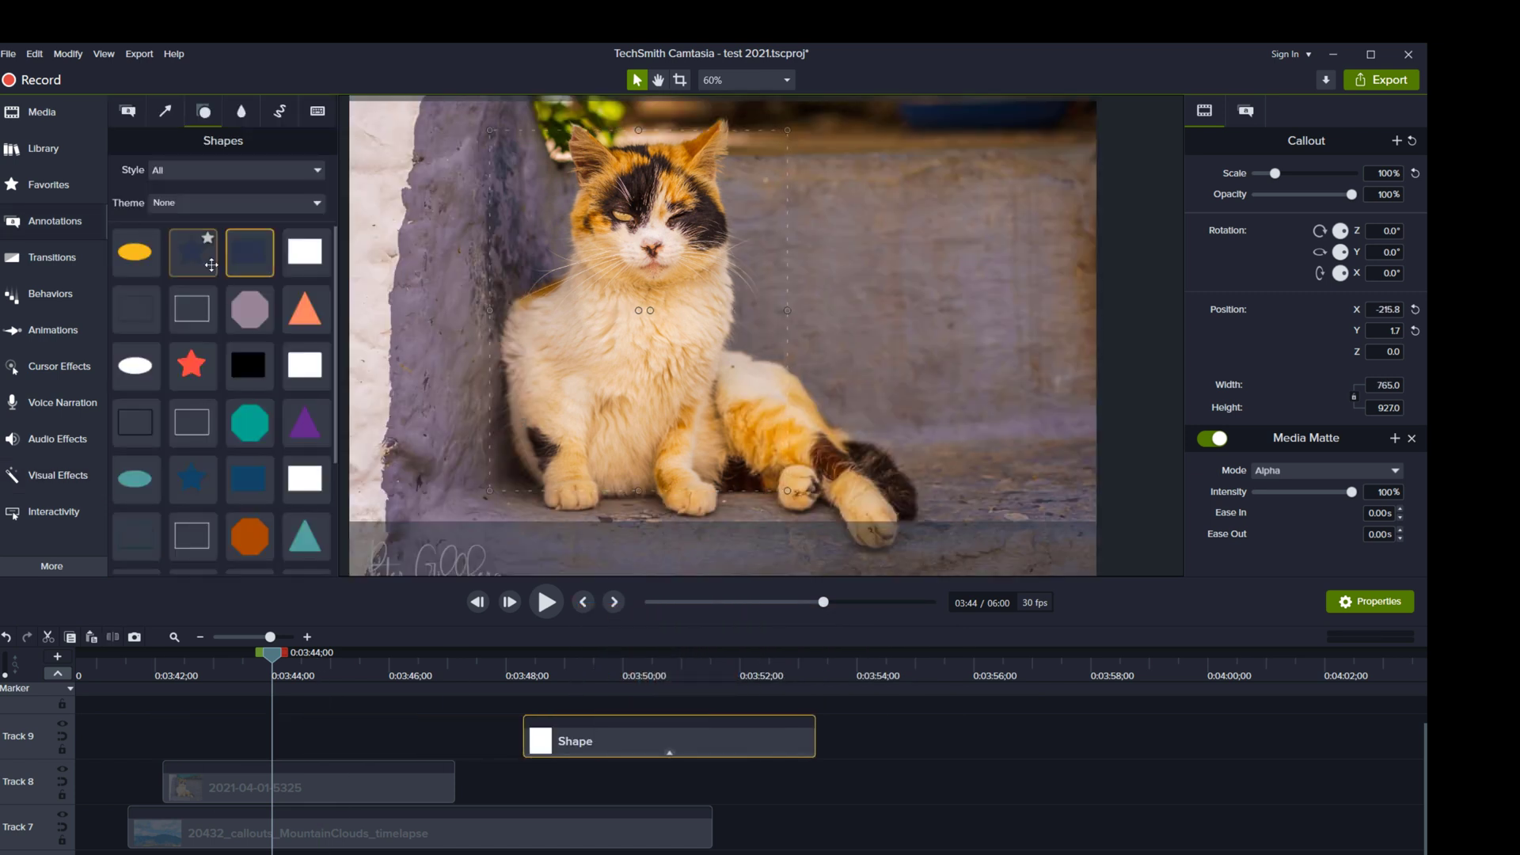
# Add a plain text callout reading TEXT to the canvas and format it in bold Source Sans Pro at size 256.
pyautogui.click(127, 111)
pyautogui.moveTo(134, 374); pyautogui.dragTo(722, 310)
pyautogui.write('TEXT')
pyautogui.click(1304, 242)
pyautogui.click(1346, 308)
pyautogui.click(1304, 242)
pyautogui.click(1319, 273)
pyautogui.moveTo(1288, 265); pyautogui.dragTo(1355, 265)
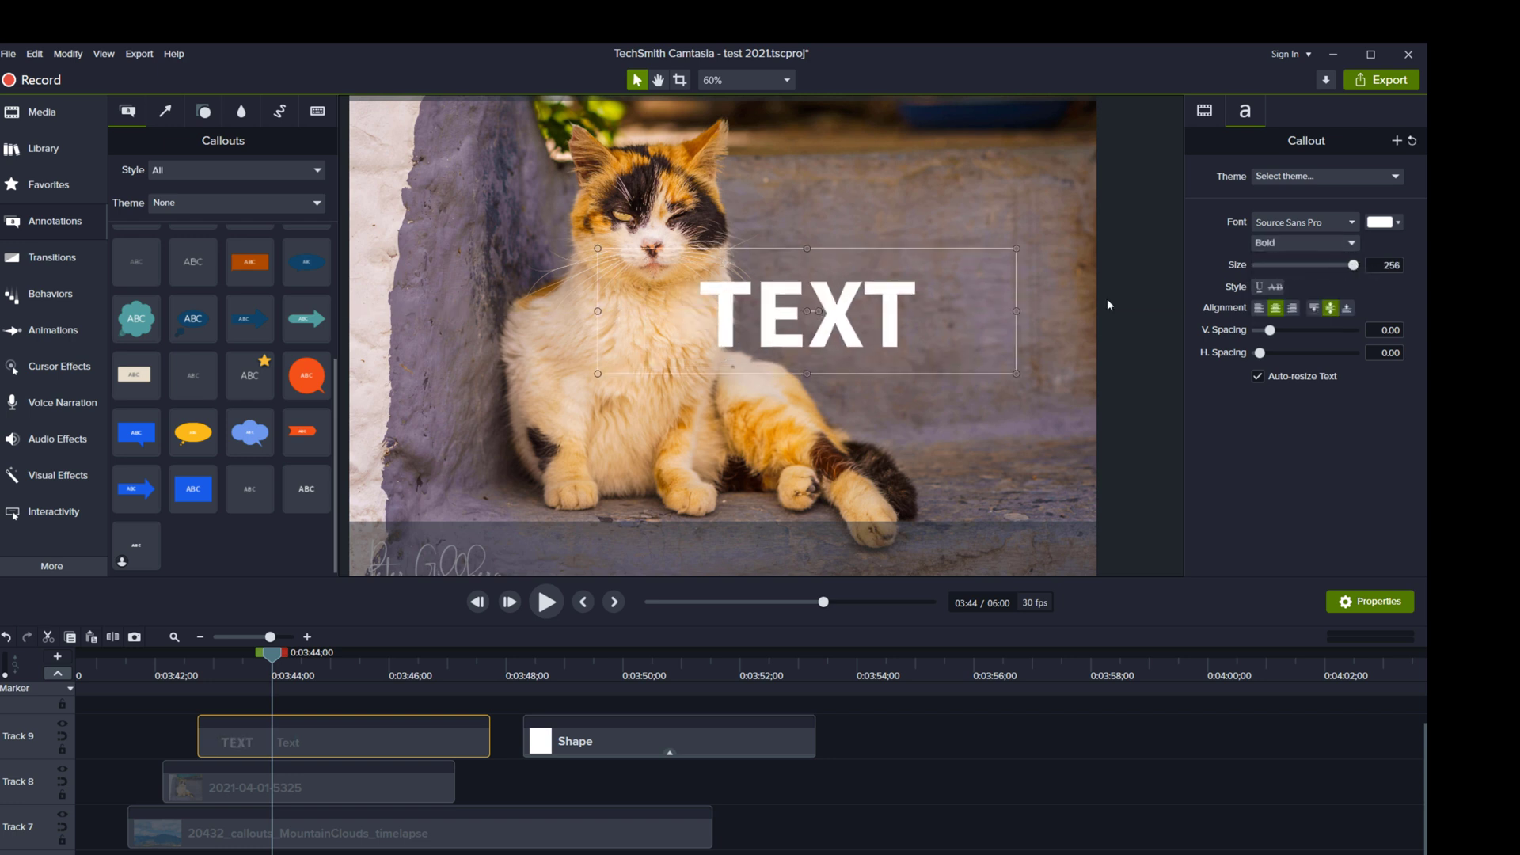
# Move the text callout over the cat's face and apply the Media Matte visual effect to it on Track 9.
pyautogui.moveTo(737, 308); pyautogui.dragTo(583, 229)
pyautogui.click(58, 475)
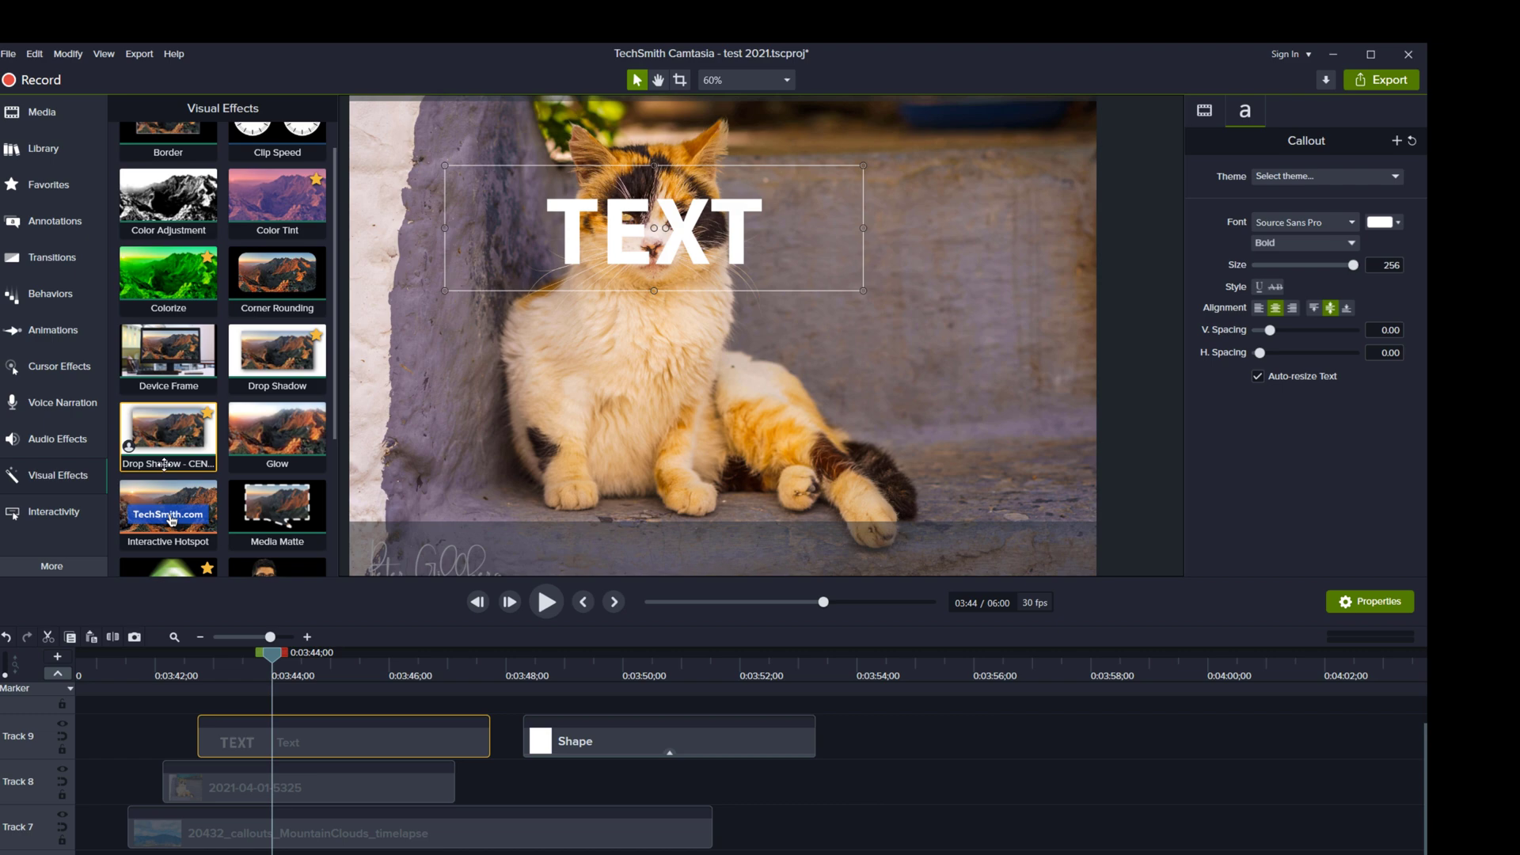
pyautogui.moveTo(277, 507); pyautogui.dragTo(321, 748)
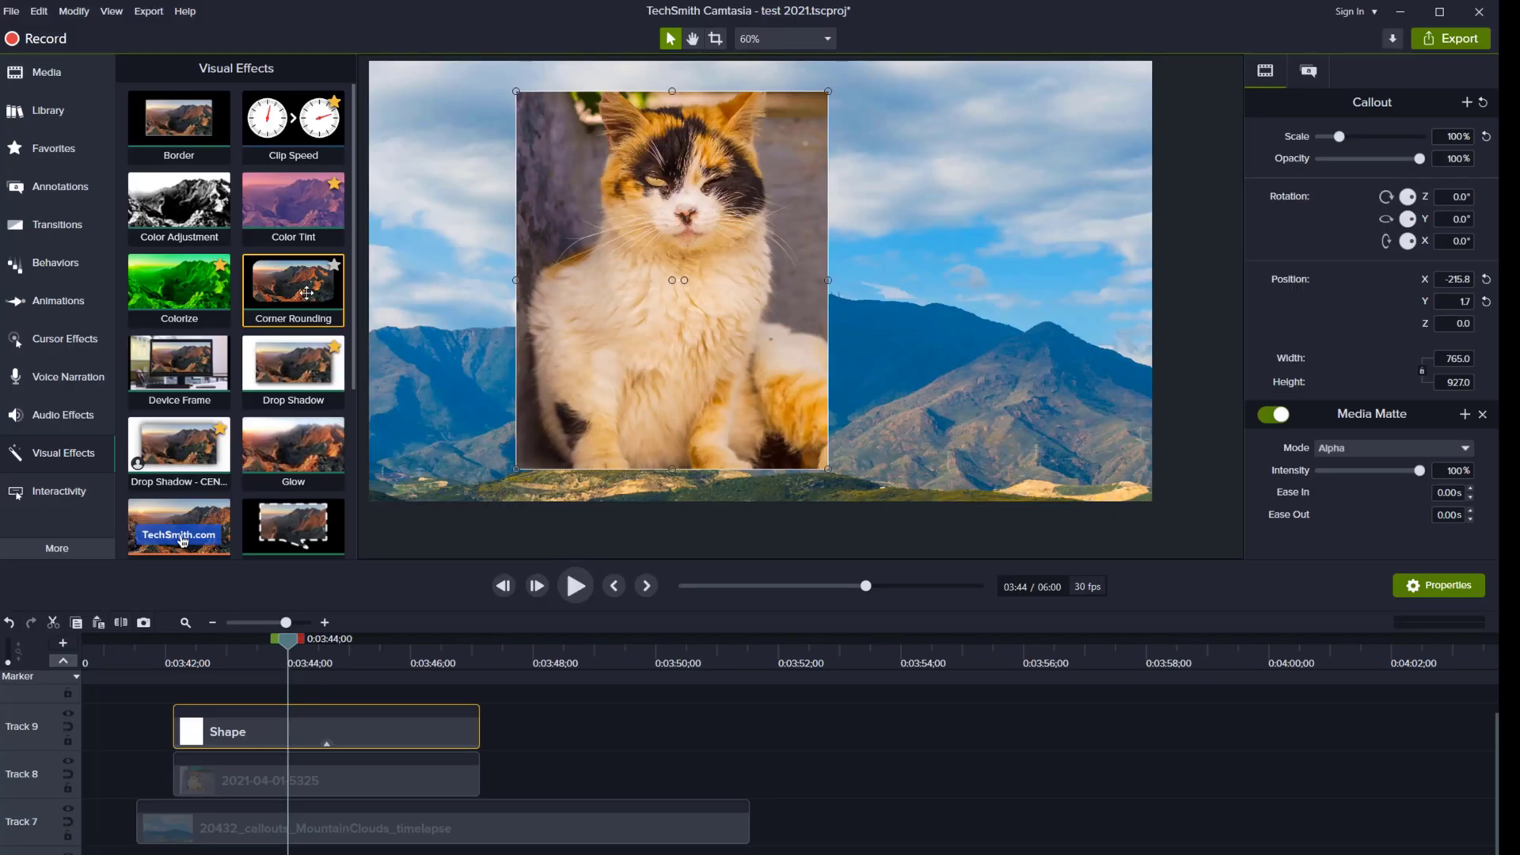
# Apply Corner Rounding to the Track 9 shape with a radius of 298 and exclude its lower-right corner.
pyautogui.moveTo(311, 326); pyautogui.dragTo(306, 730)
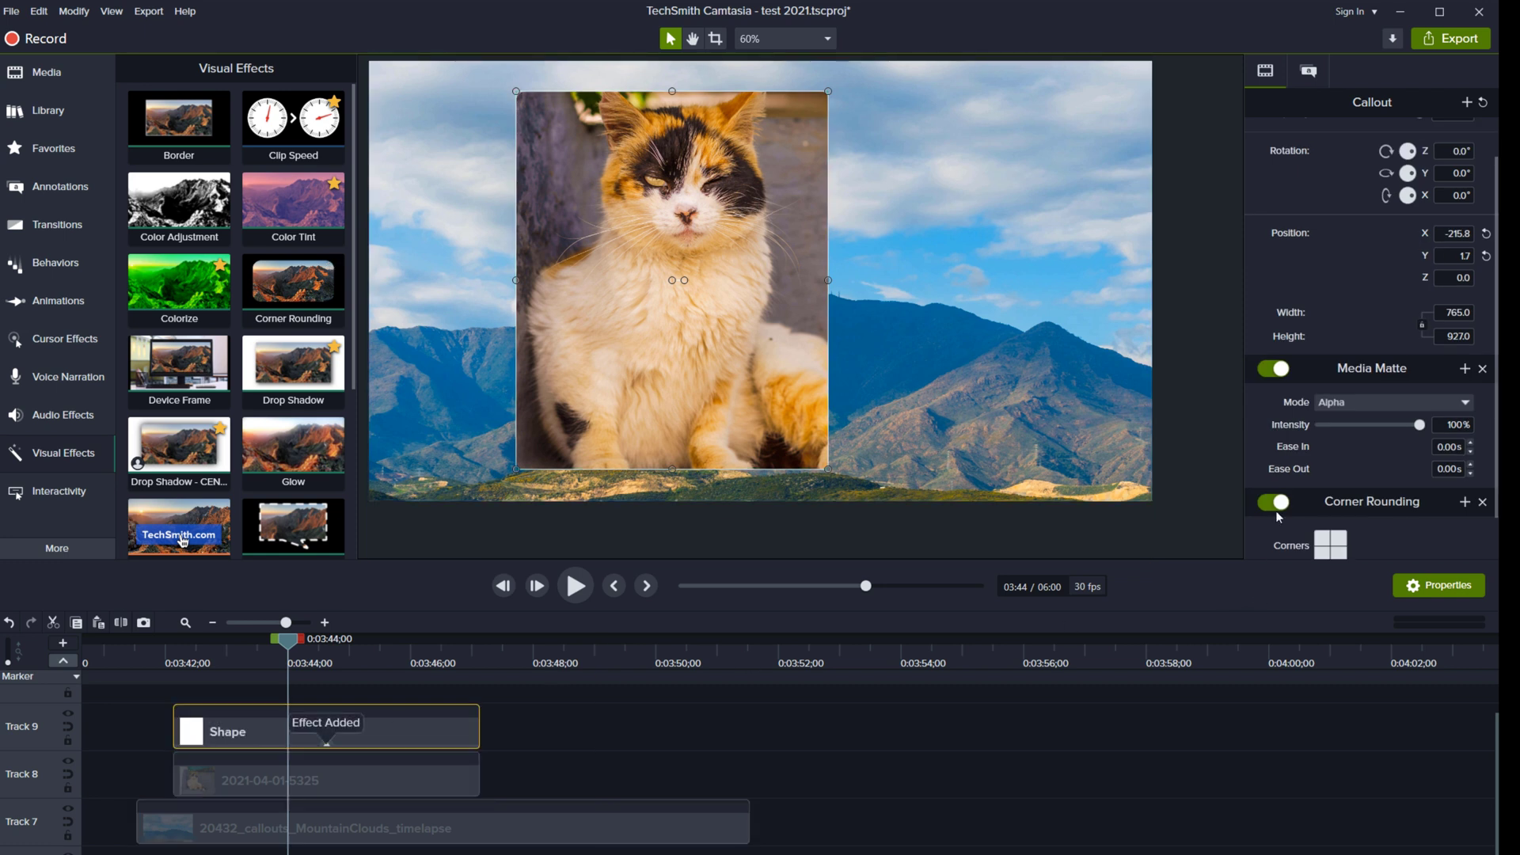
pyautogui.scroll(-1, 1367, 423)
pyautogui.moveTo(1320, 530)
pyautogui.mouseDown()
pyautogui.moveTo(1361, 535)
pyautogui.moveTo(1348, 531)
pyautogui.mouseUp()
pyautogui.click(1341, 509)
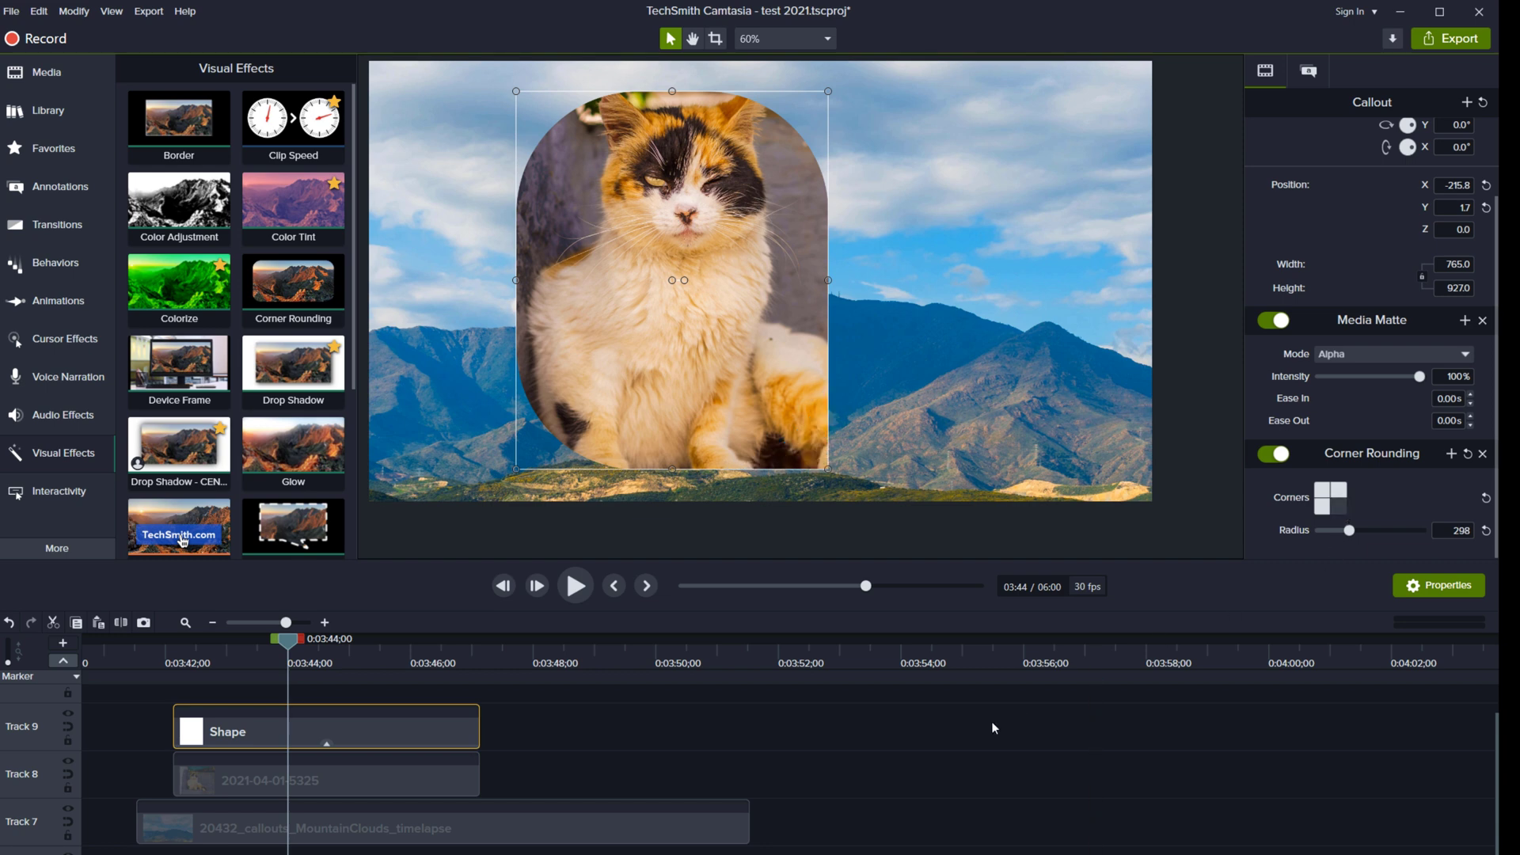
pyautogui.click(862, 762)
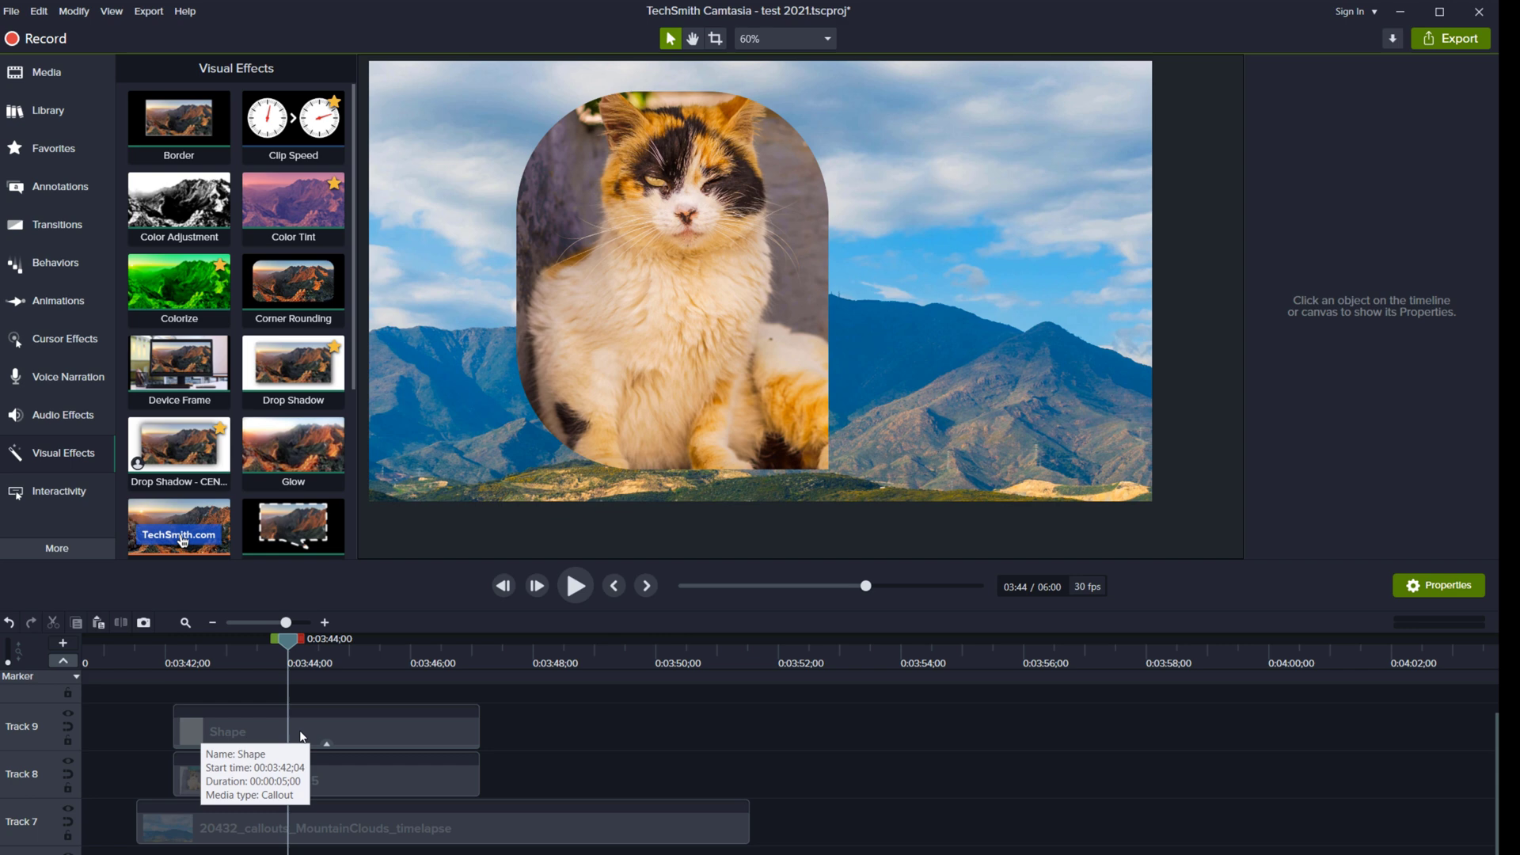
# Compare the Track 9 shape with its Media Matte and Corner Rounding effects each switched off and on again.
pyautogui.click(302, 736)
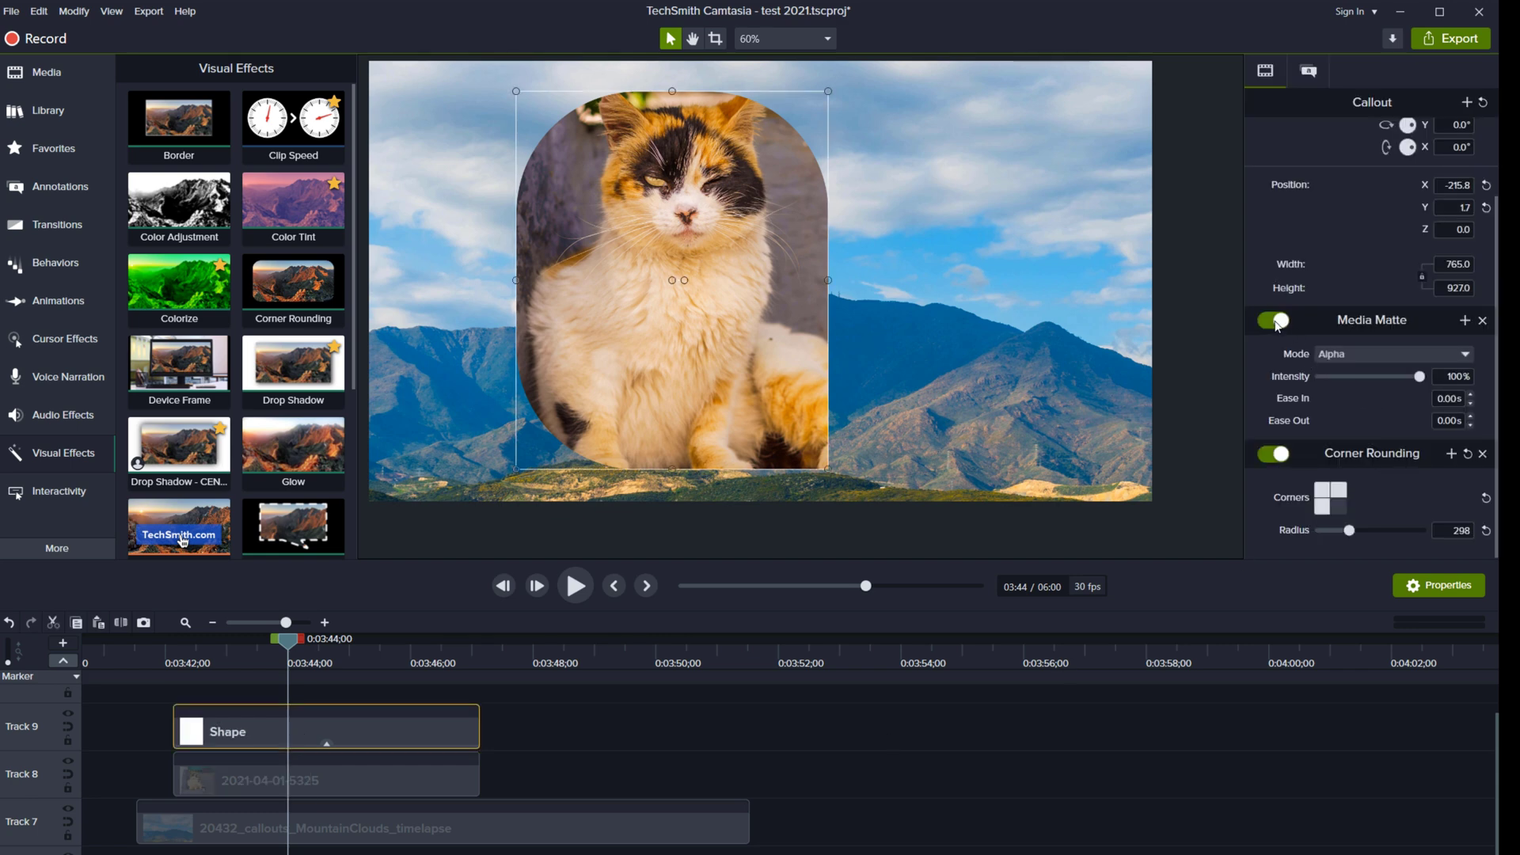
pyautogui.click(1274, 320)
pyautogui.click(1274, 322)
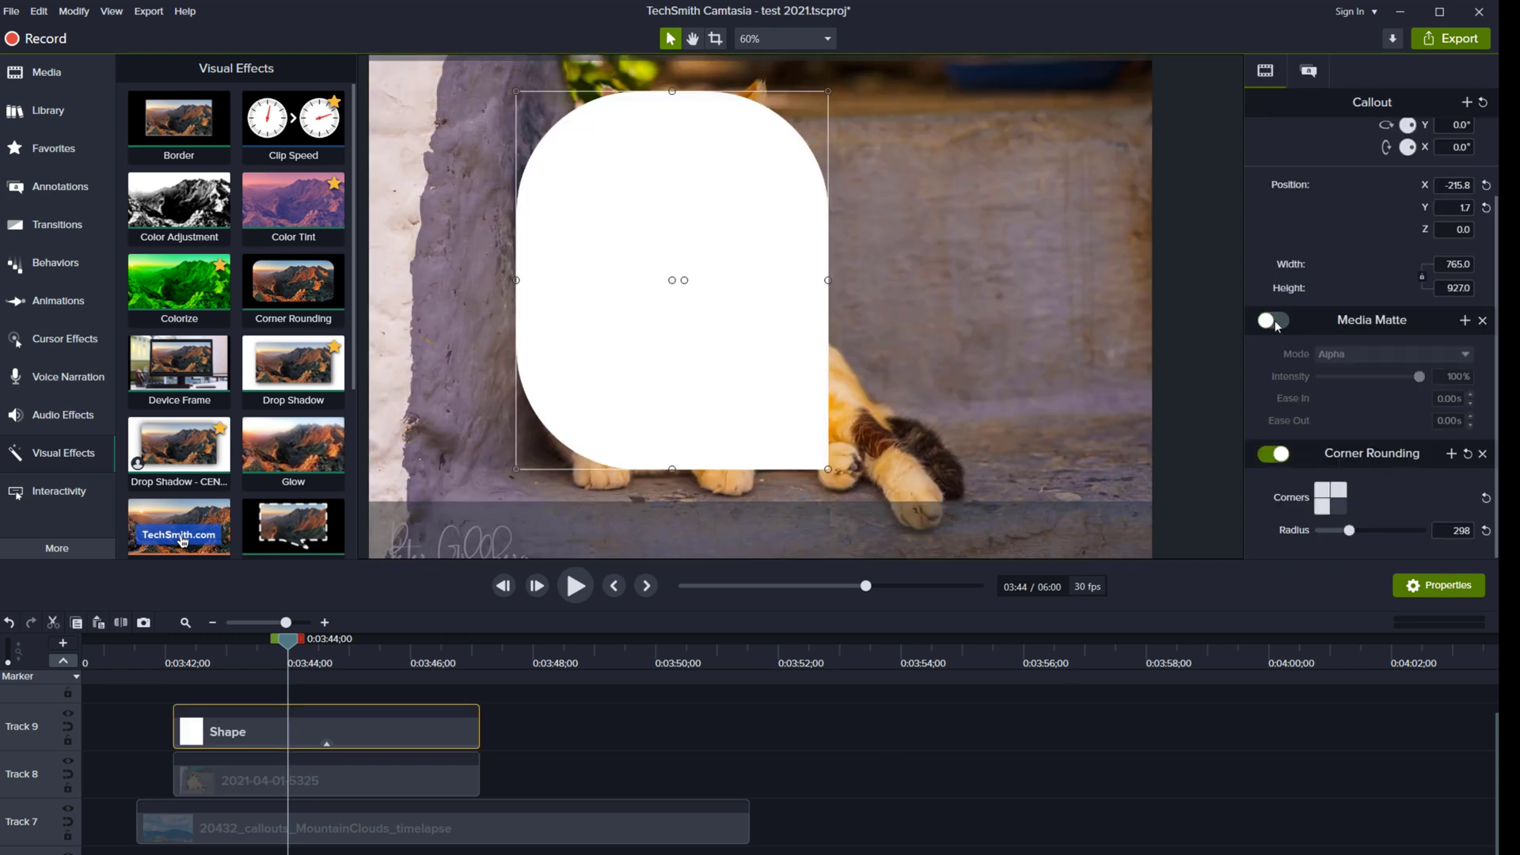
pyautogui.click(1275, 321)
pyautogui.click(1274, 455)
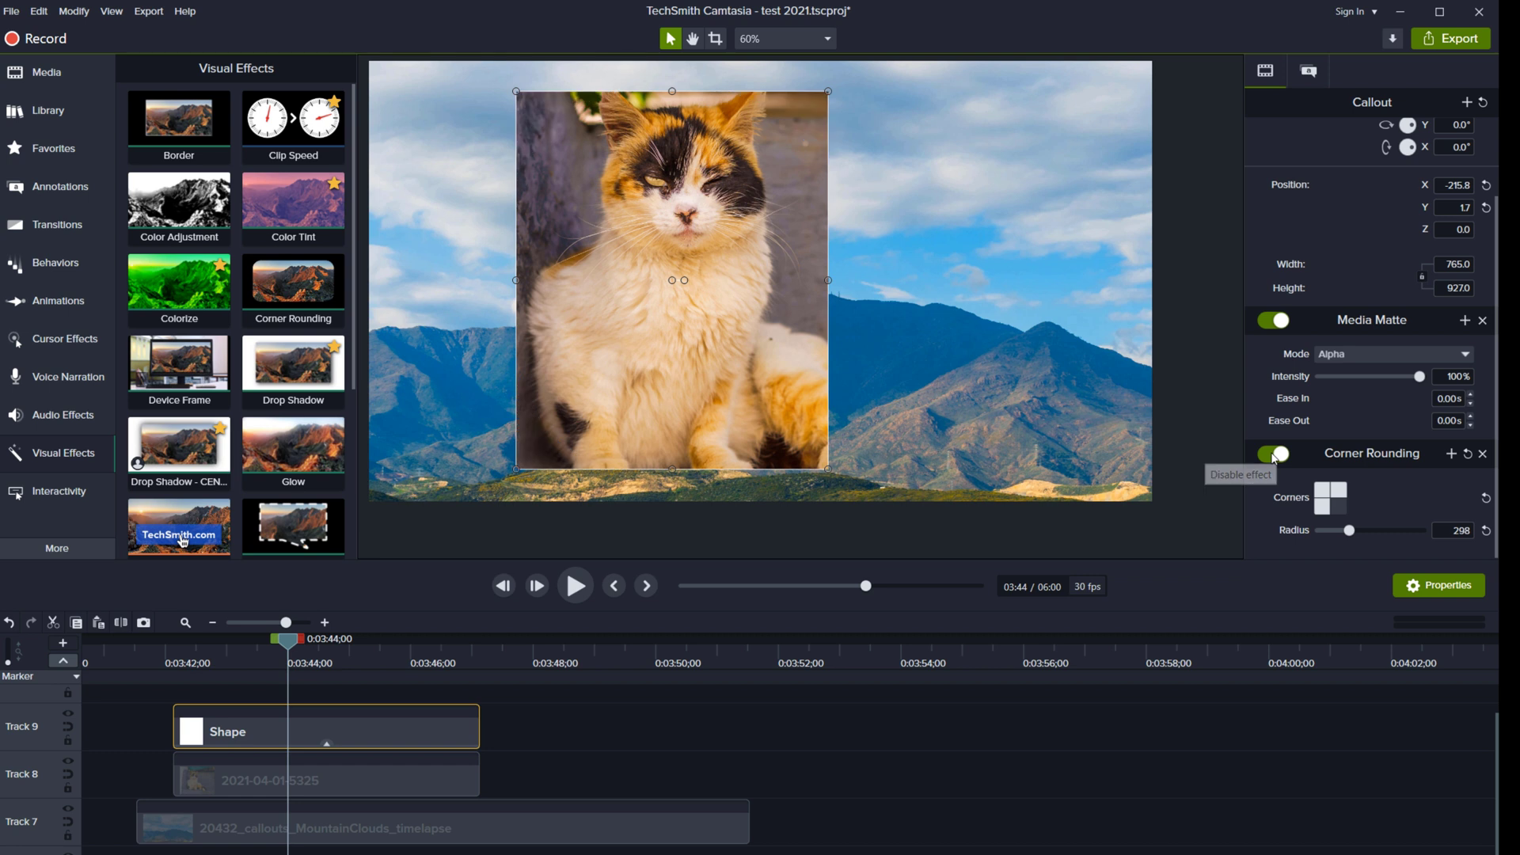
pyautogui.click(1272, 455)
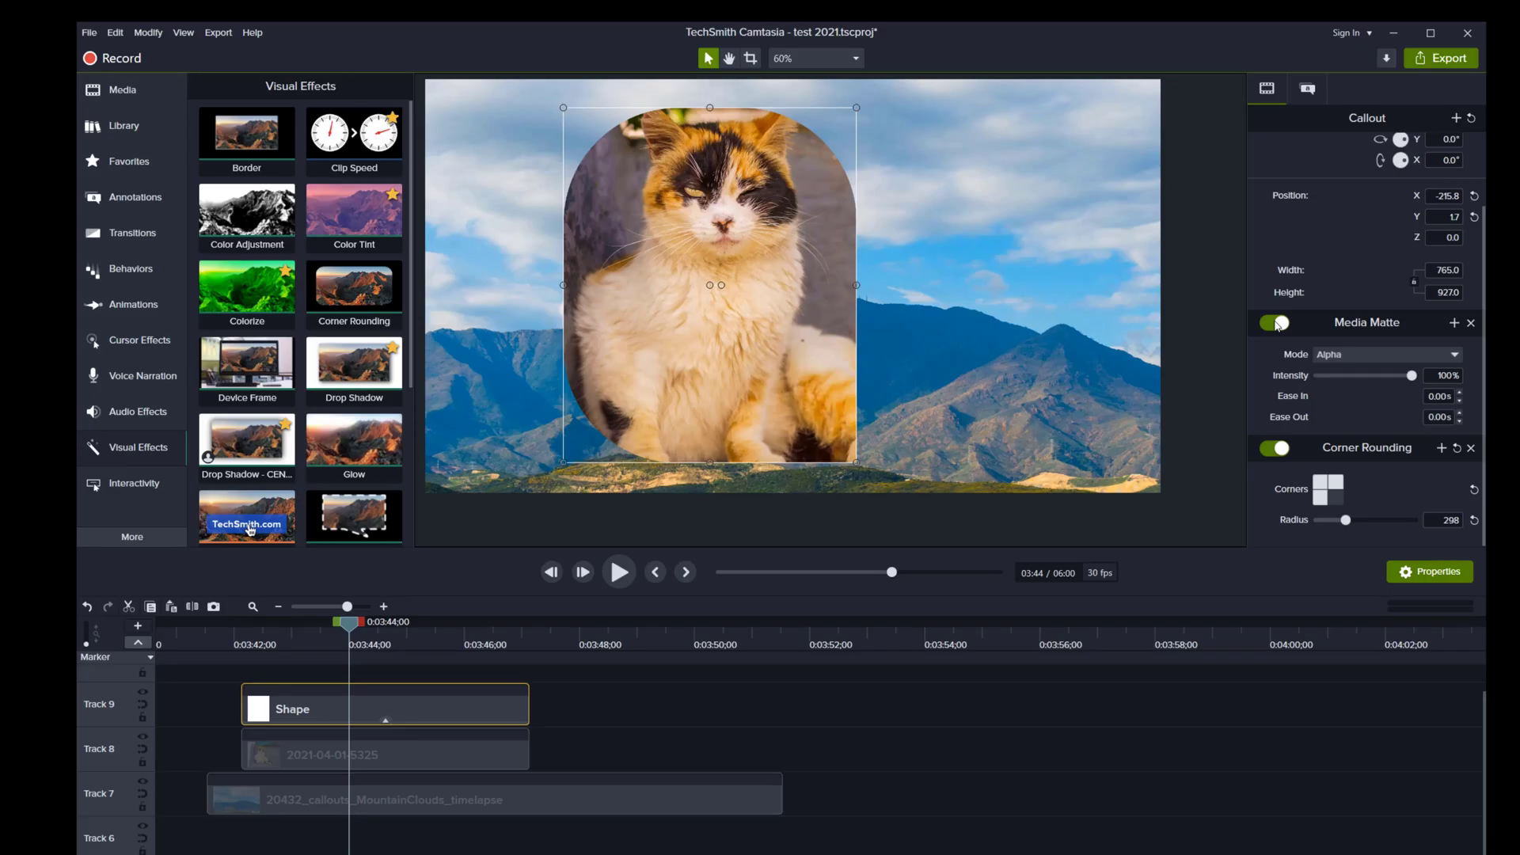
# Disable the shape's Media Matte effect and try a red and a teal fill colour from My Colors.
pyautogui.click(1274, 322)
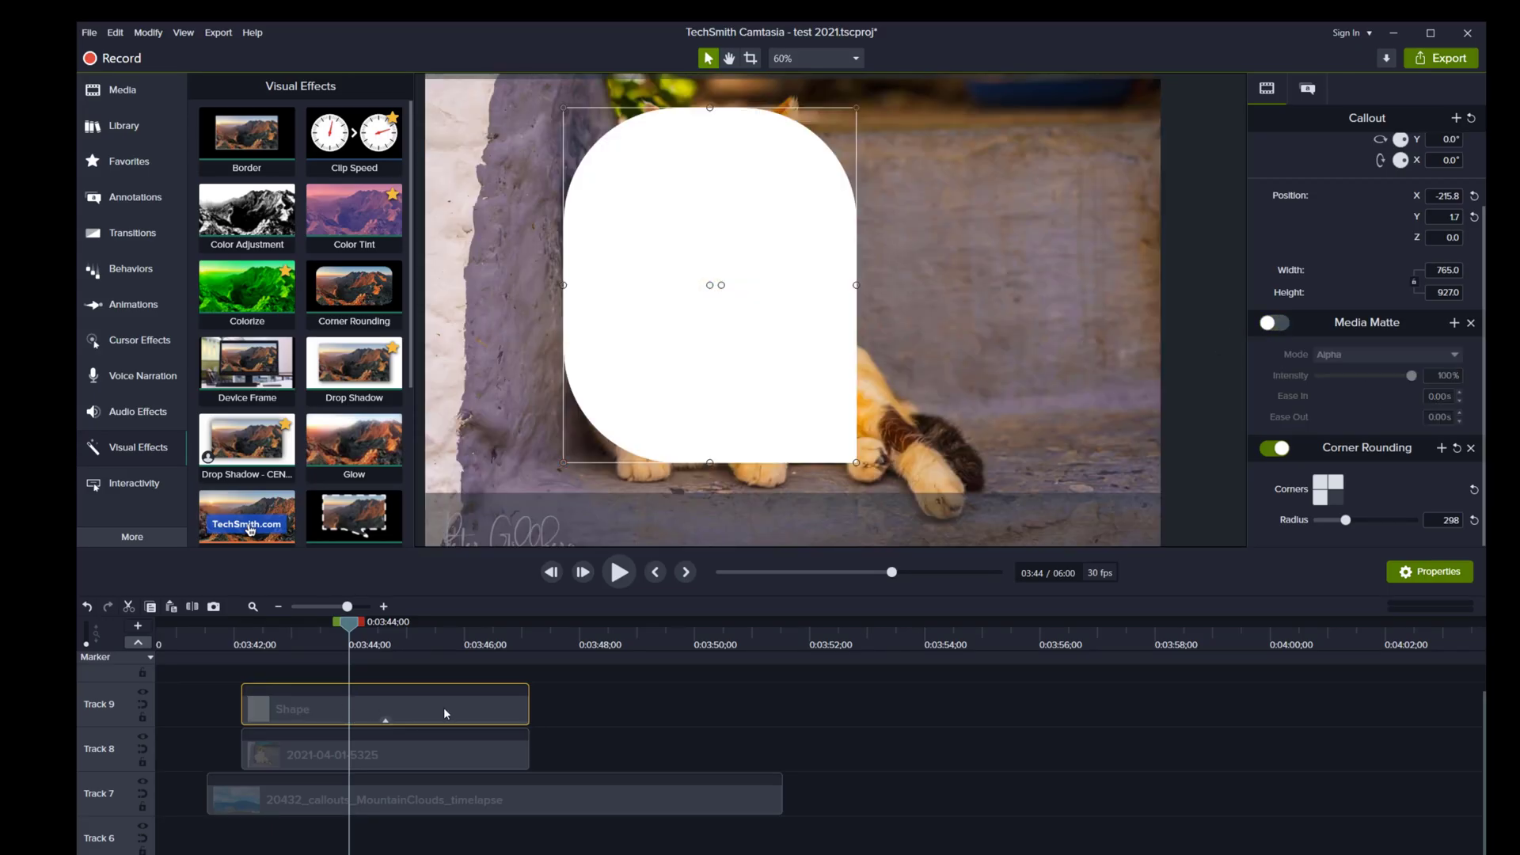
pyautogui.click(1307, 89)
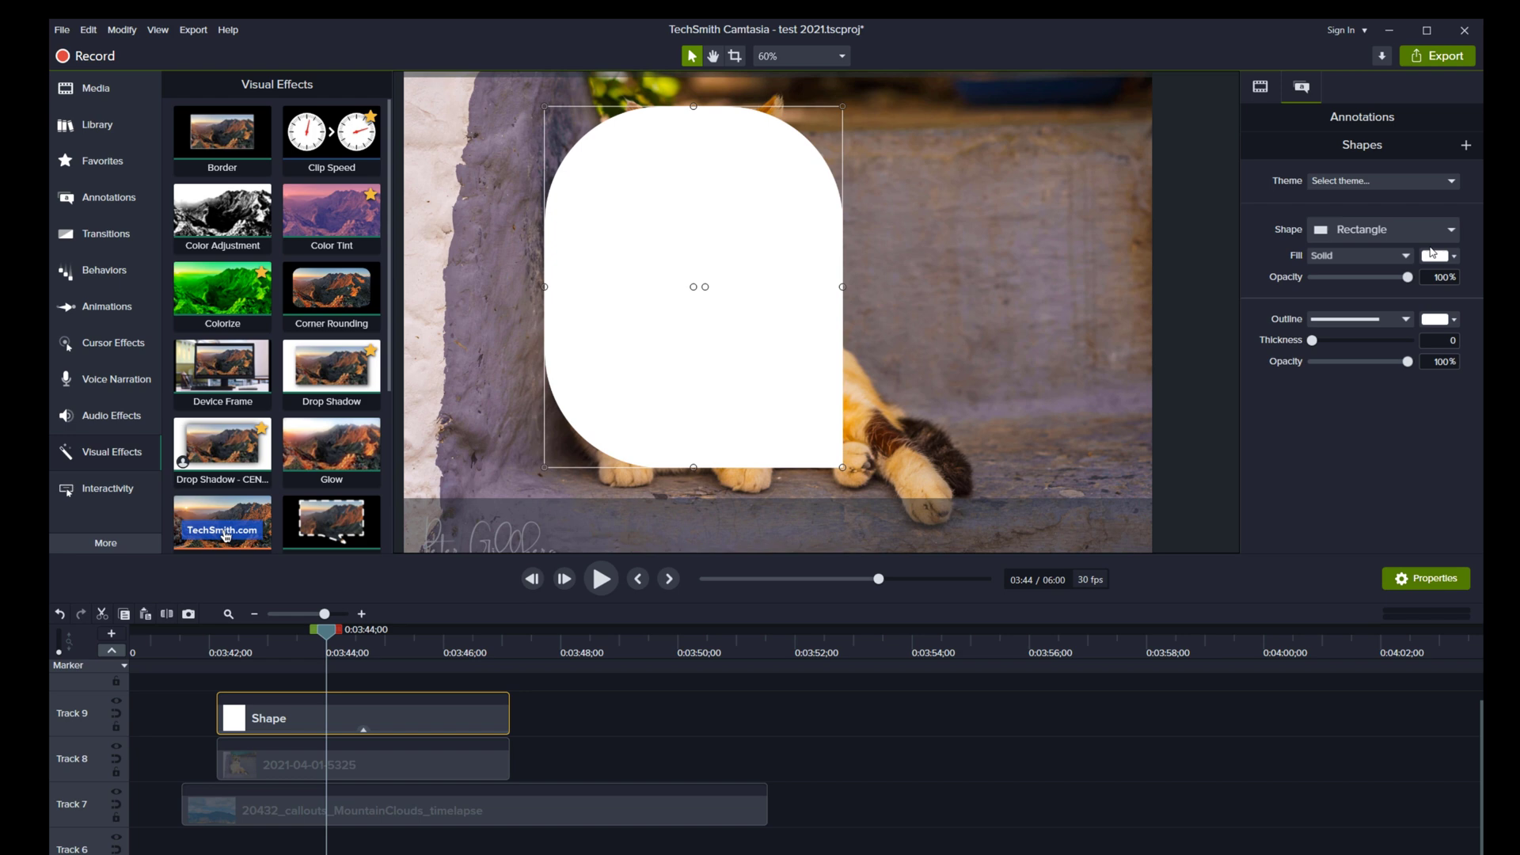
pyautogui.click(1441, 254)
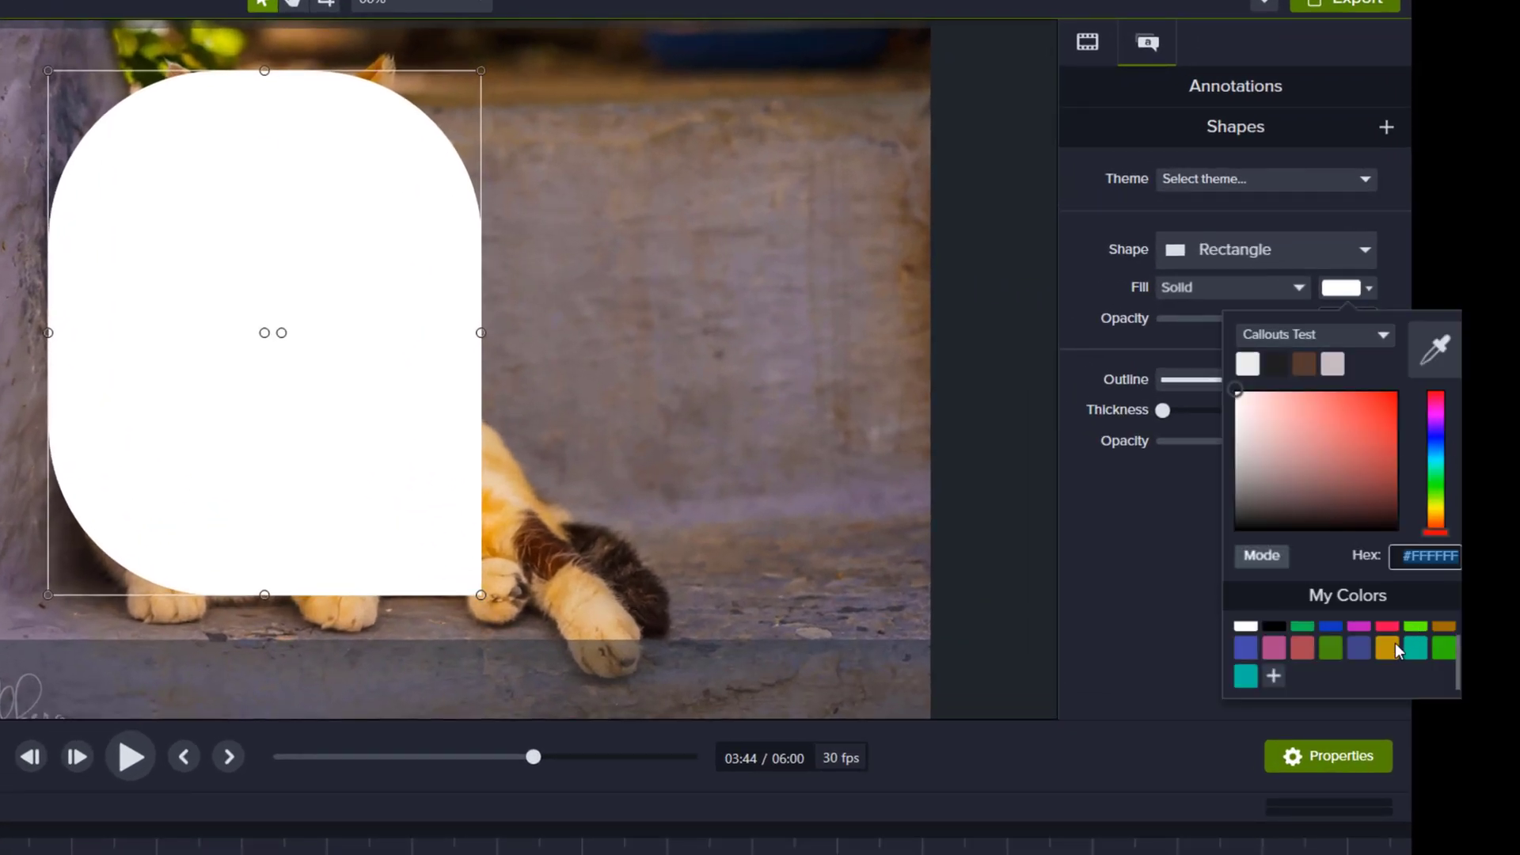
pyautogui.scroll(1, 1395, 641)
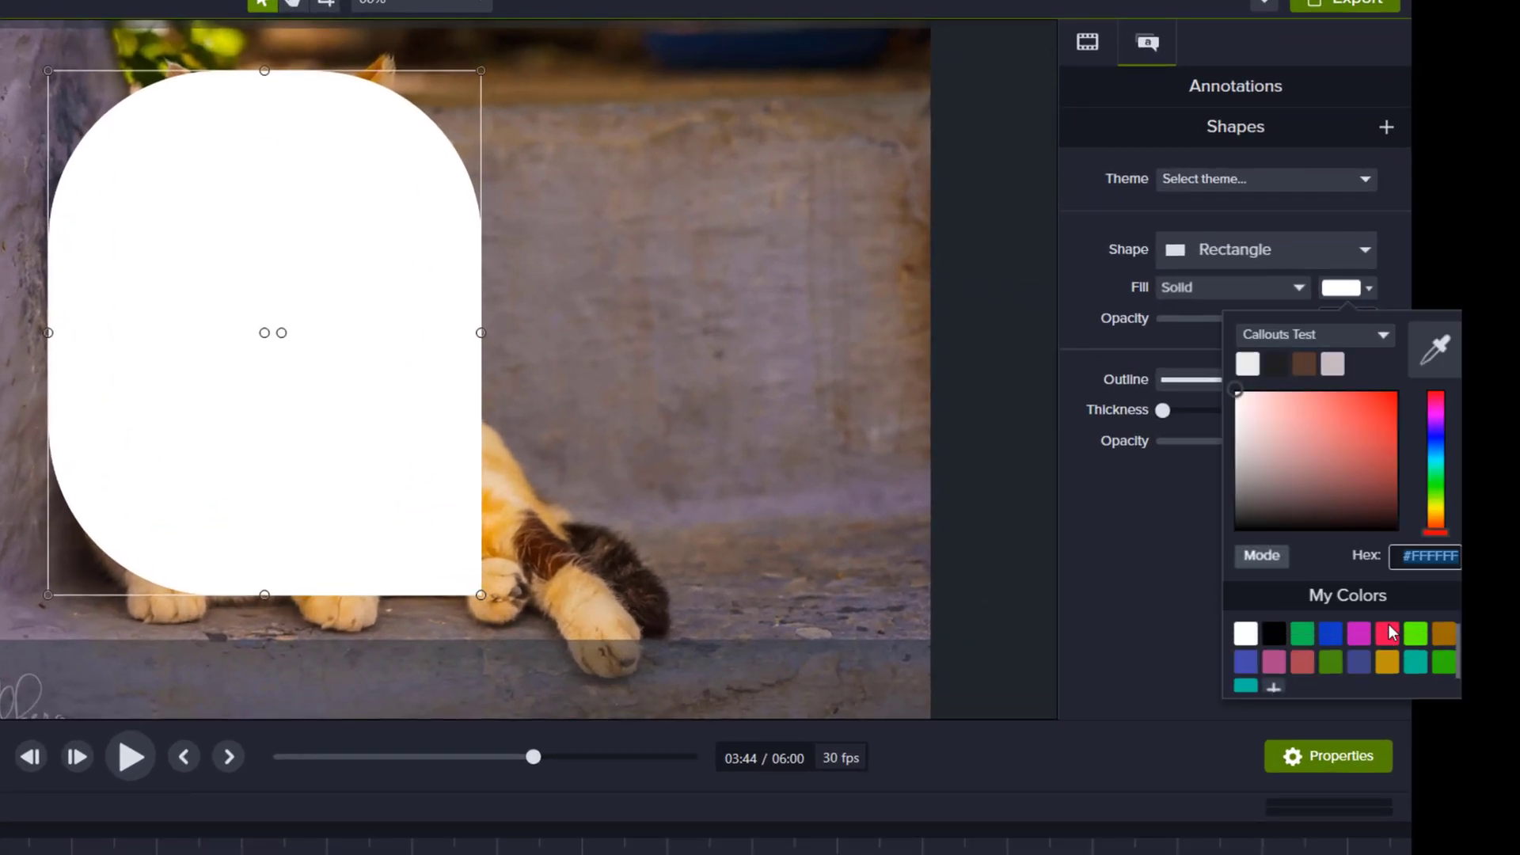
pyautogui.click(1386, 638)
pyautogui.click(1346, 287)
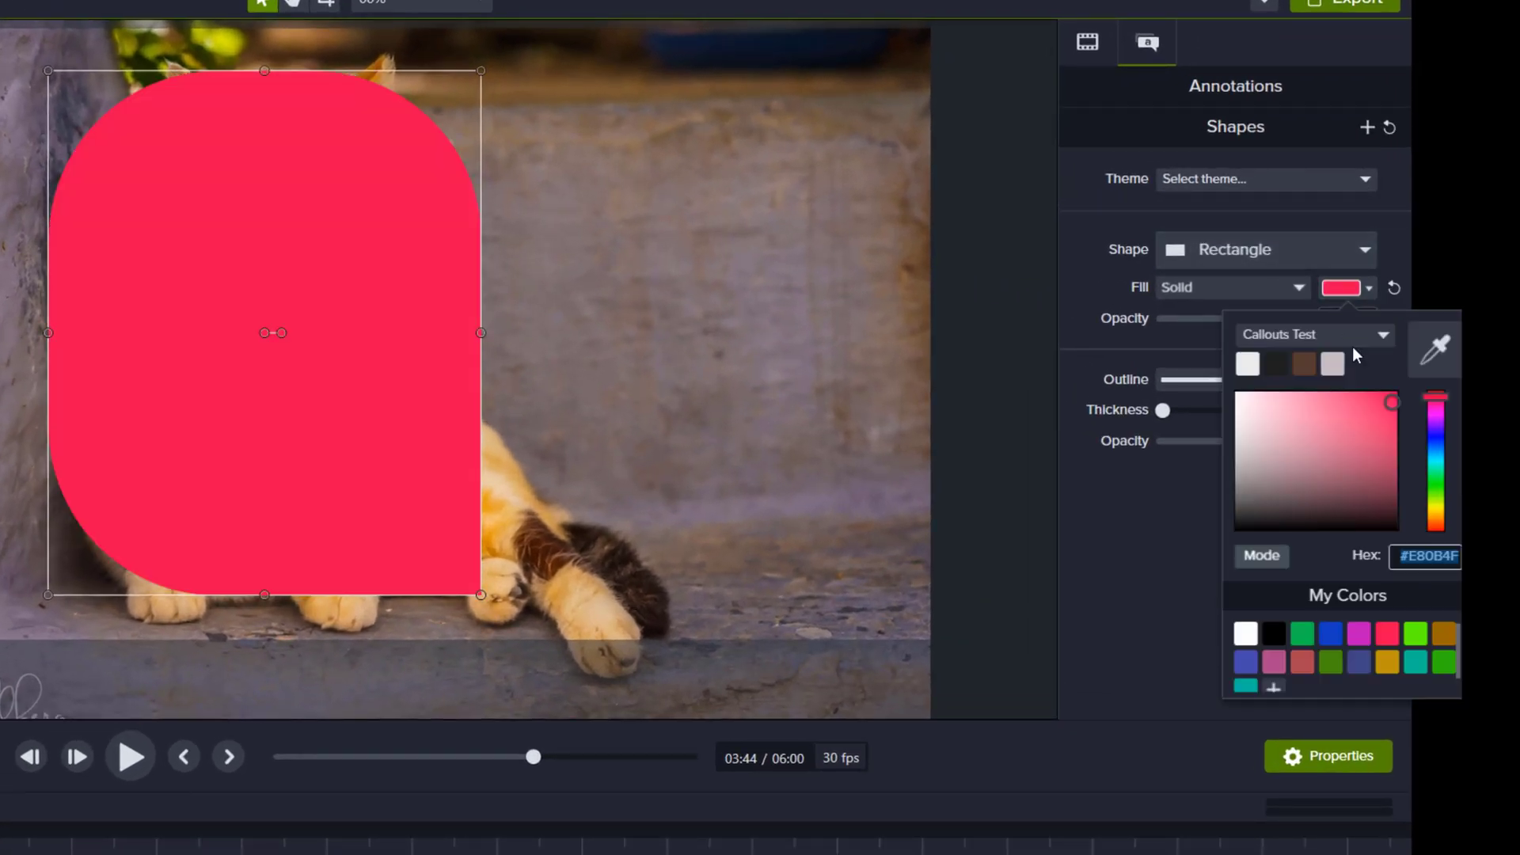
pyautogui.click(1417, 661)
# Set the shape's fill to mustard #9D841E, add it to My Colors, and open the new swatch's options.
pyautogui.click(1346, 287)
pyautogui.click(1435, 515)
pyautogui.click(1369, 443)
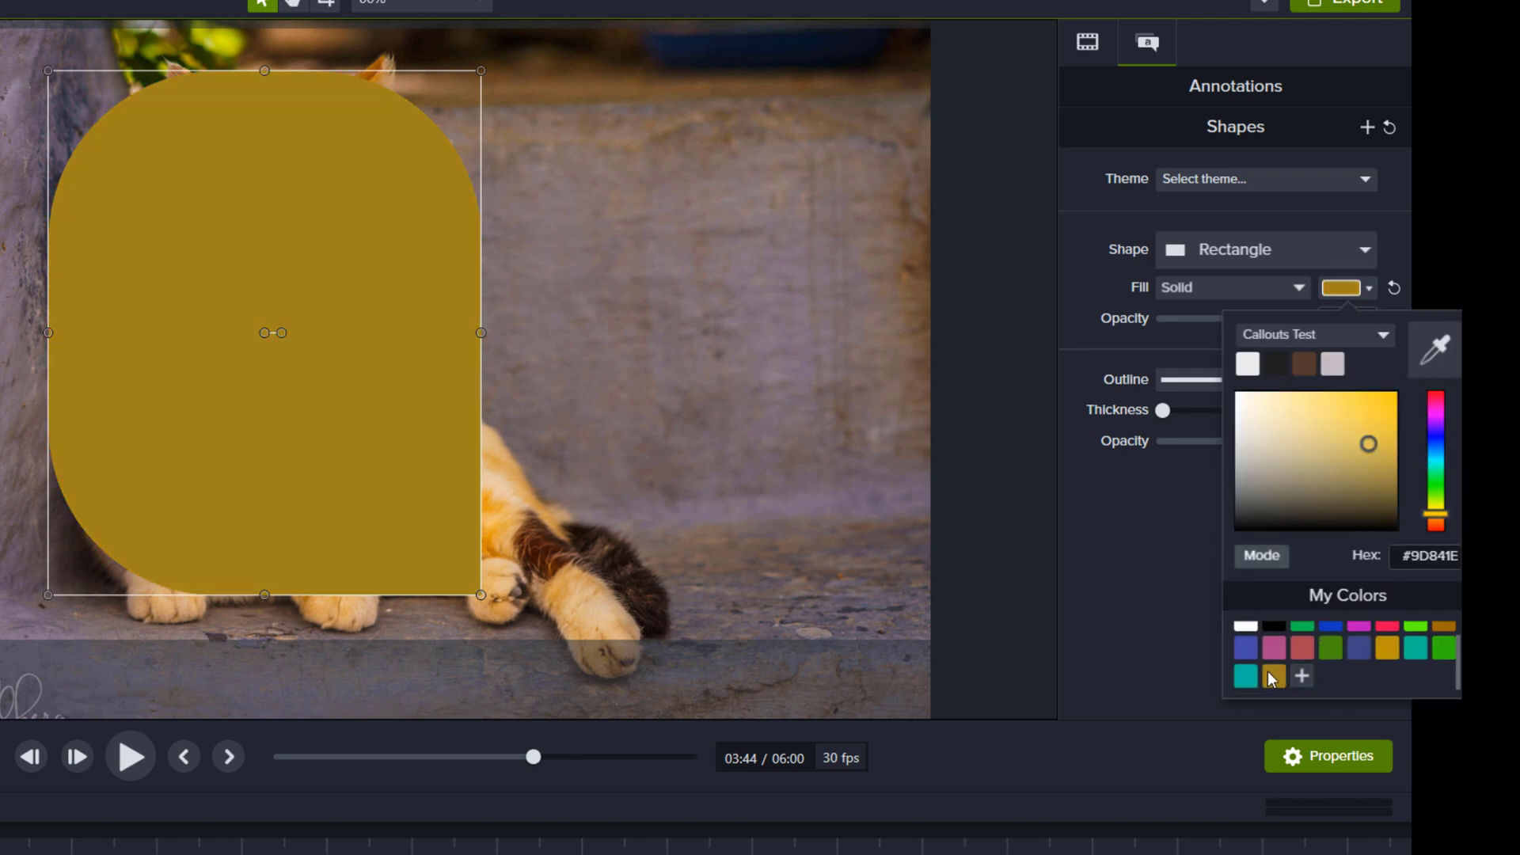
pyautogui.rightClick(1266, 672)
pyautogui.click(1194, 690)
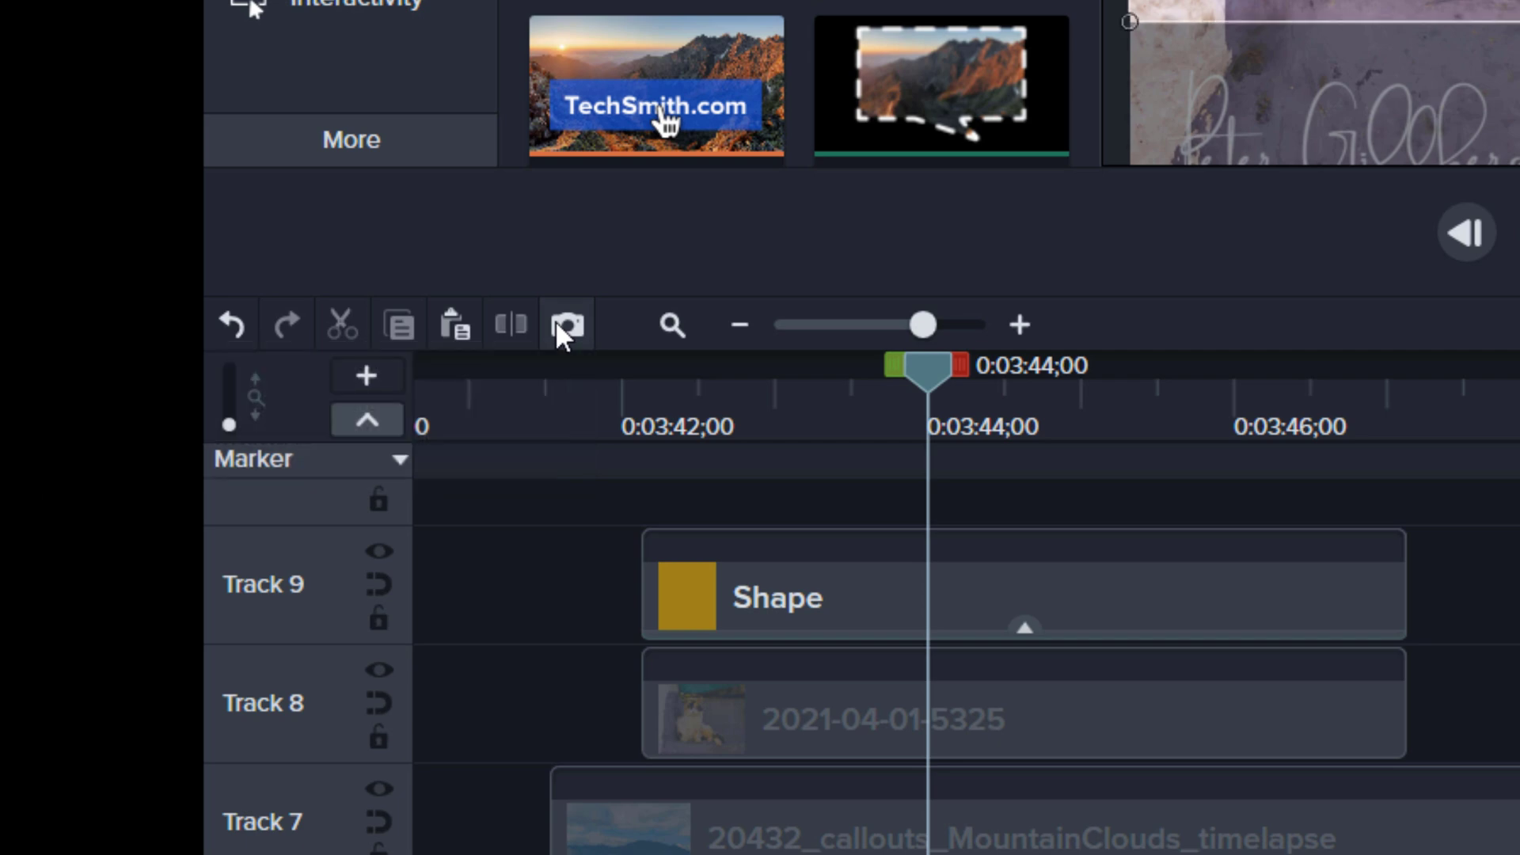
# Capture the frame at 0:03:44;00 as an image, and place a second copy from the media bin on Track 9 near 0:03:51.
pyautogui.click(558, 326)
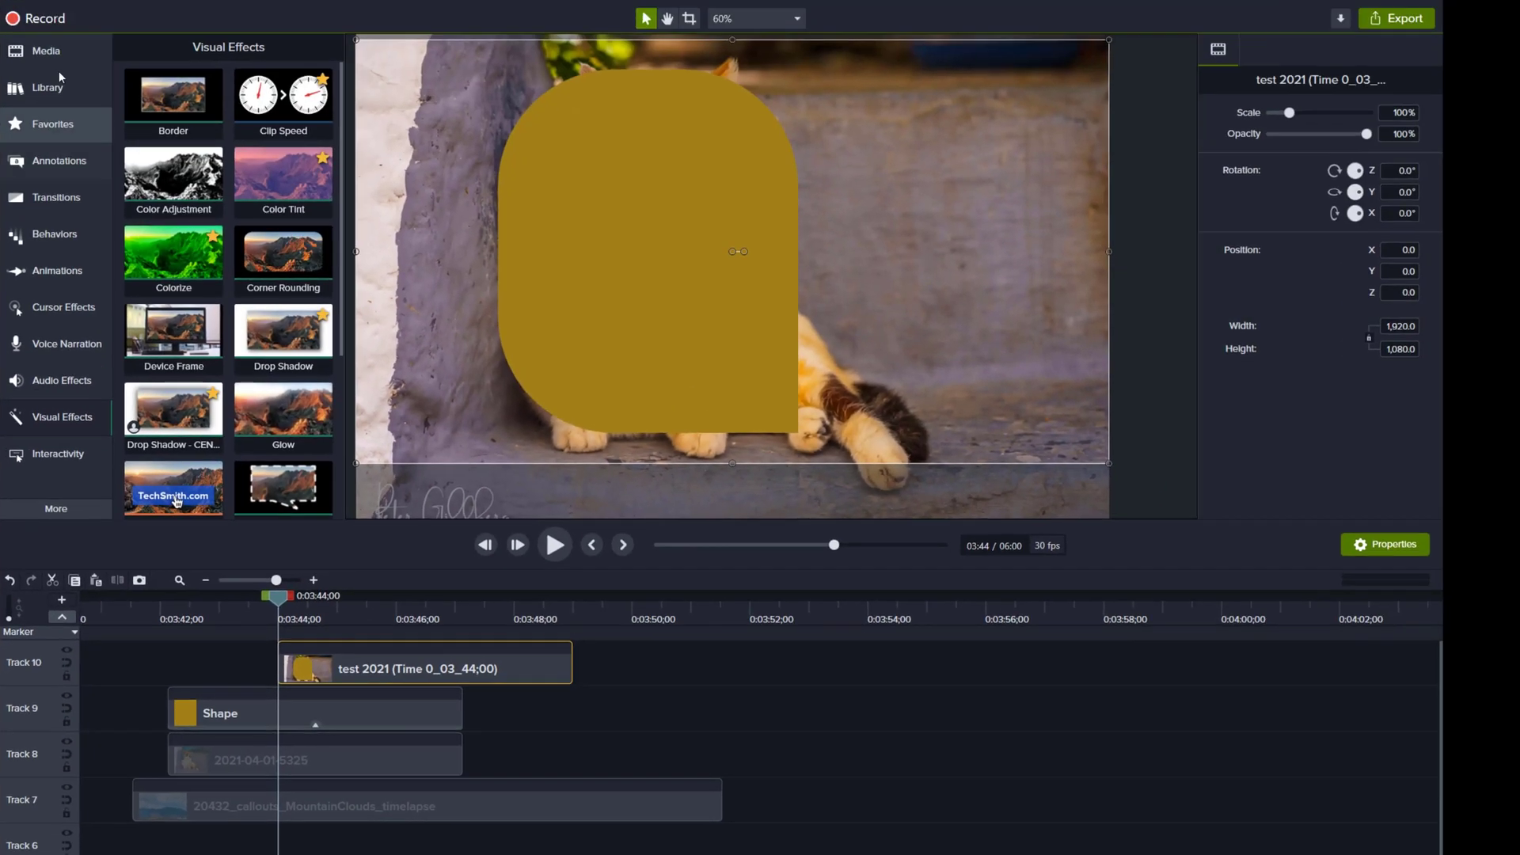
pyautogui.click(56, 54)
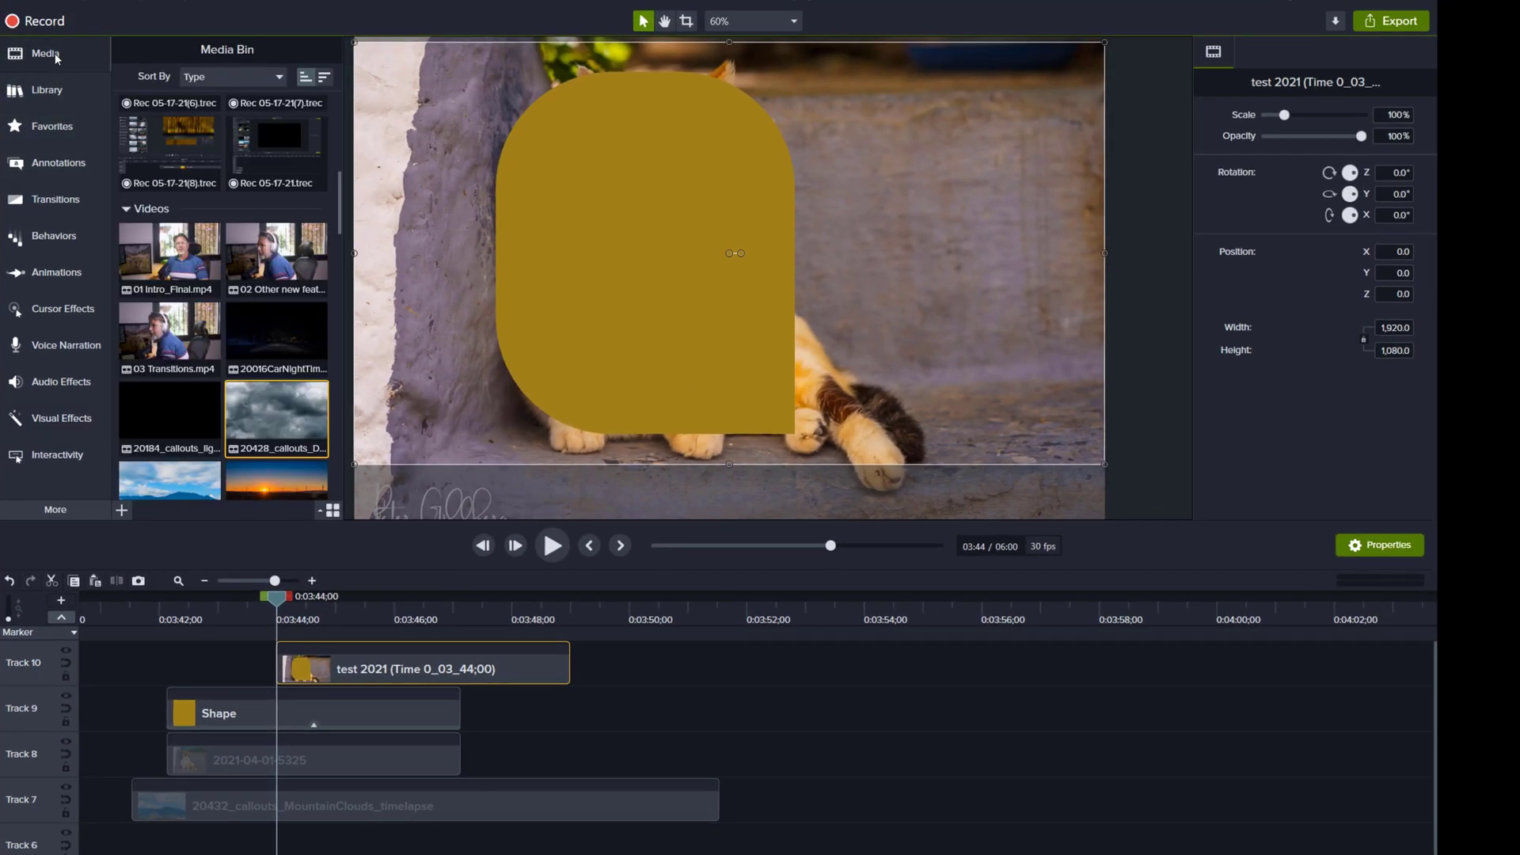
pyautogui.scroll(-3, 235, 369)
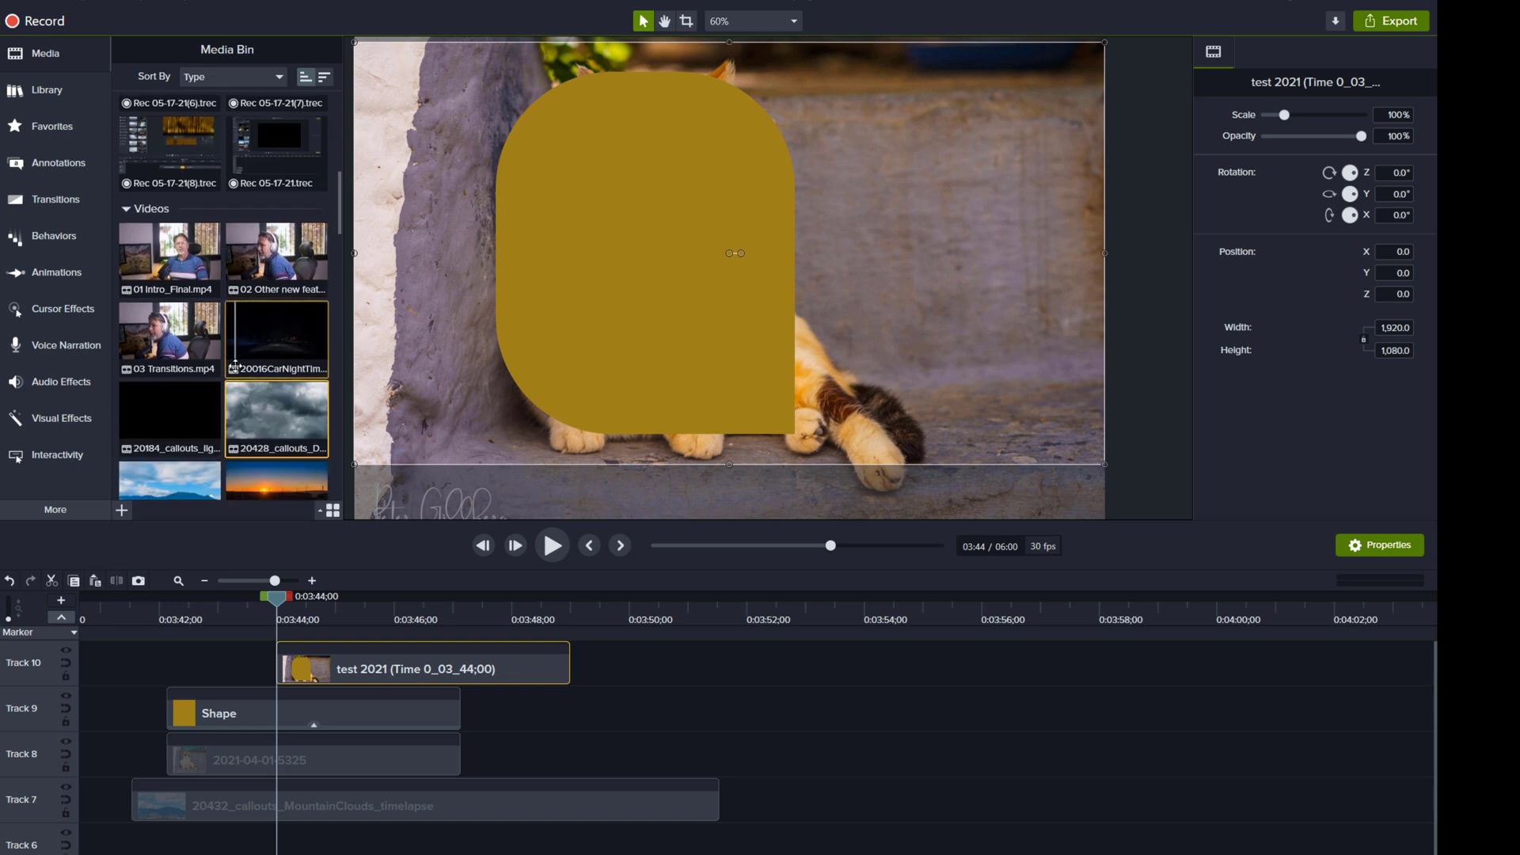
pyautogui.scroll(-10, 235, 370)
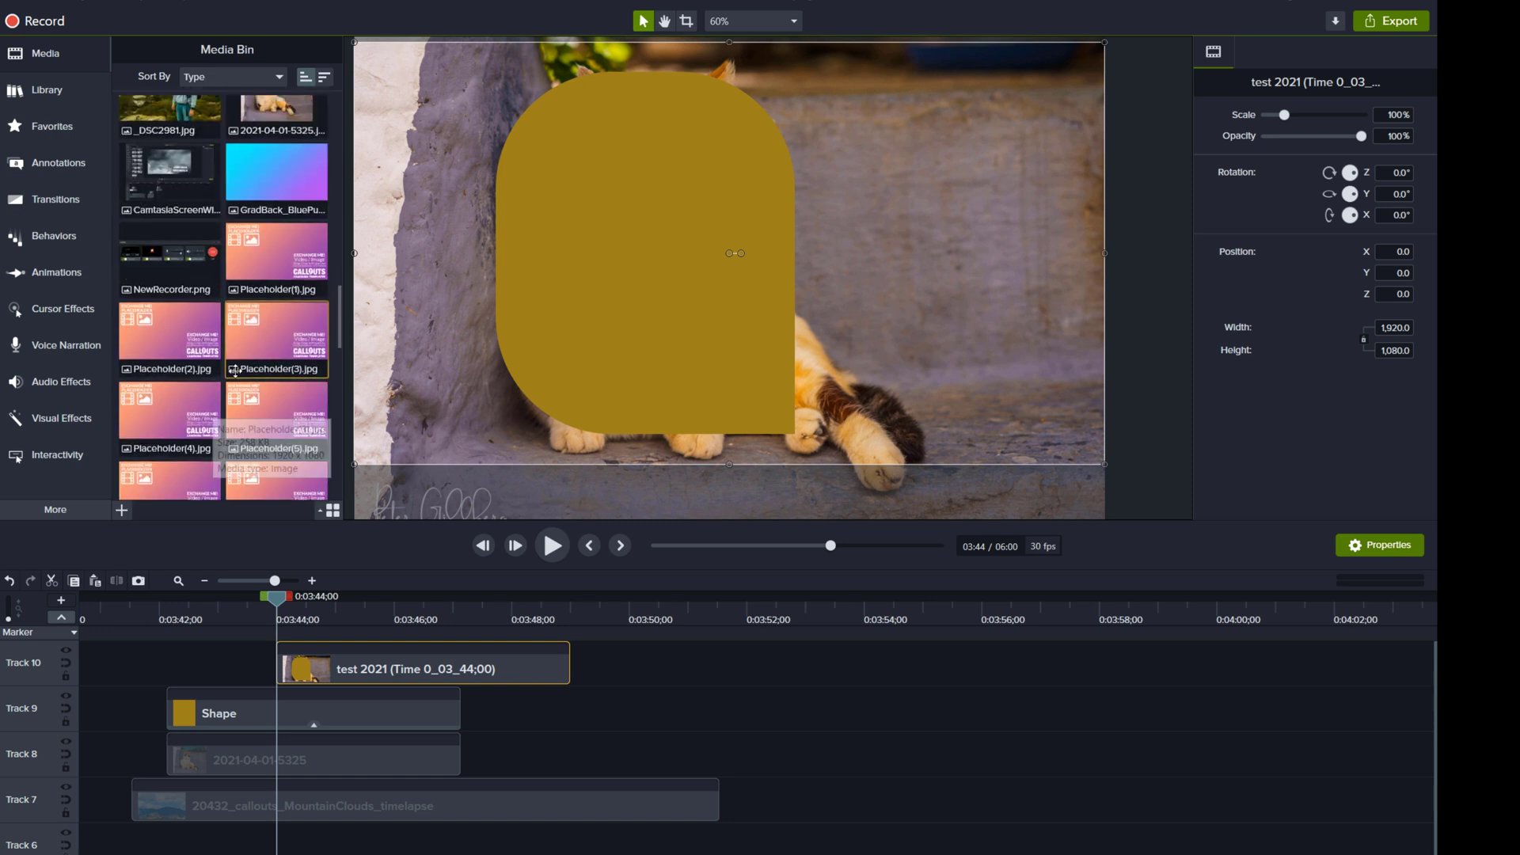
pyautogui.scroll(-5, 235, 370)
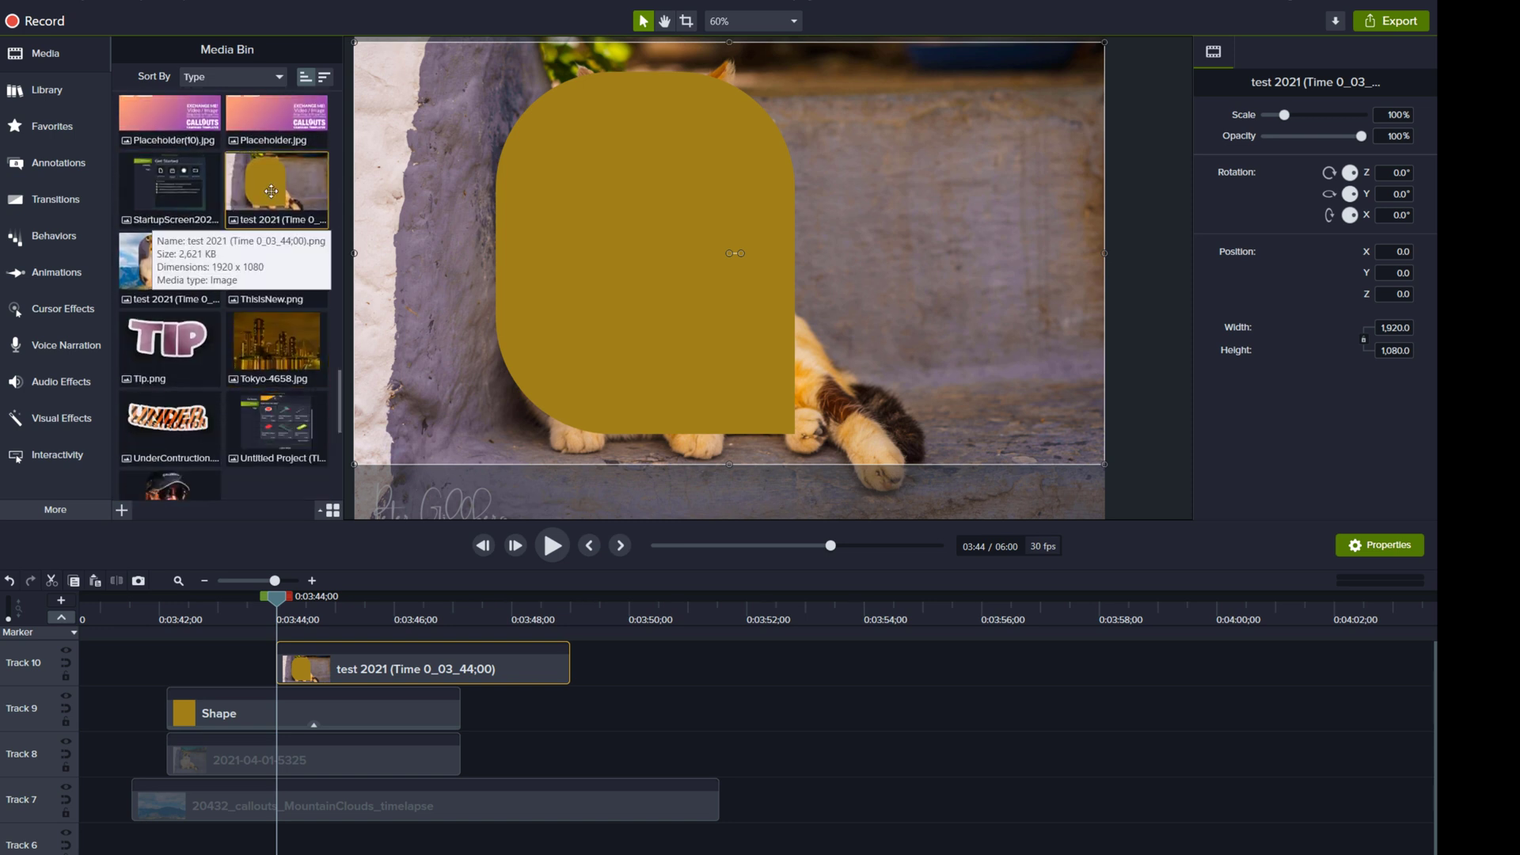
pyautogui.moveTo(276, 190); pyautogui.dragTo(700, 712)
pyautogui.click(783, 617)
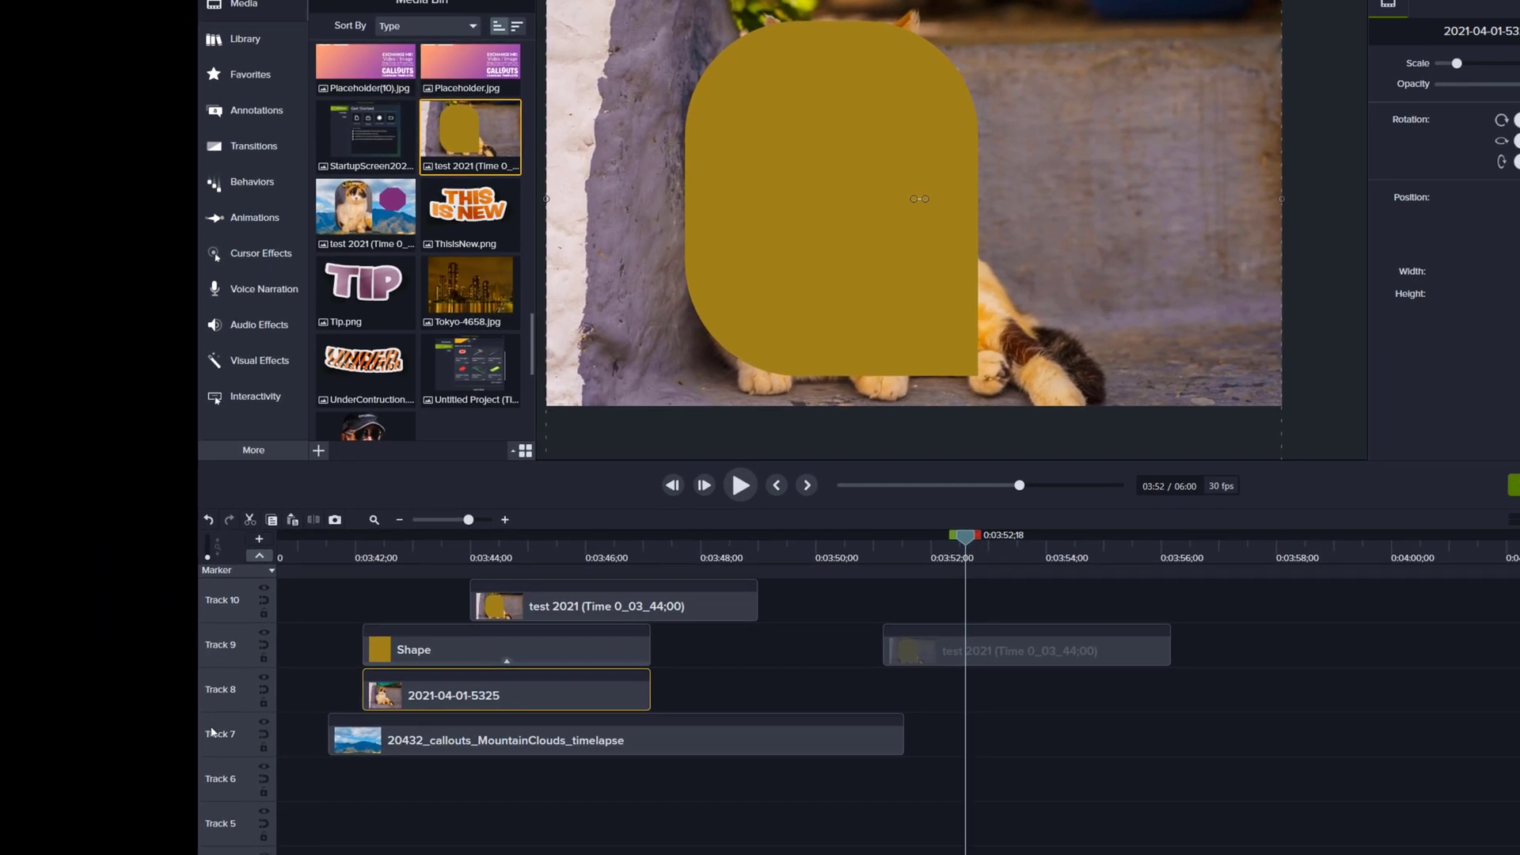
# Enable solo on Track 8, check its Track Matte Mode options, and disable solo again.
pyautogui.rightClick(225, 689)
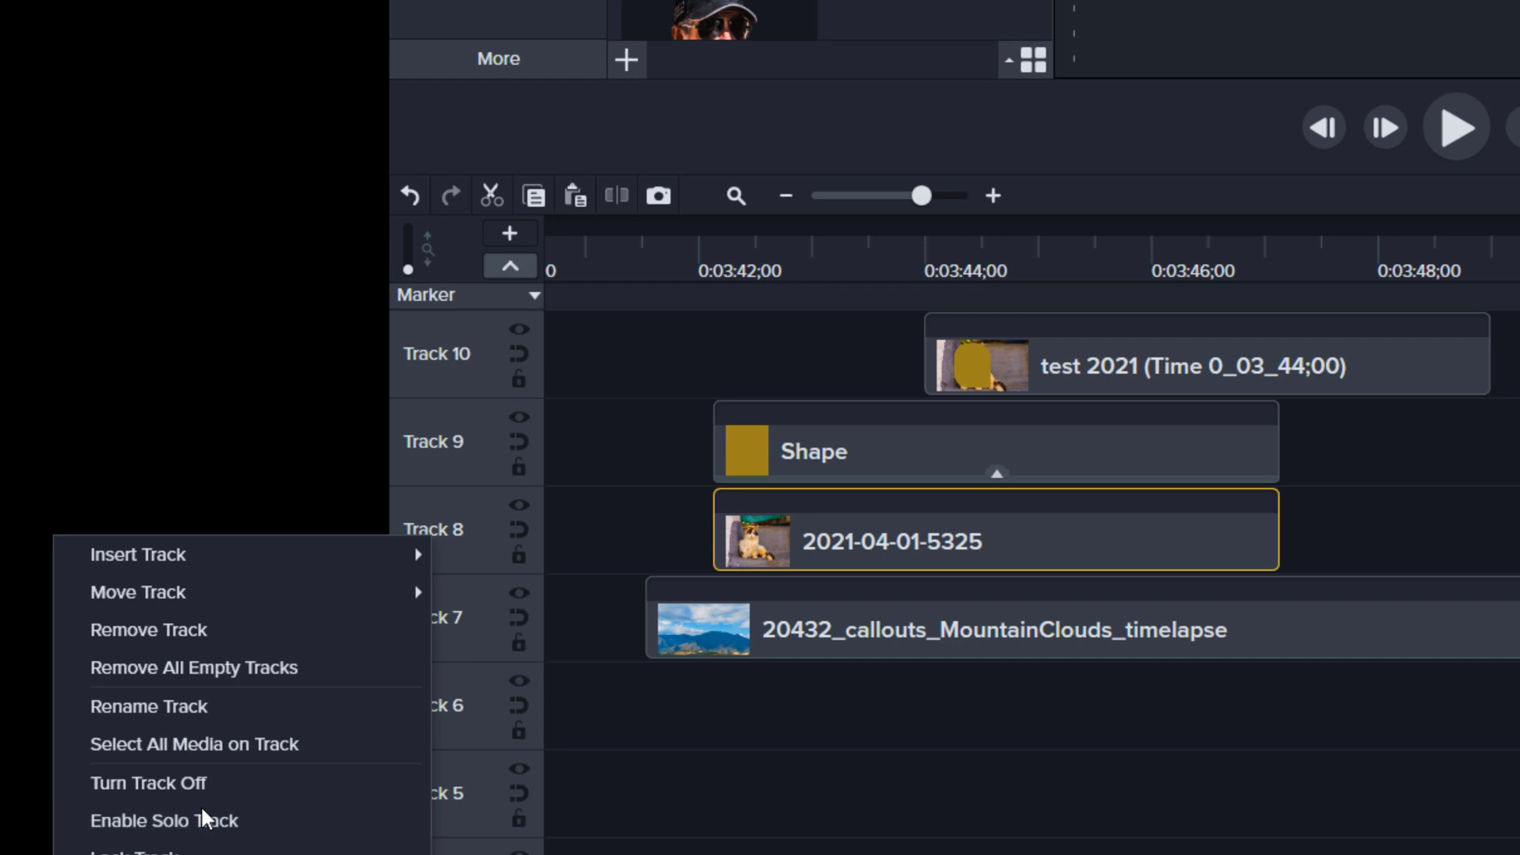
pyautogui.click(203, 815)
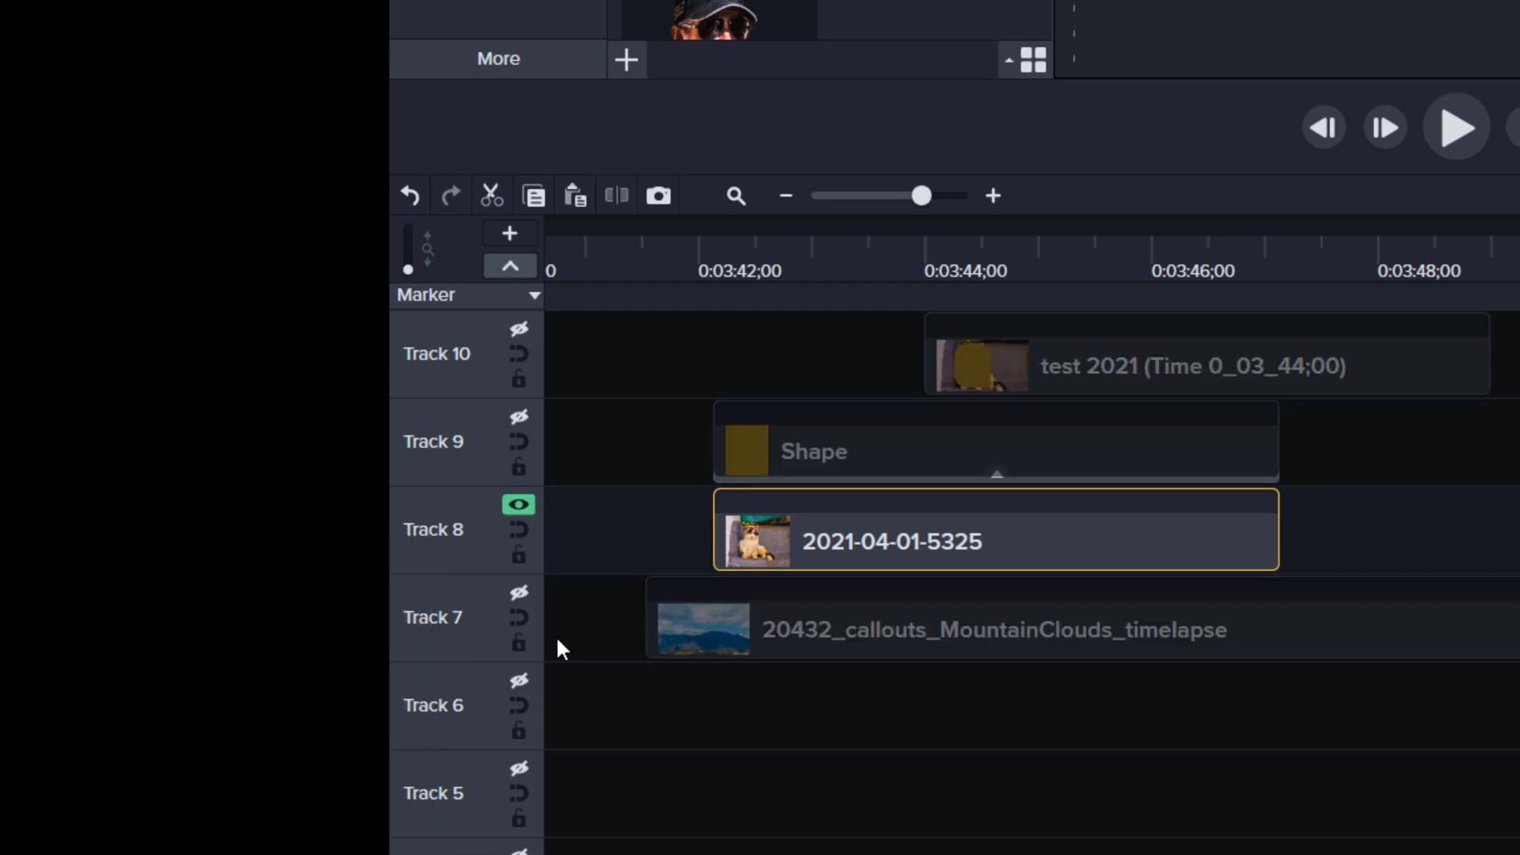
pyautogui.click(519, 528)
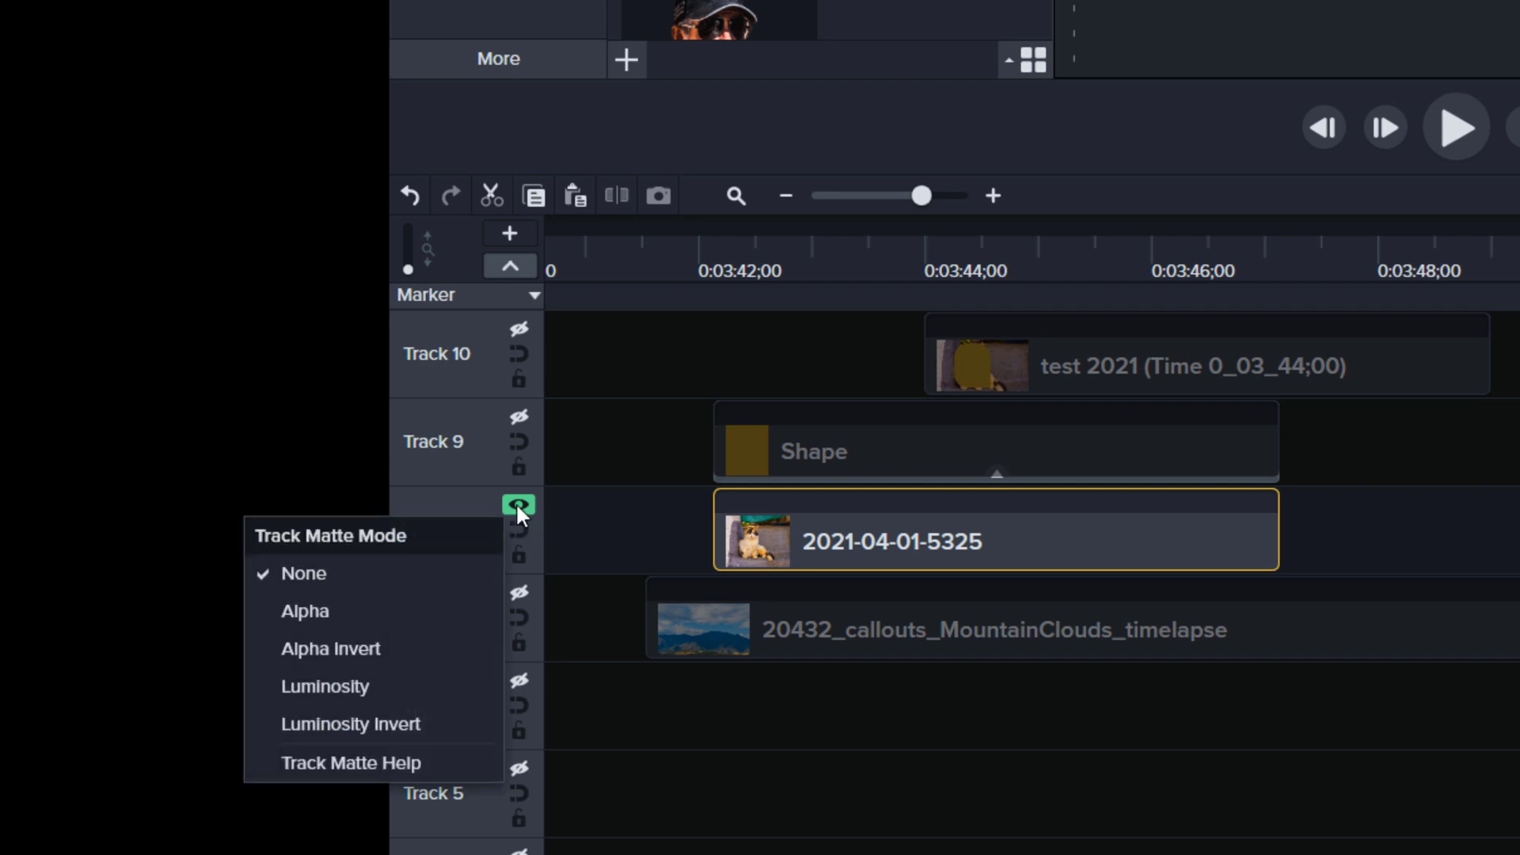
pyautogui.rightClick(431, 506)
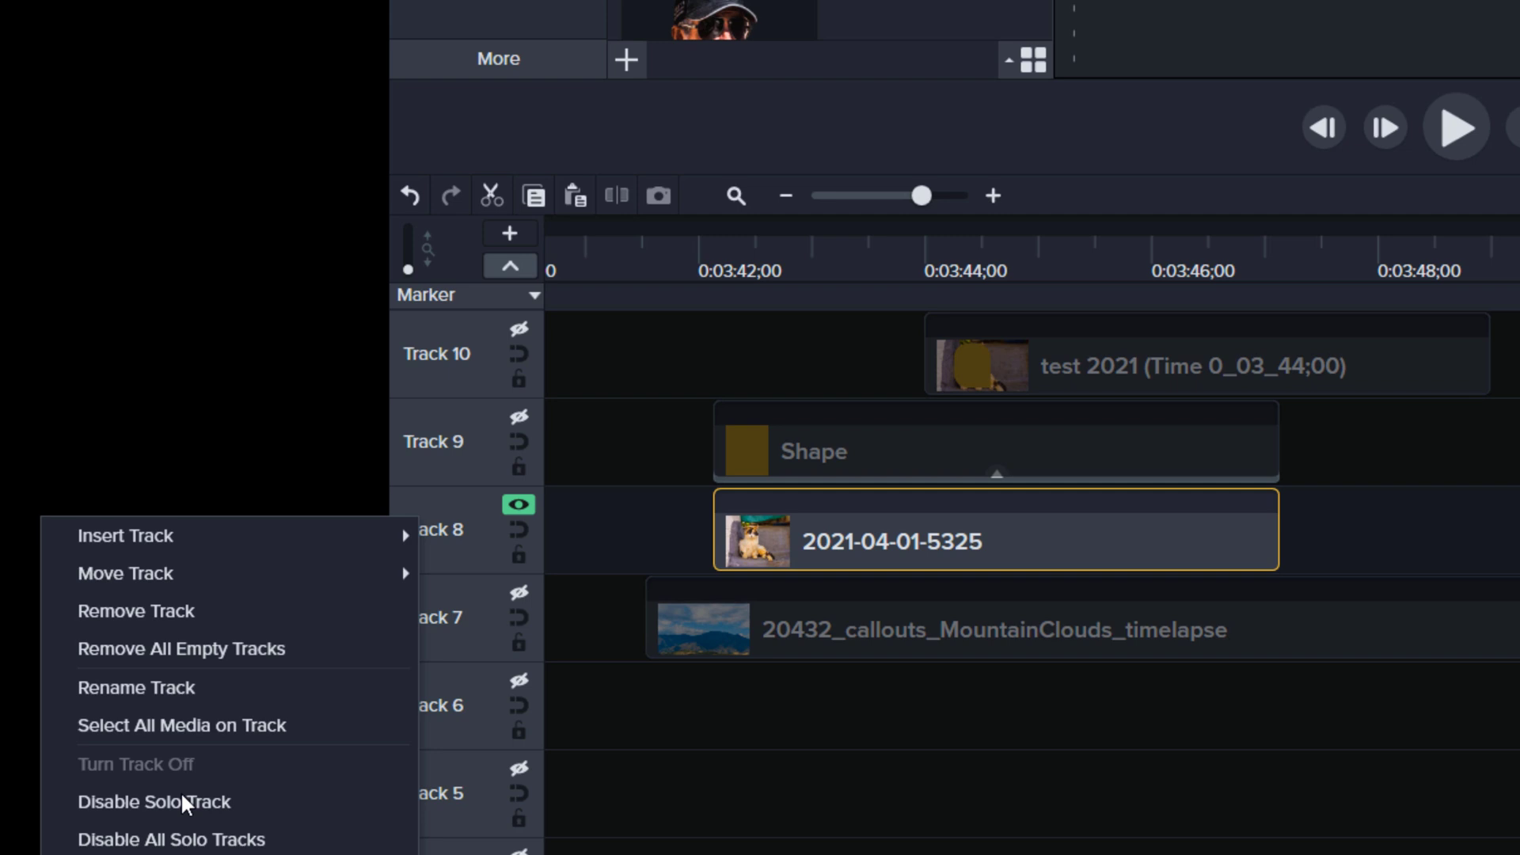
pyautogui.click(212, 790)
pyautogui.click(1126, 764)
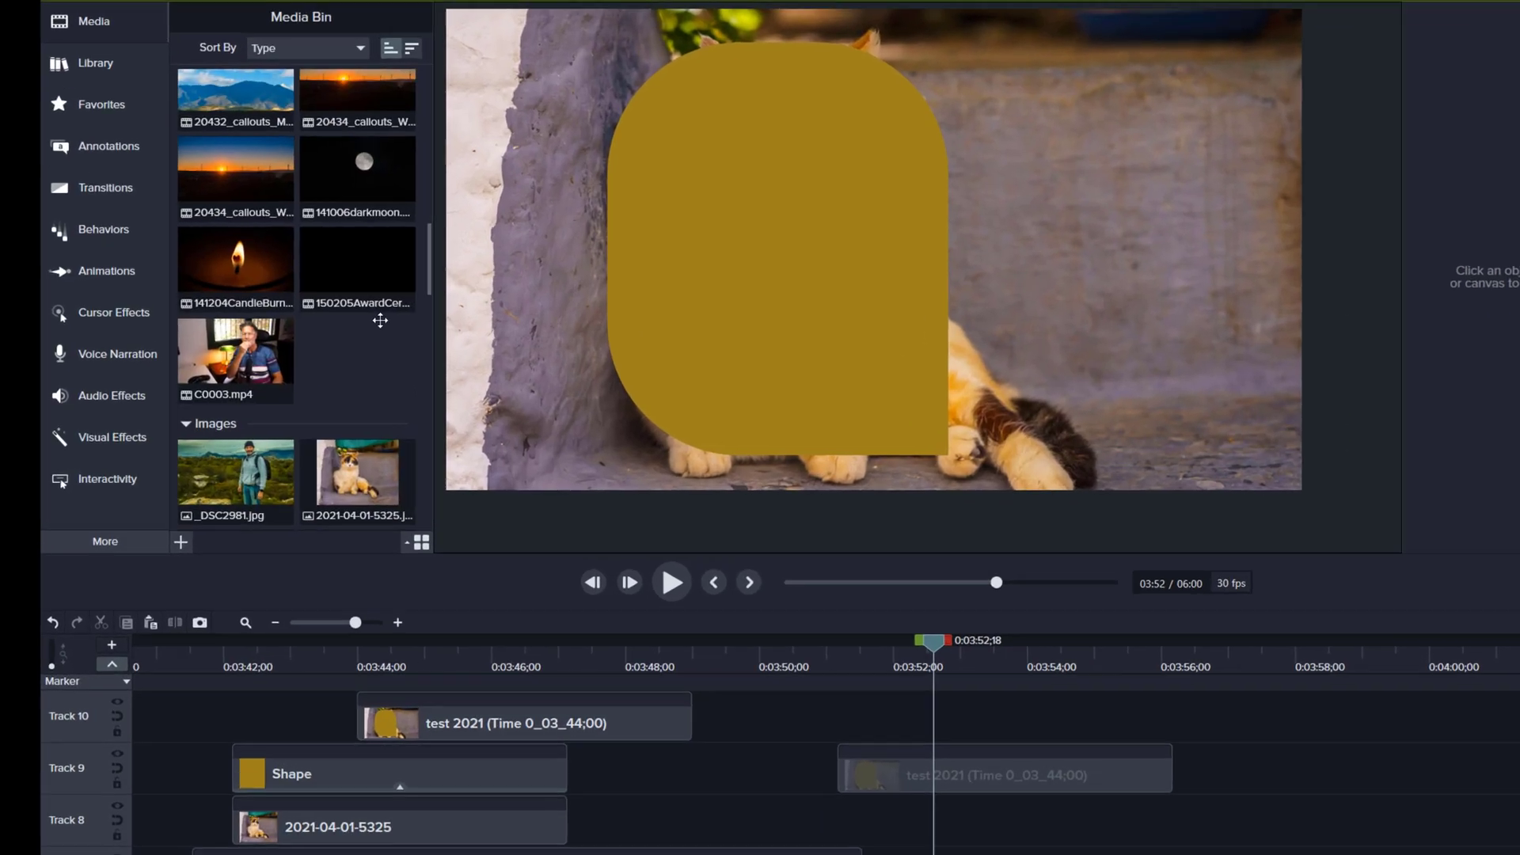
# Find 20432_callouts_MountainClouds_timelapse.mp4 in the media bin and skim through its thumbnail preview.
pyautogui.scroll(5, 380, 320)
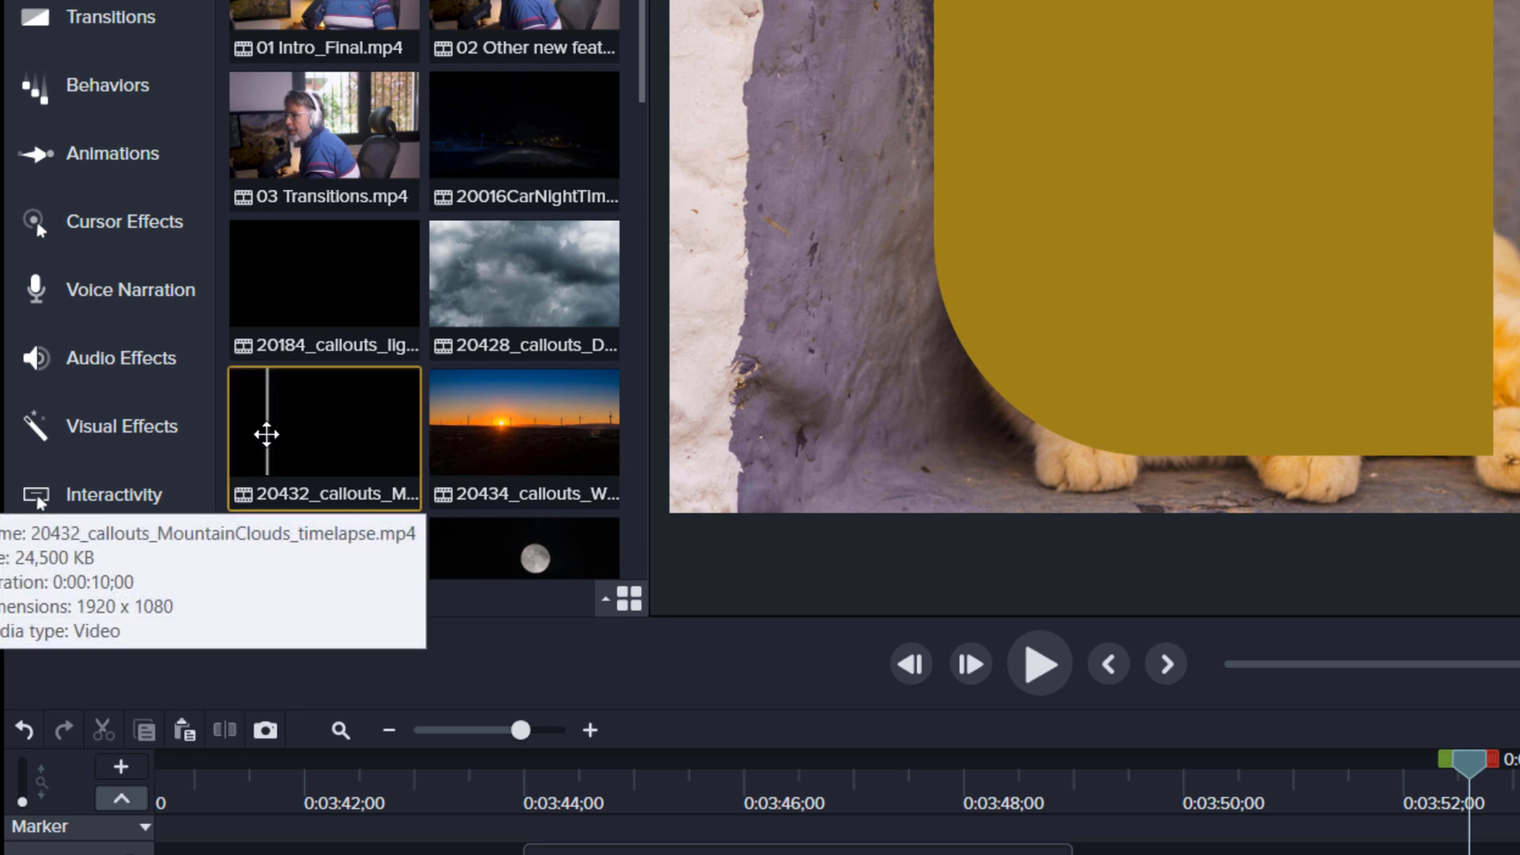
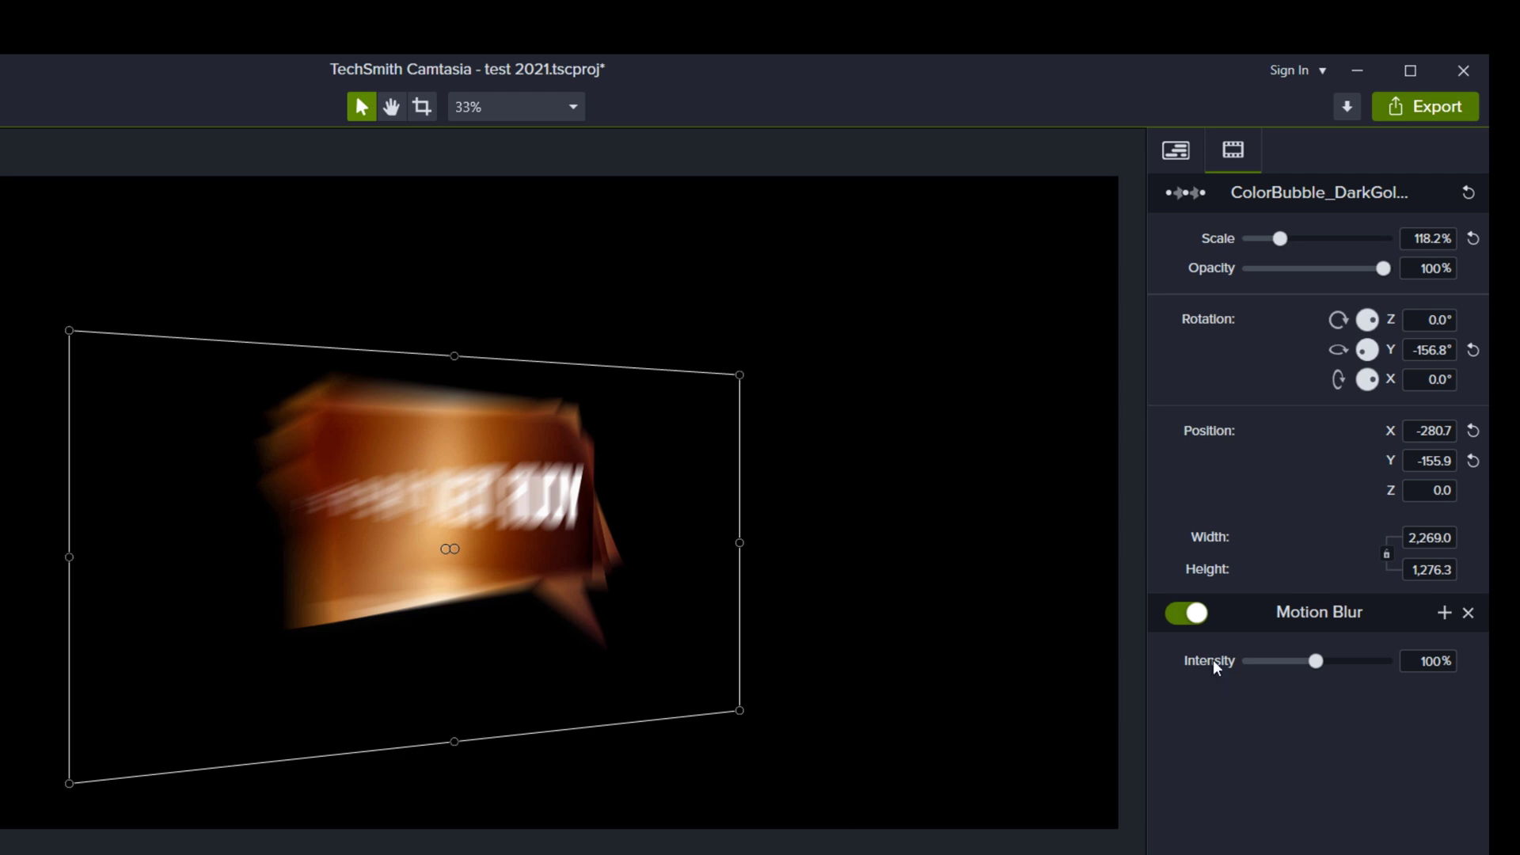
# Toggle Motion Blur on the ColorBubble callout group to compare the rotation with and without it, and undo the last change.
pyautogui.click(1188, 614)
pyautogui.click(1185, 616)
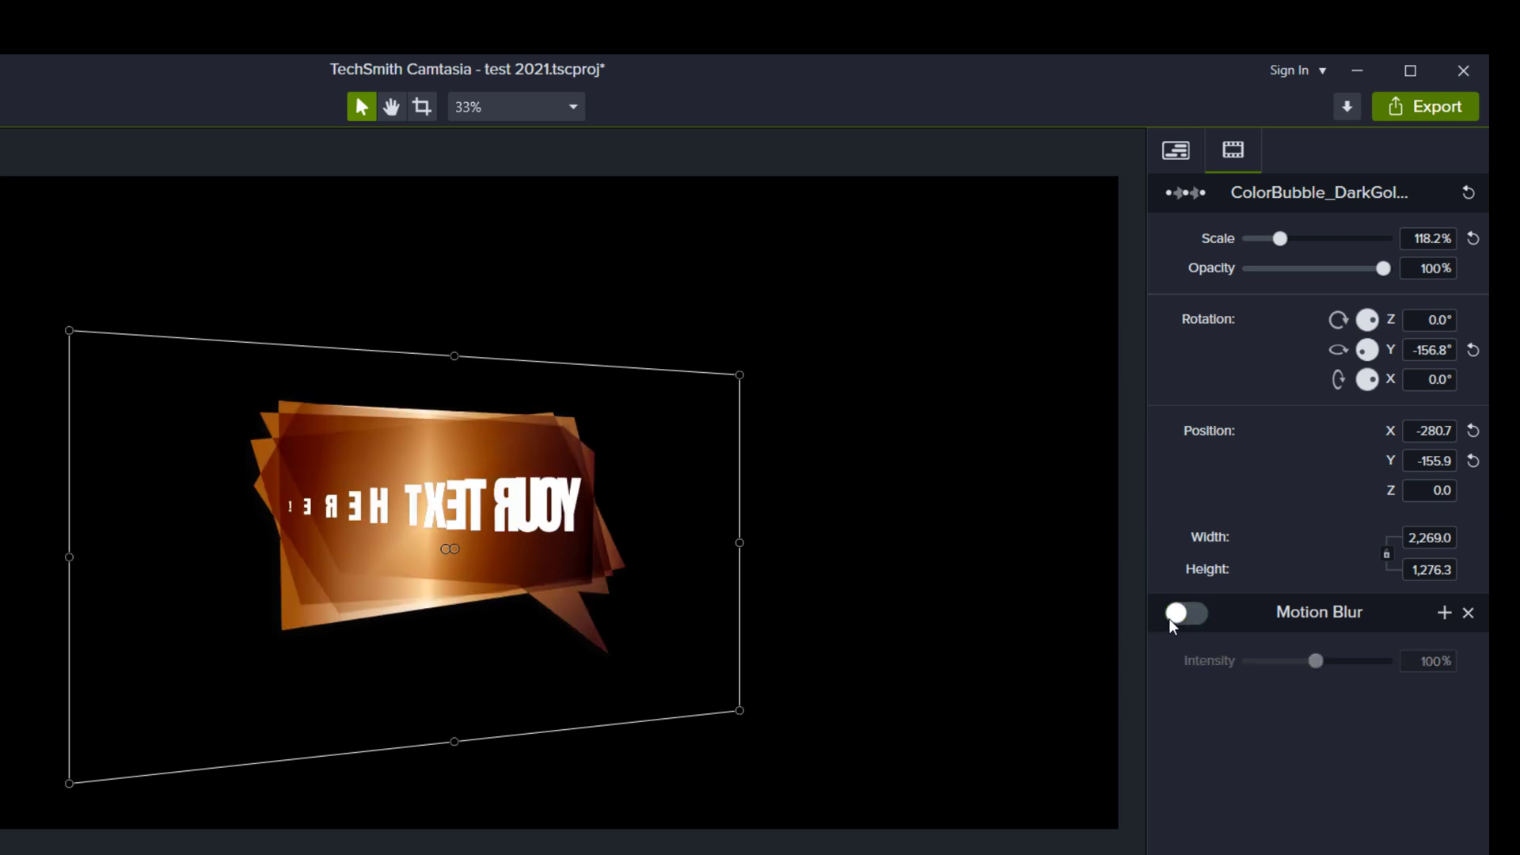
pyautogui.hotkey('ctrl', 'z')
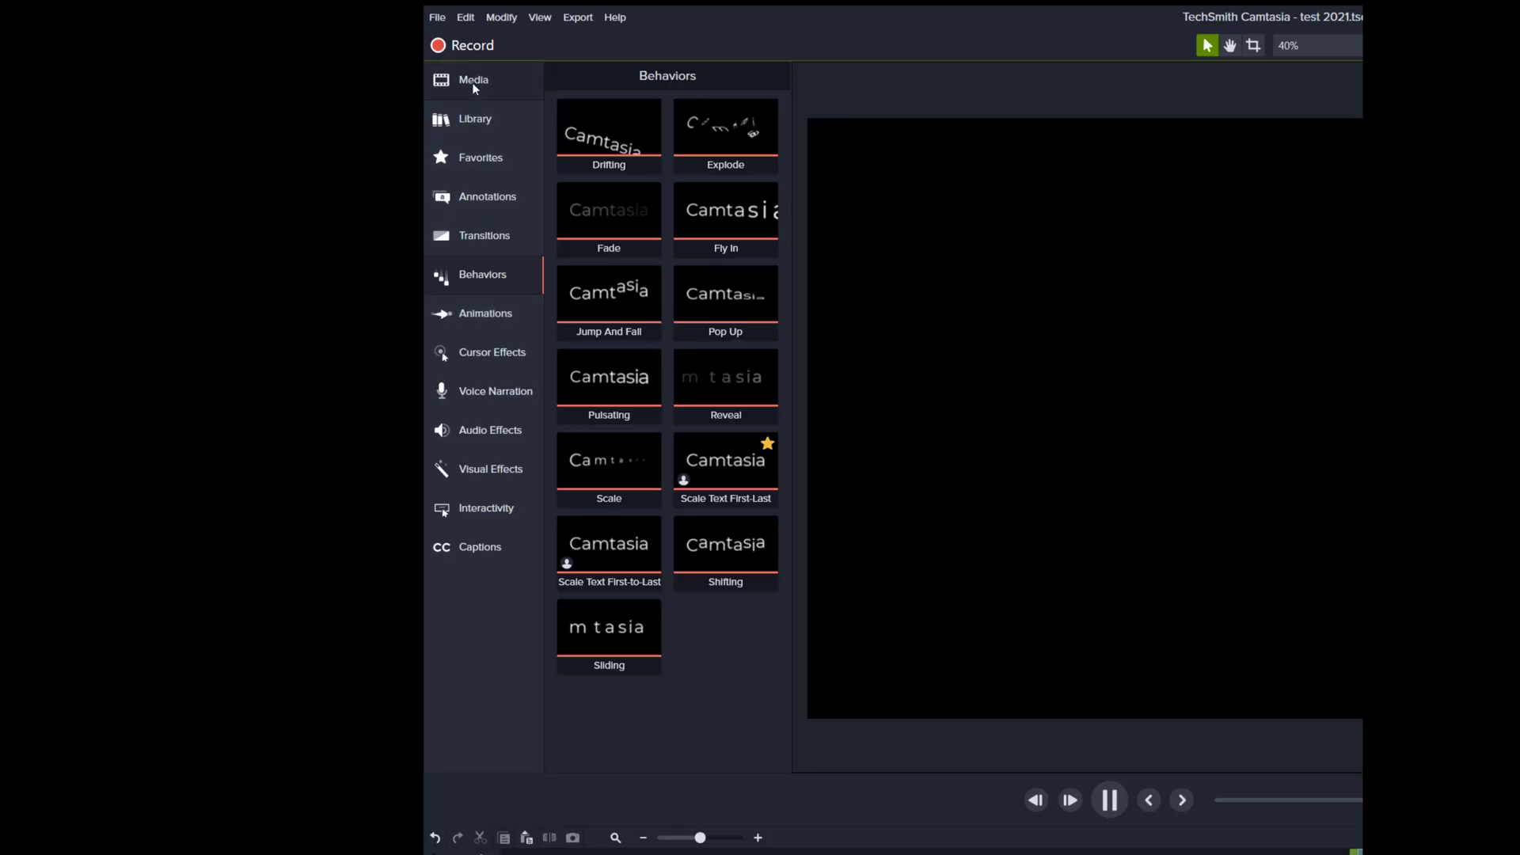
# Create a proxy video for the 9056_26_Warrior clip in the media bin.
pyautogui.click(471, 83)
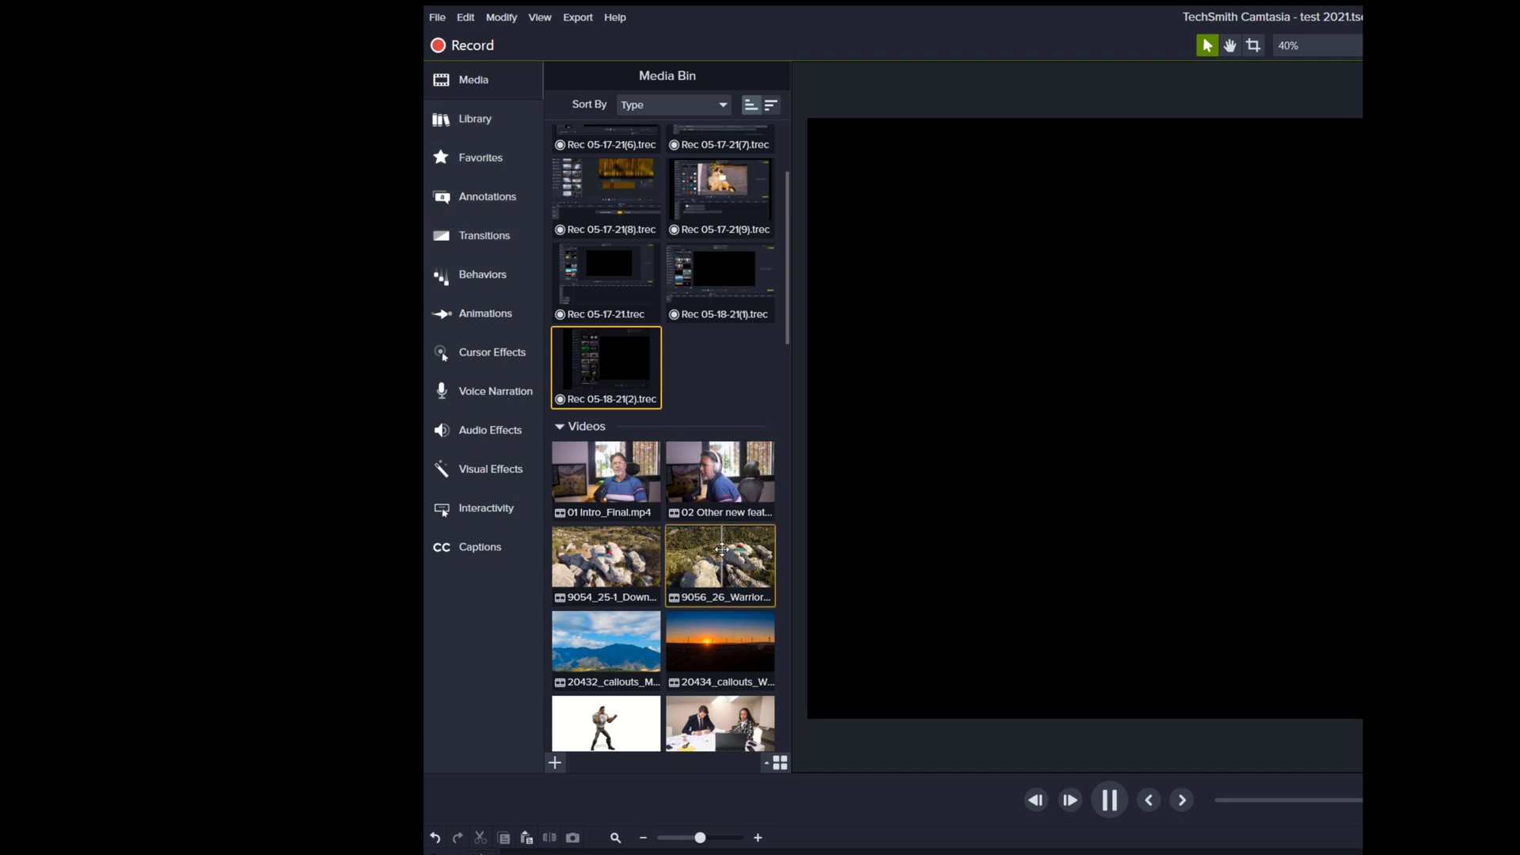
pyautogui.rightClick(724, 550)
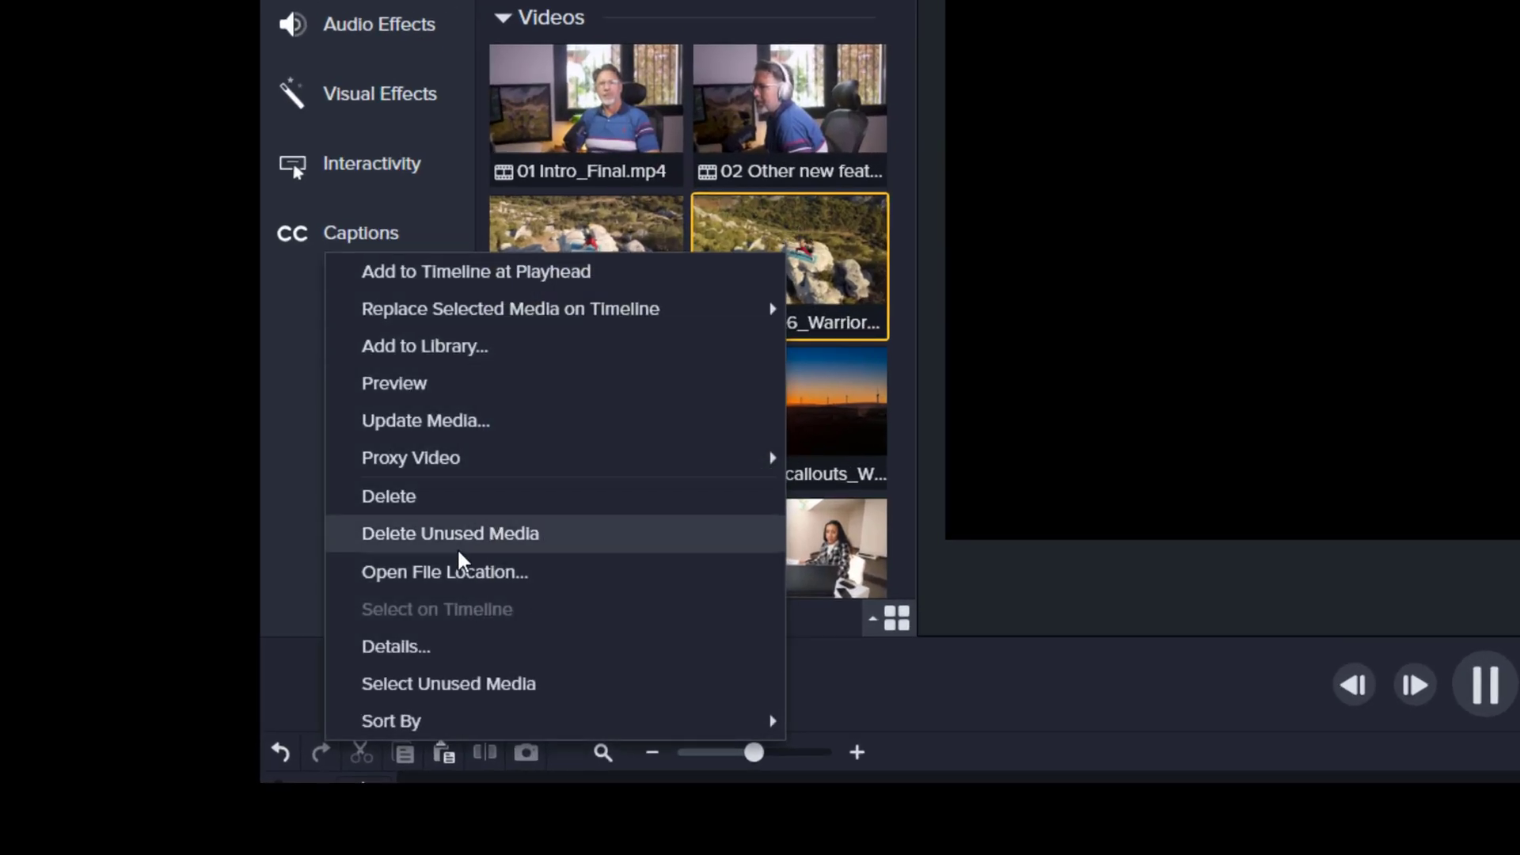
pyautogui.moveTo(478, 455)
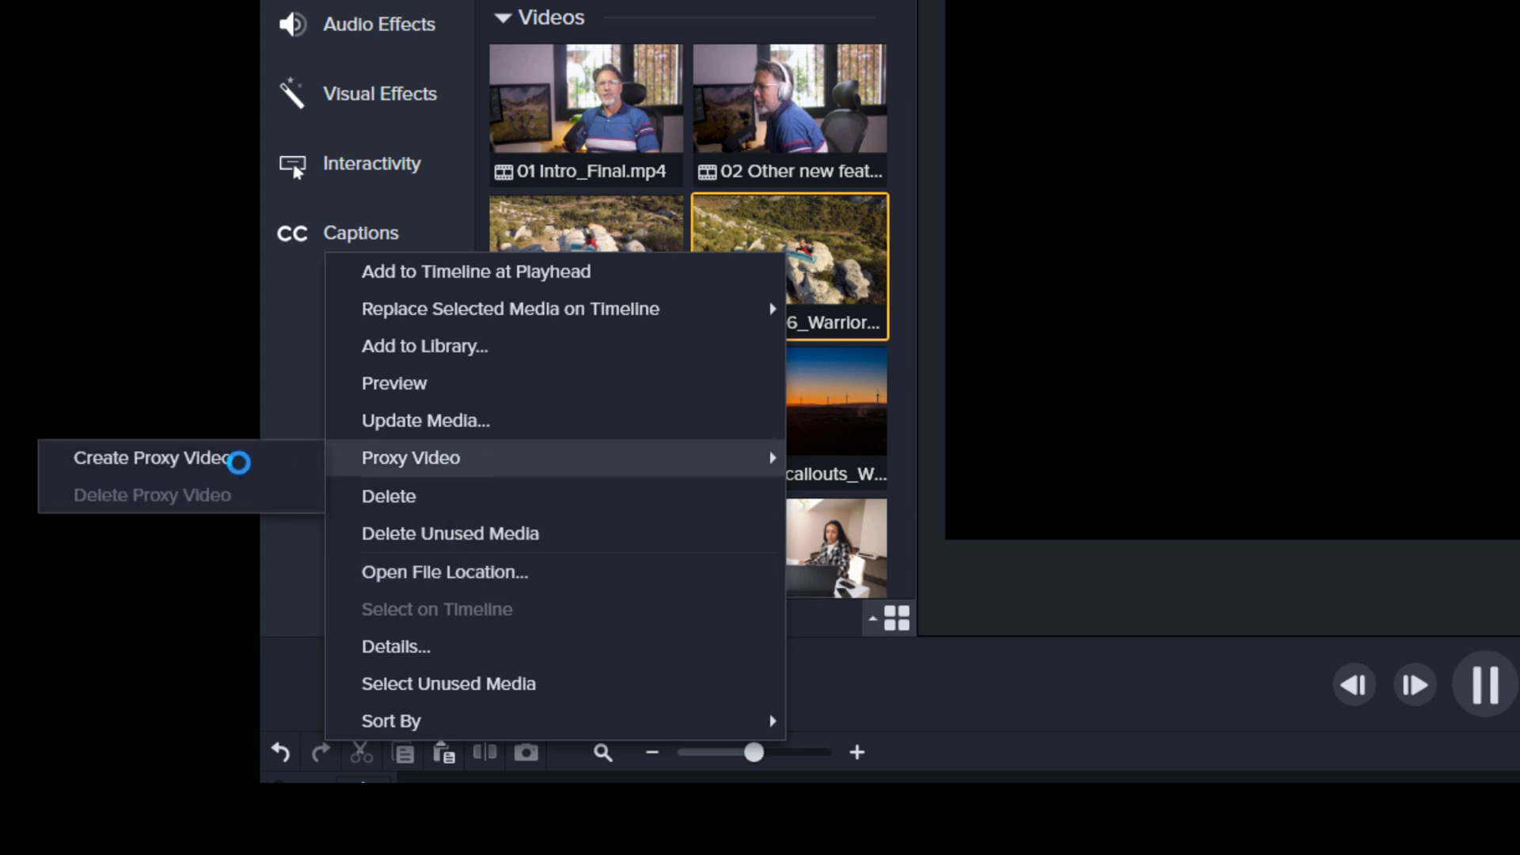
pyautogui.click(207, 467)
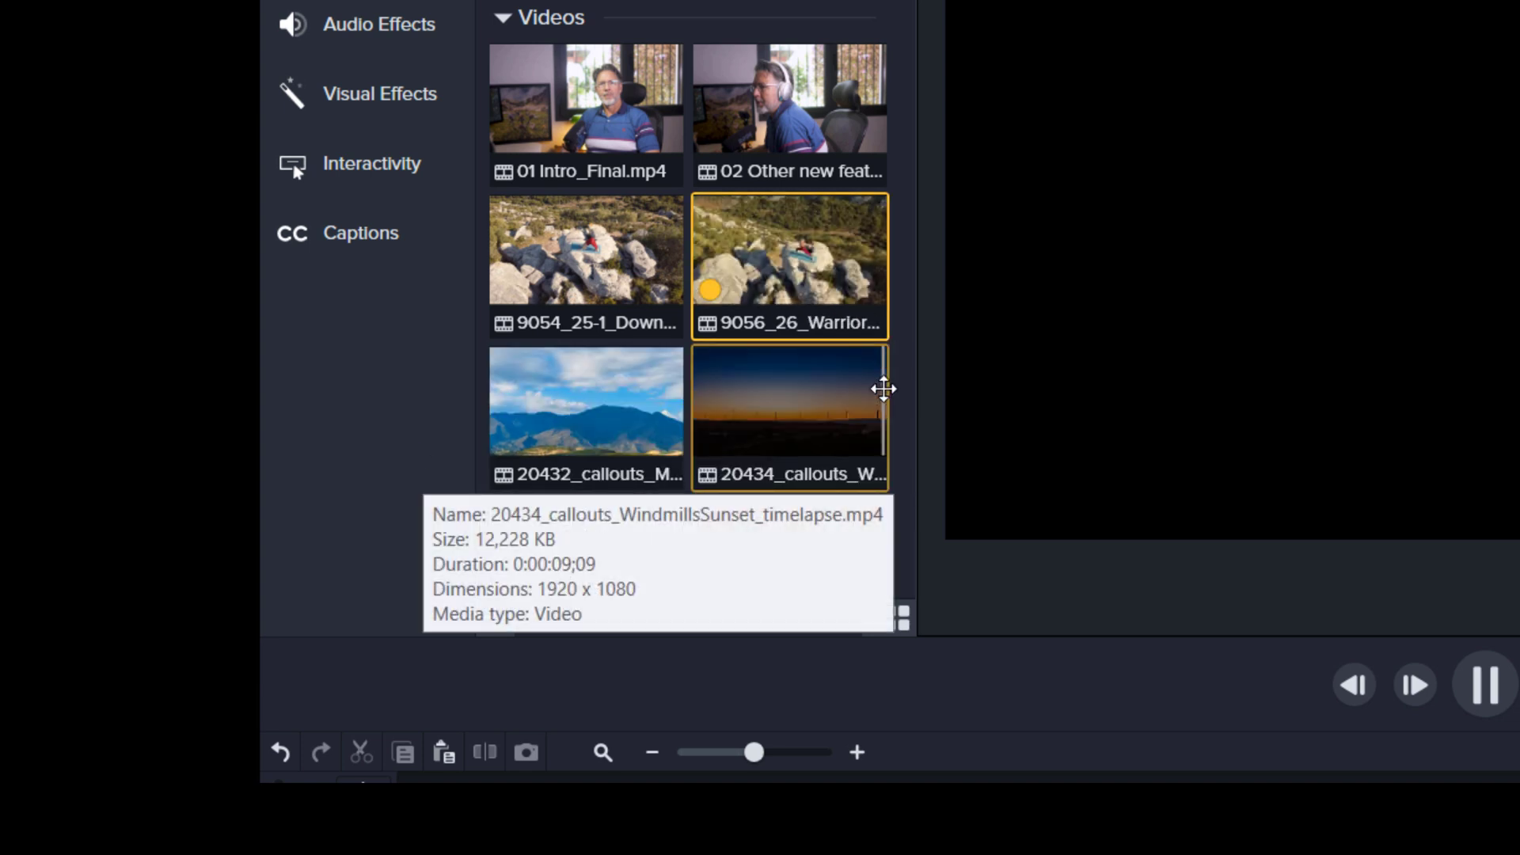
# Delete the proxy video of the 9056_26_Warrior clip.
pyautogui.rightClick(757, 277)
pyautogui.moveTo(445, 507)
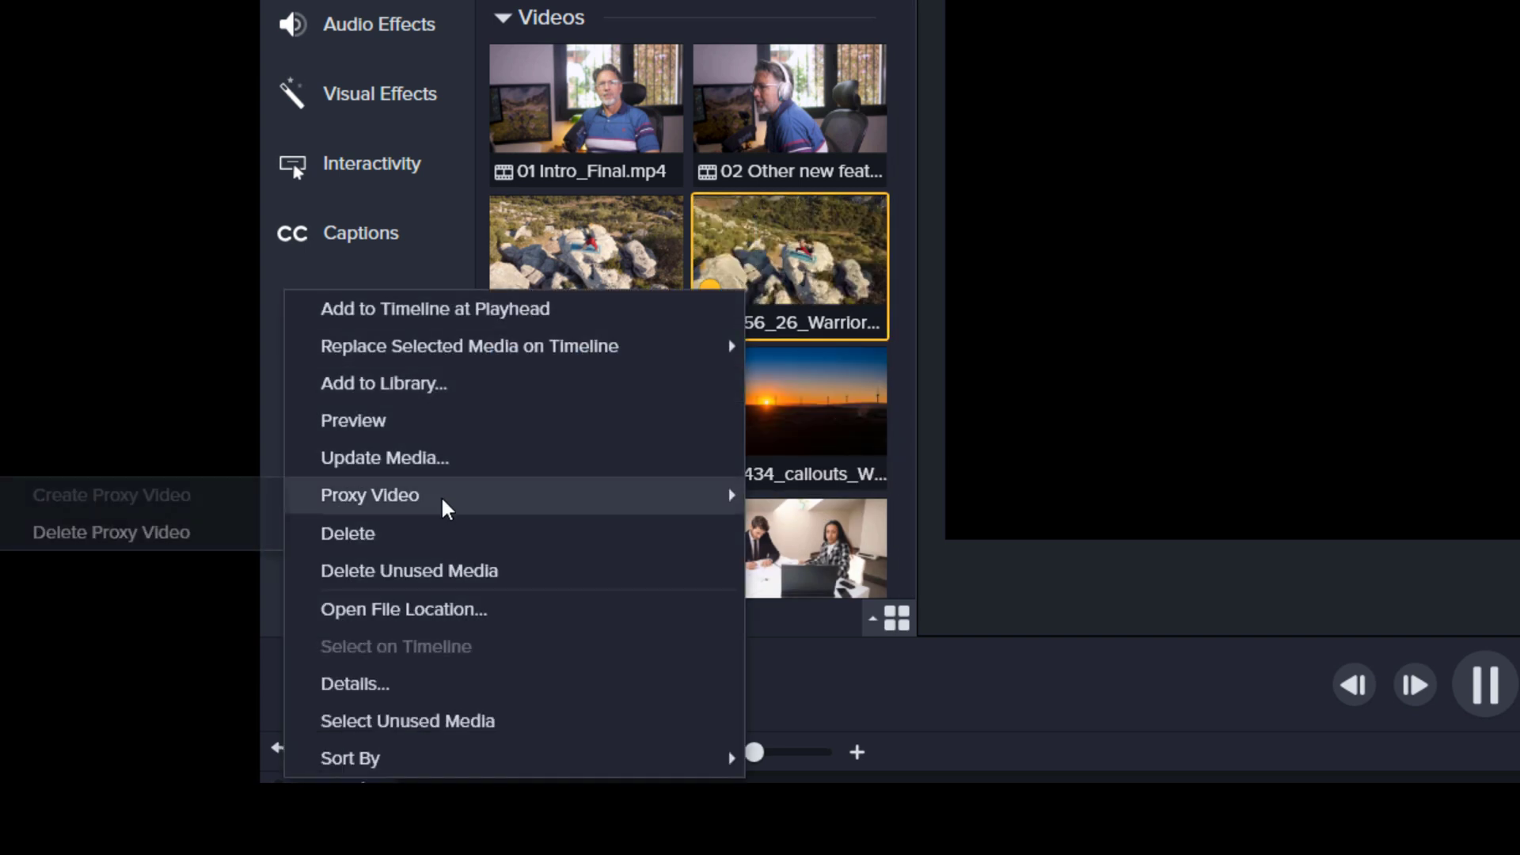
pyautogui.click(148, 541)
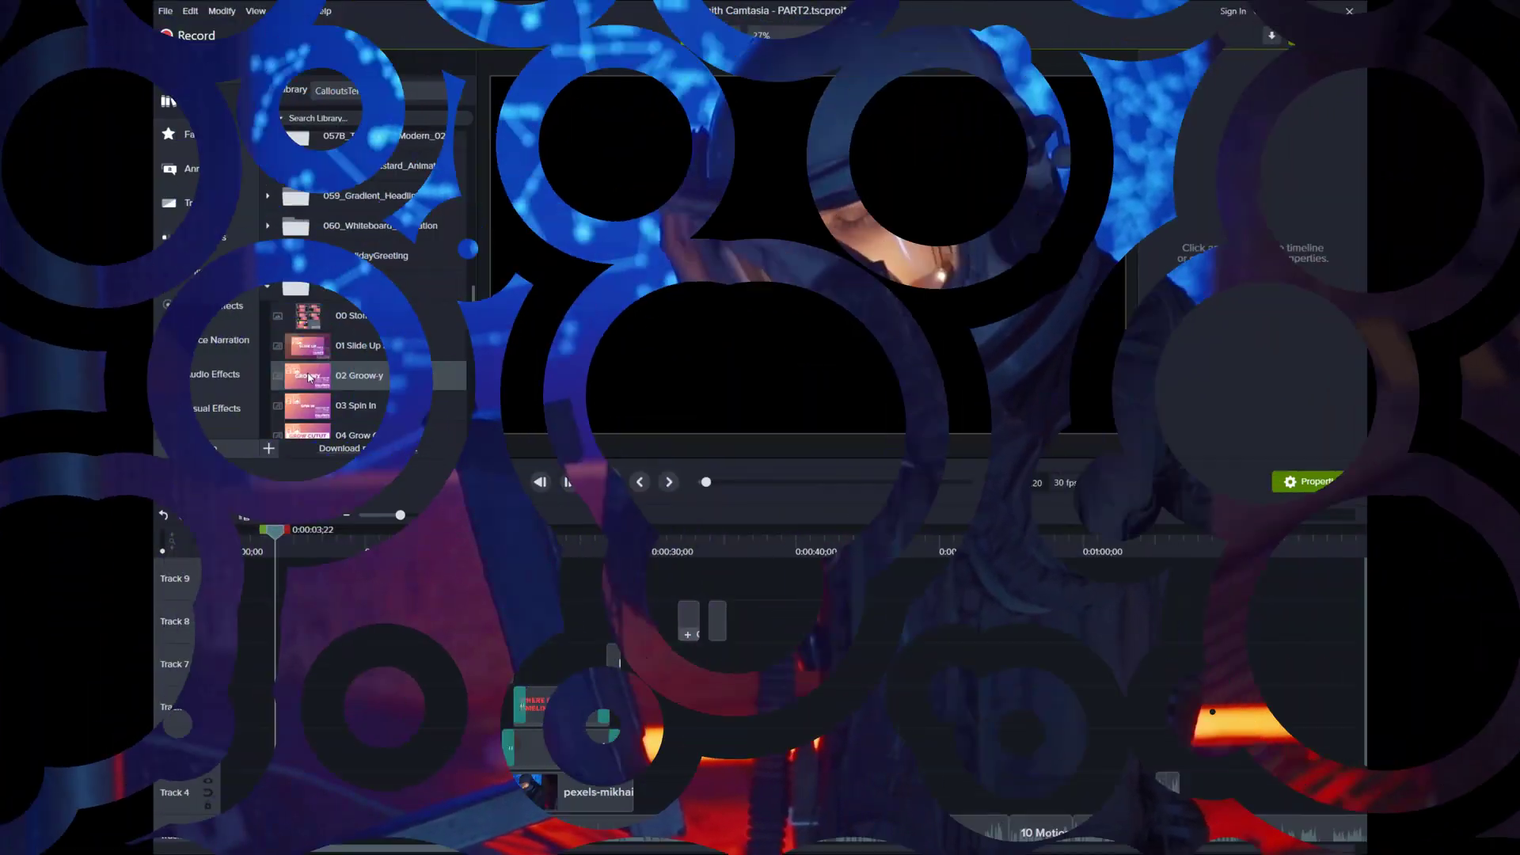
# Add the 02 Groow-y asset from the 062_Stomper library folder to Track 8 at 0:00:03;22 and open its group contents.
pyautogui.moveTo(308, 377); pyautogui.dragTo(282, 619)
pyautogui.click(447, 516)
pyautogui.click(447, 516)
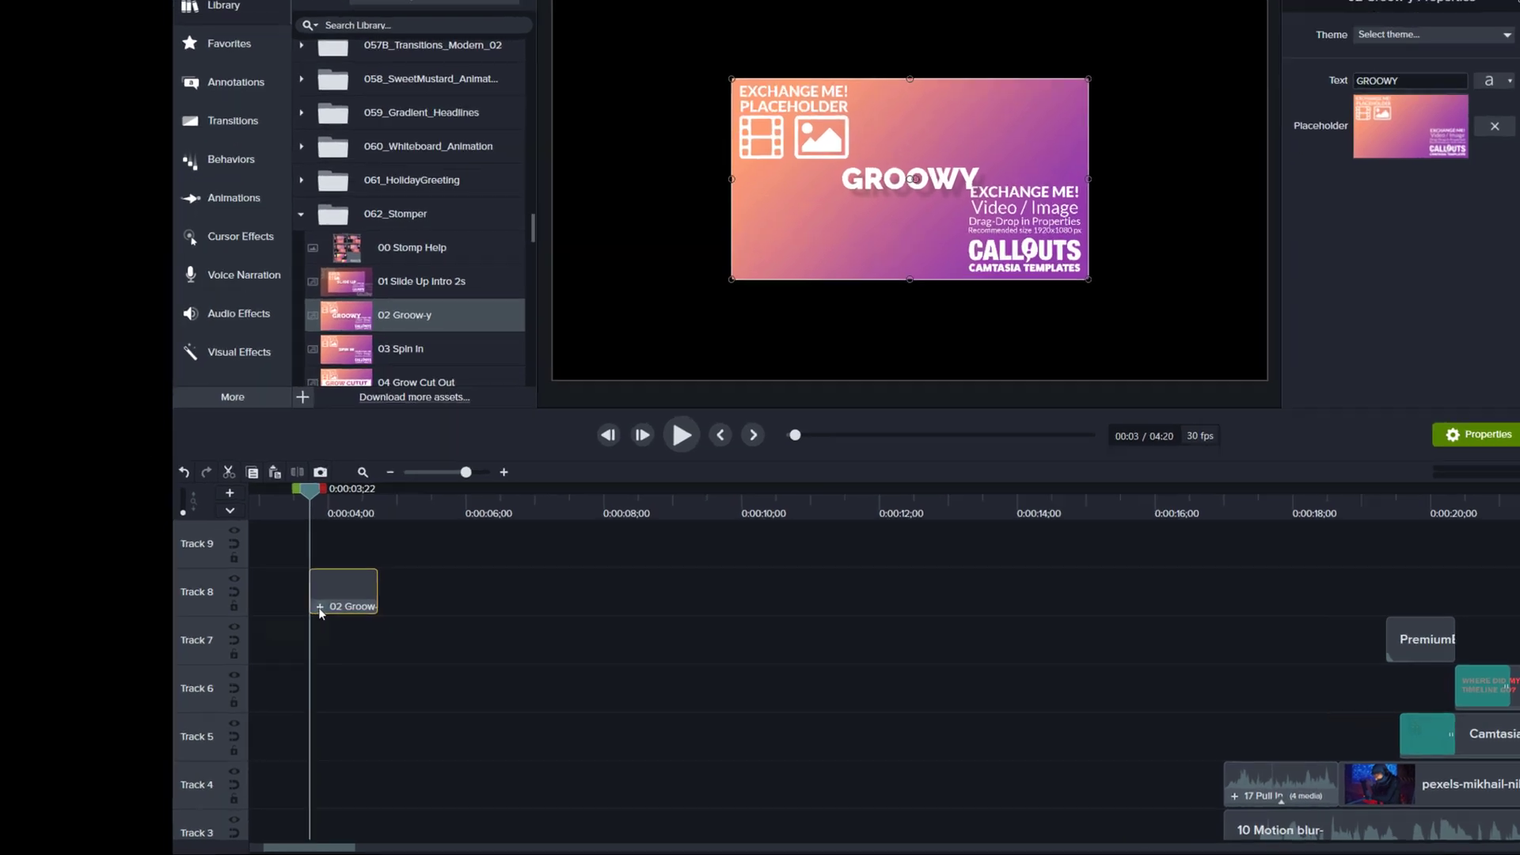
pyautogui.click(283, 634)
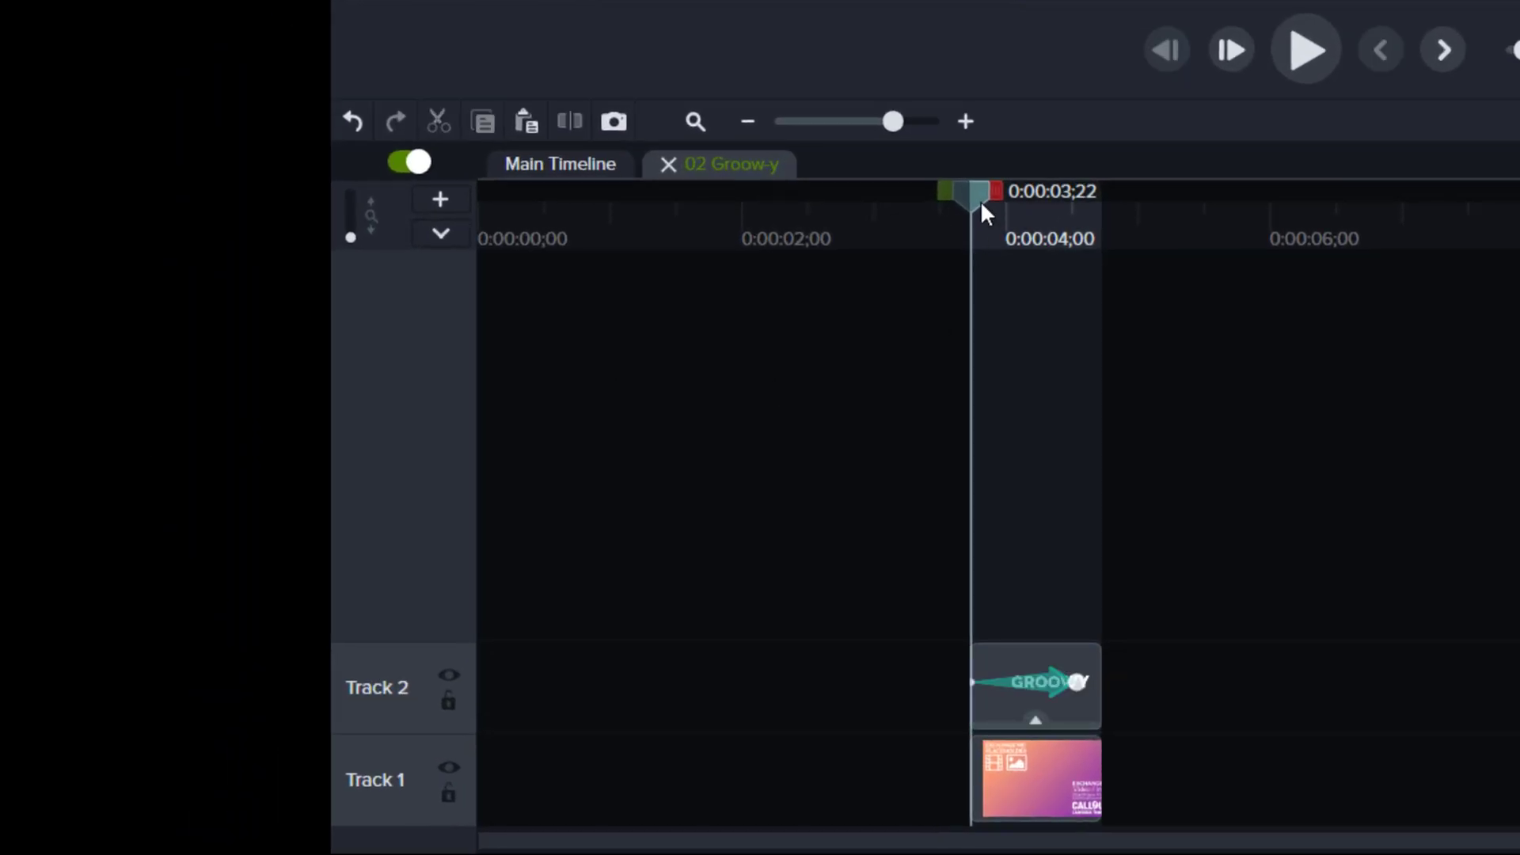
# Move the playhead to 0:00:04;02 inside the 02 Groow-y group and compare the group's timeline with the main timeline.
pyautogui.moveTo(982, 193); pyautogui.dragTo(1016, 212)
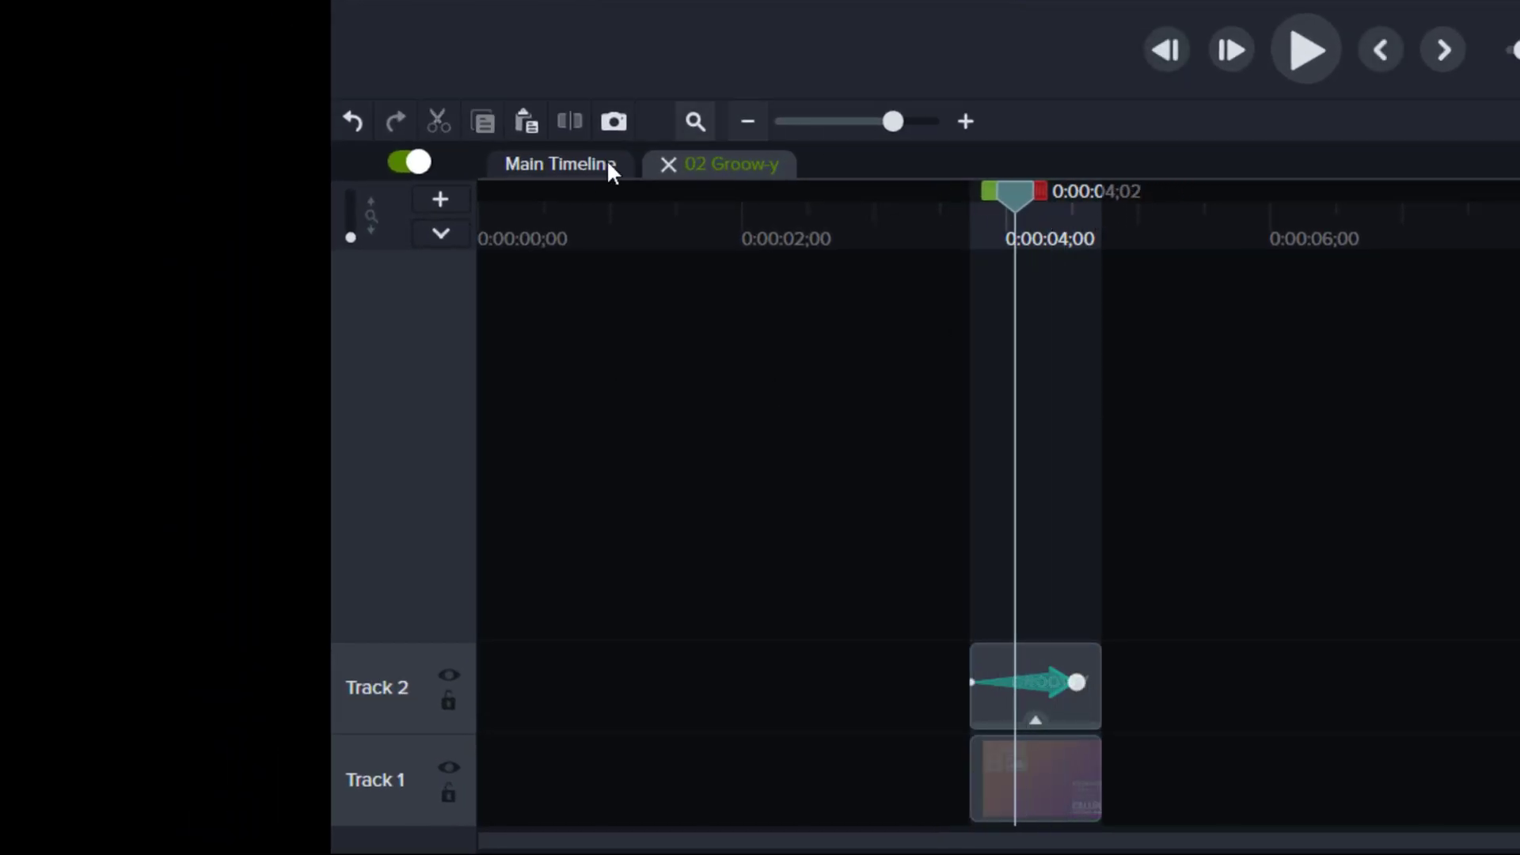
pyautogui.click(602, 168)
pyautogui.click(702, 163)
pyautogui.click(571, 166)
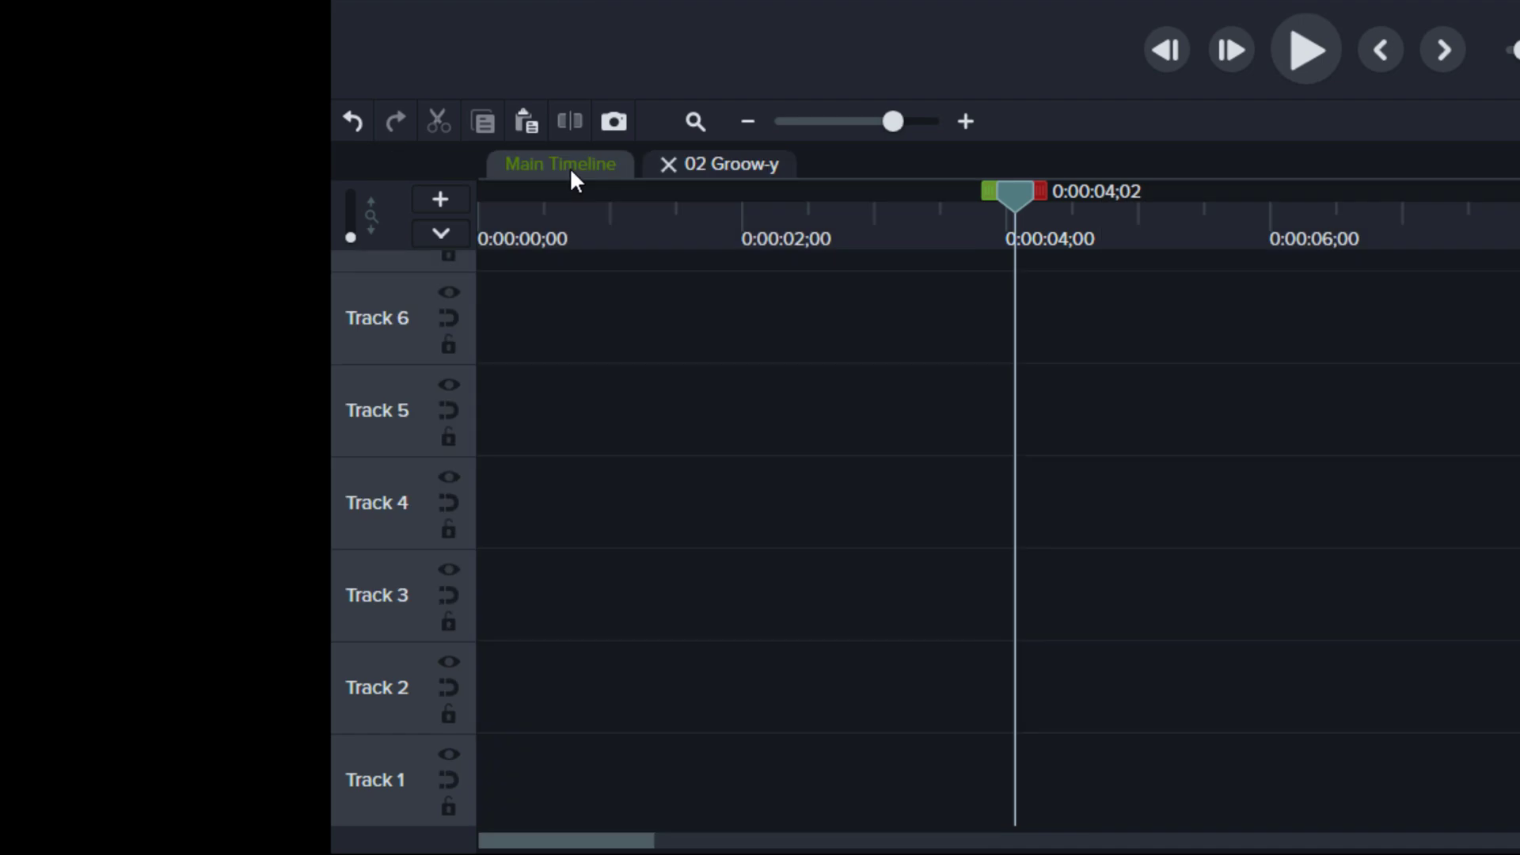
pyautogui.click(699, 166)
pyautogui.click(575, 171)
# Place the favourite user text callout on Track 9, overlapping the 02 Groow-y group on Track 8.
pyautogui.moveTo(978, 429); pyautogui.dragTo(940, 448)
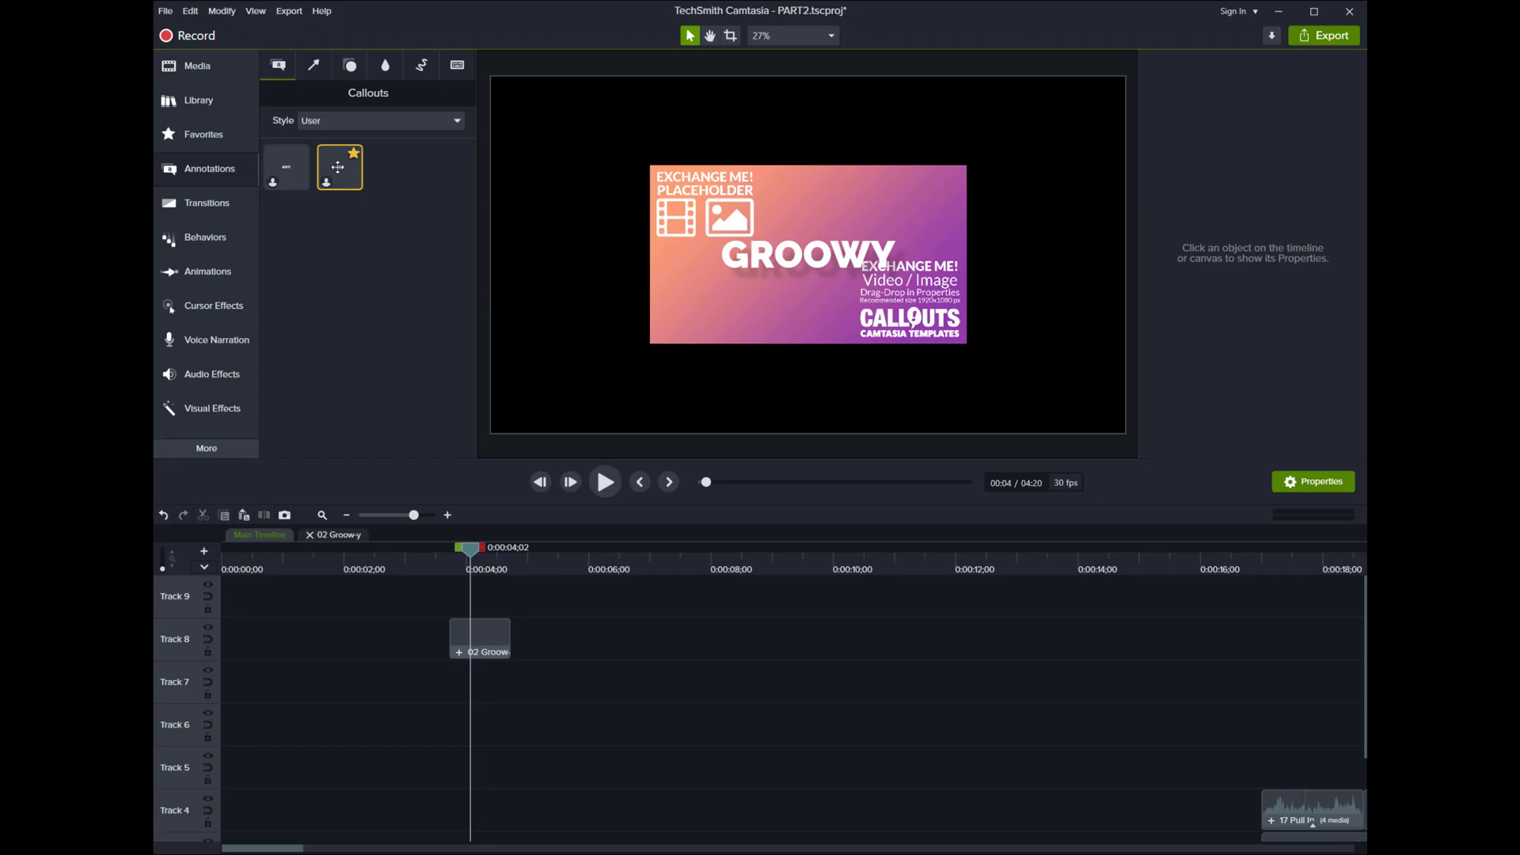
pyautogui.moveTo(339, 167); pyautogui.dragTo(299, 605)
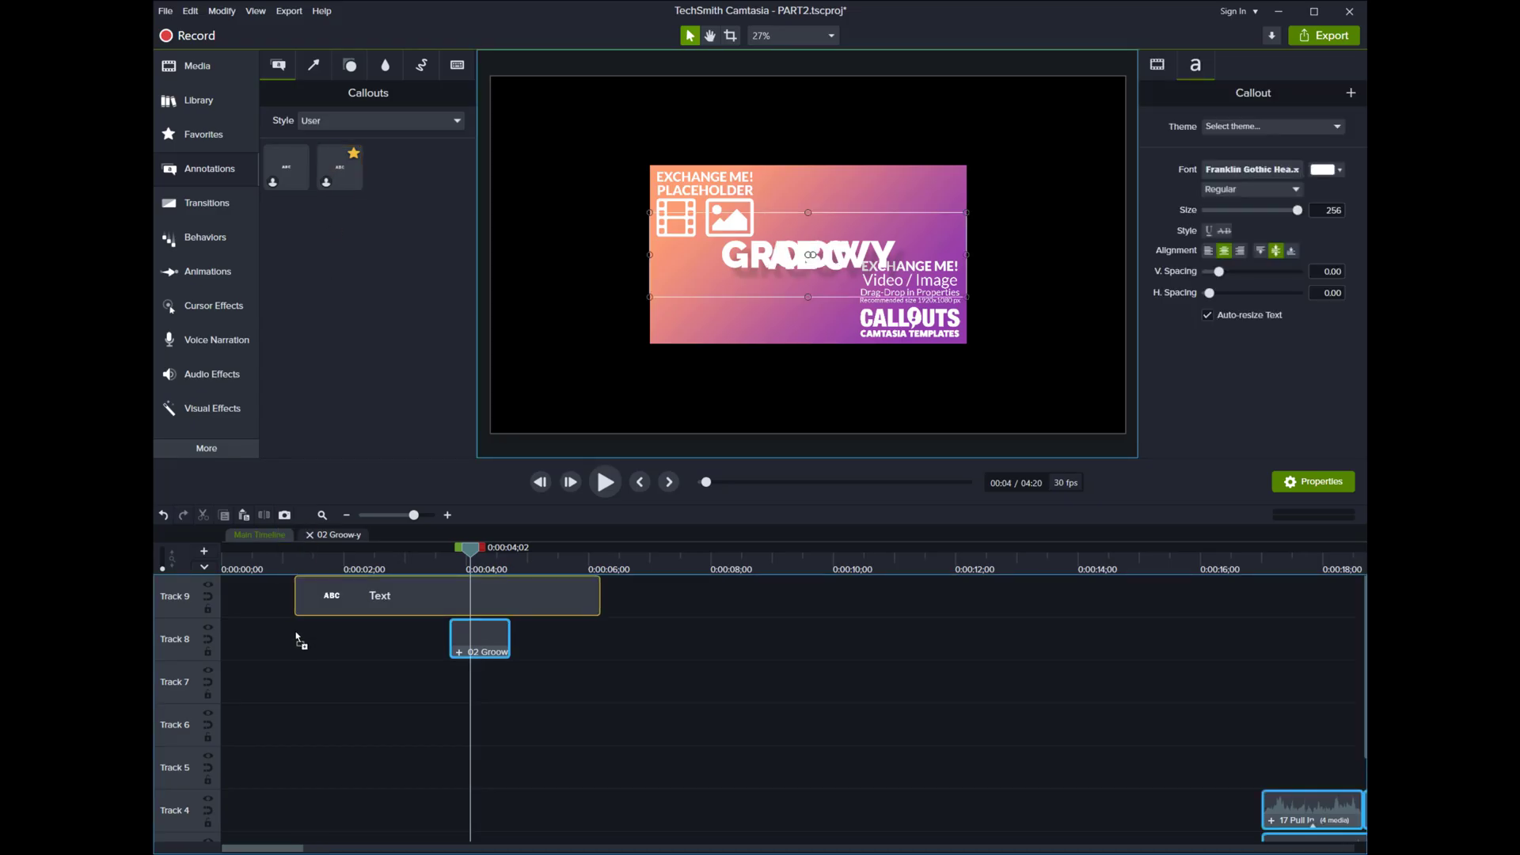
pyautogui.click(488, 643)
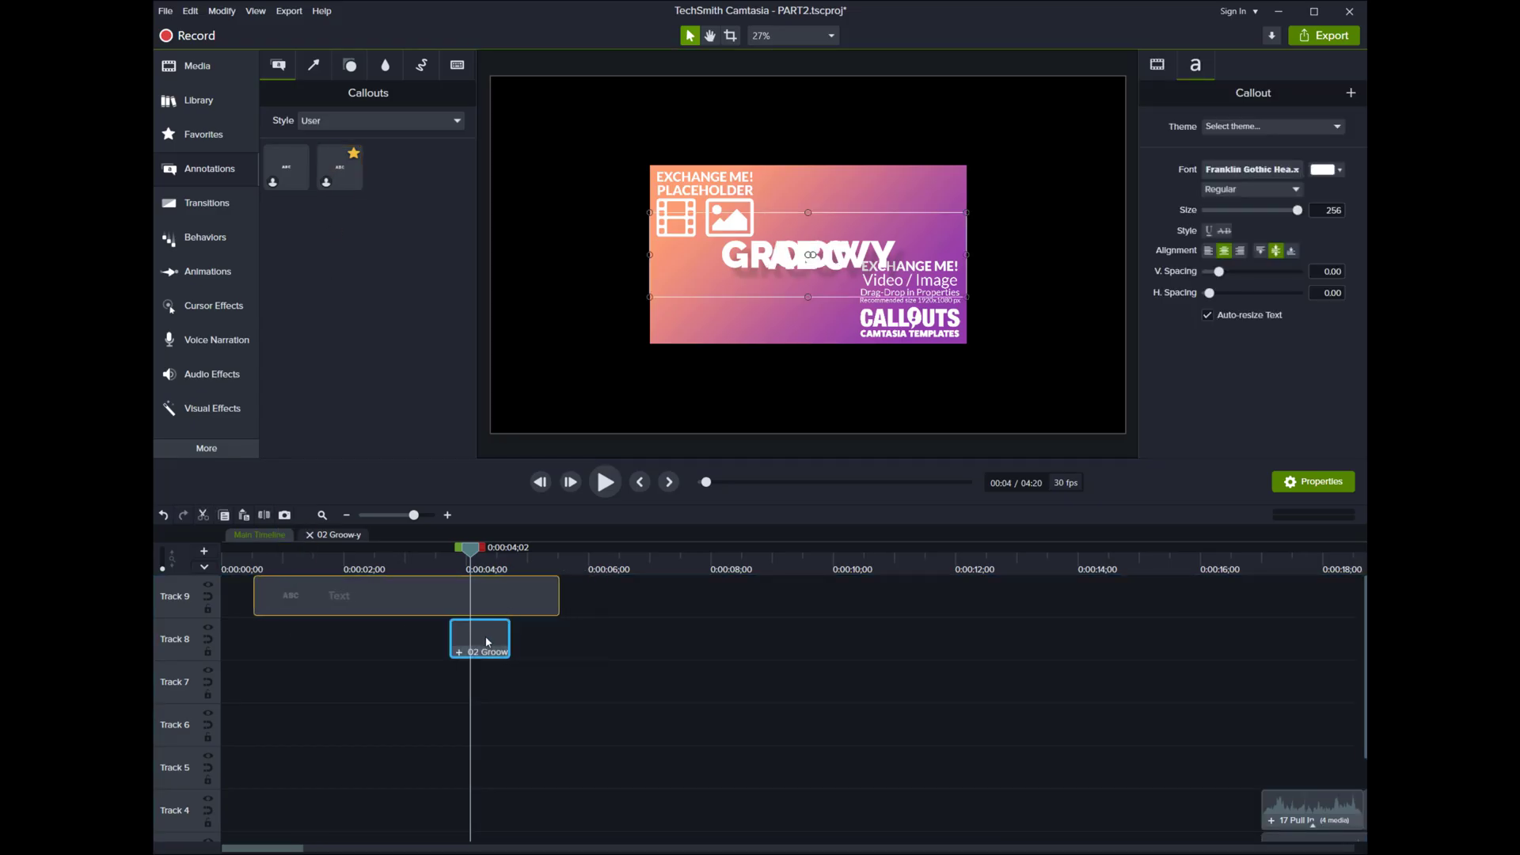
pyautogui.click(431, 648)
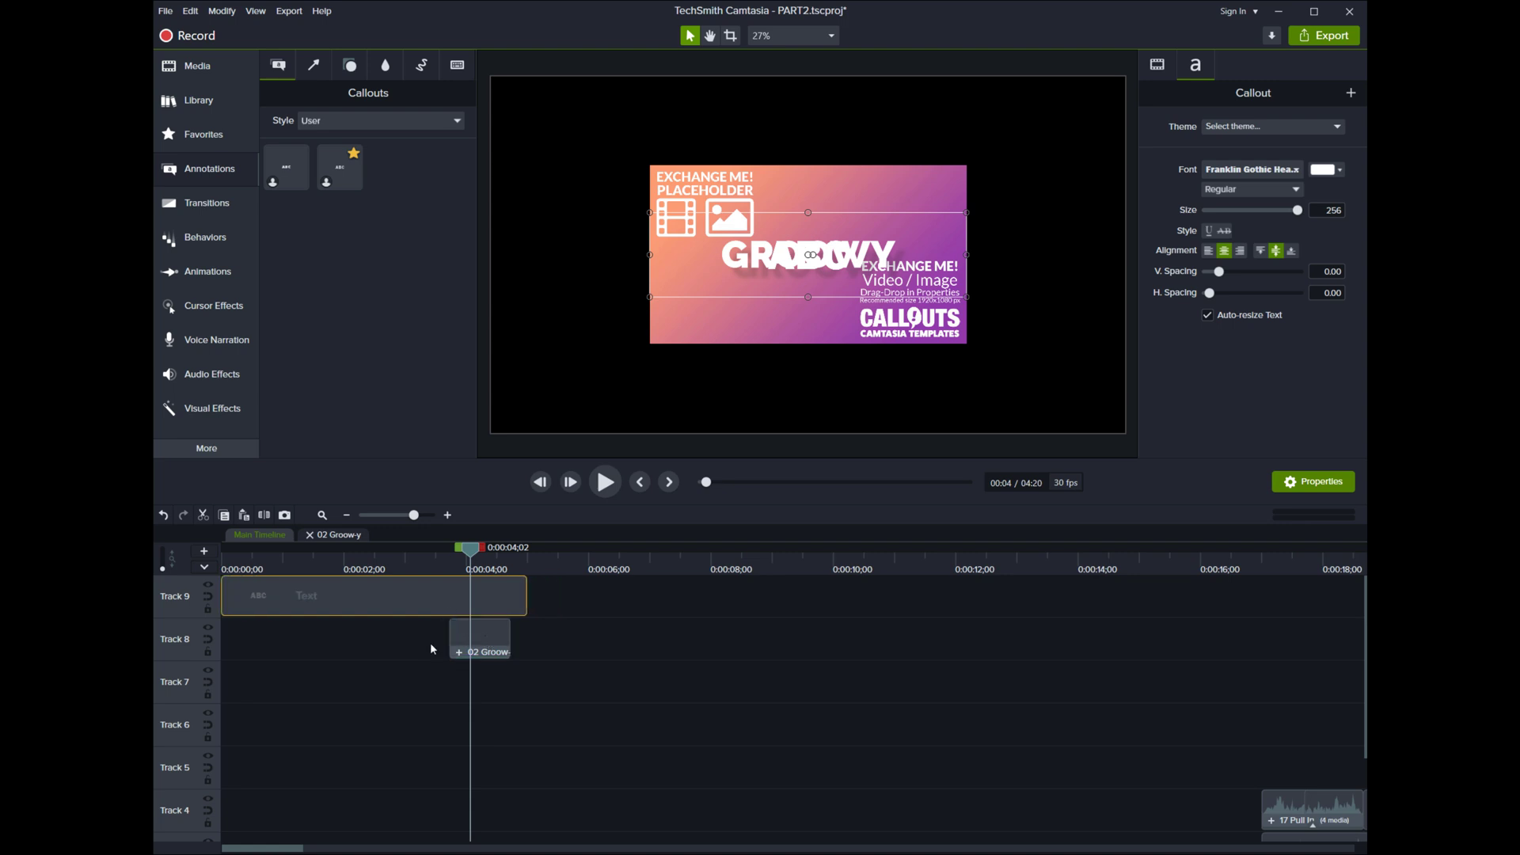
pyautogui.moveTo(465, 635); pyautogui.dragTo(492, 679)
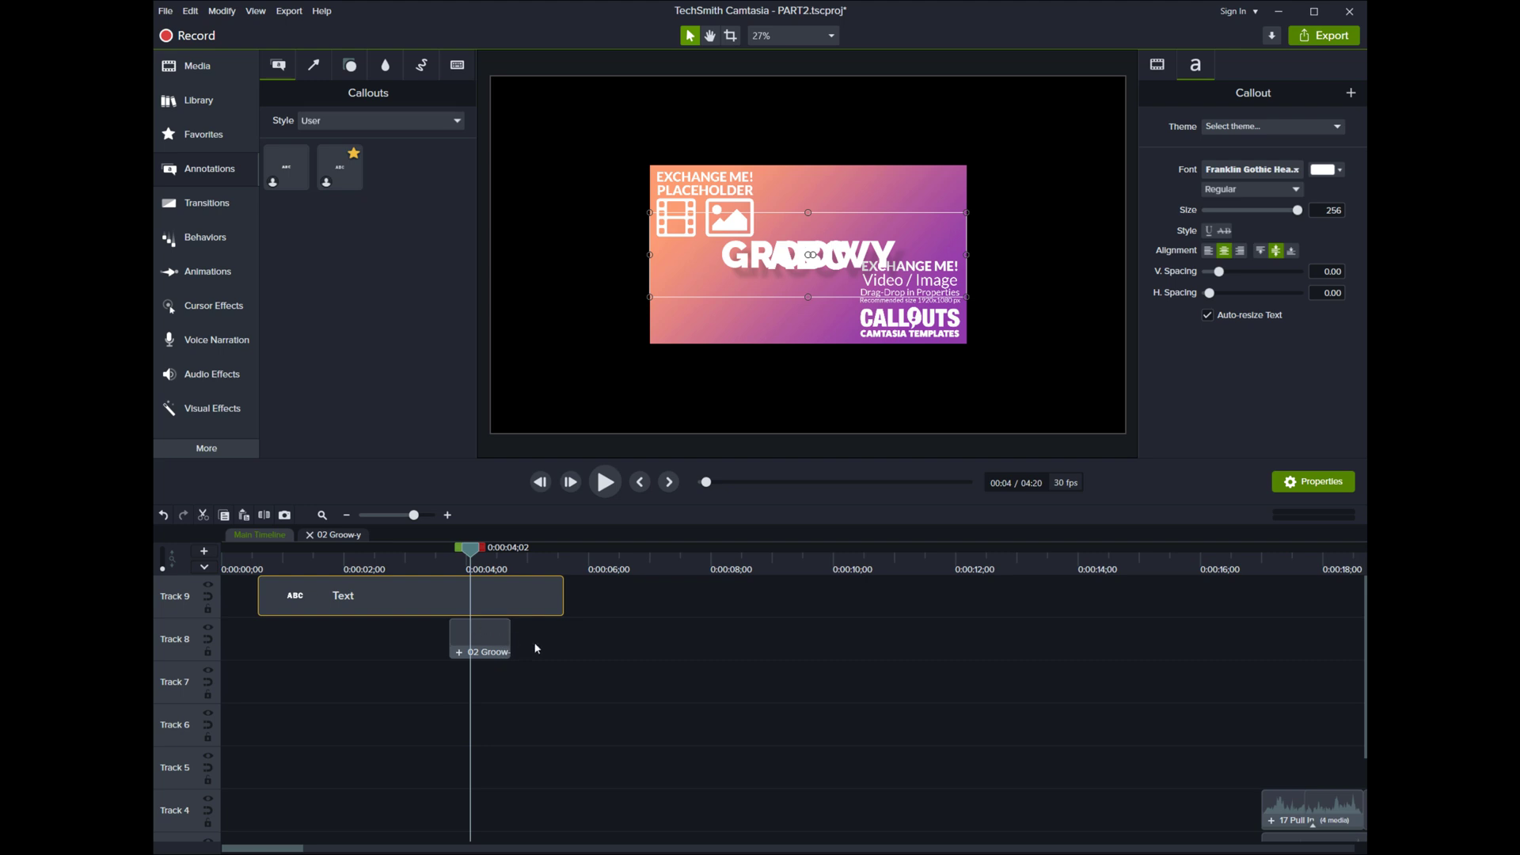
# Check the 02 Groow-y group's contents again, return to the main timeline, and select the text callout on Track 9.
pyautogui.click(333, 536)
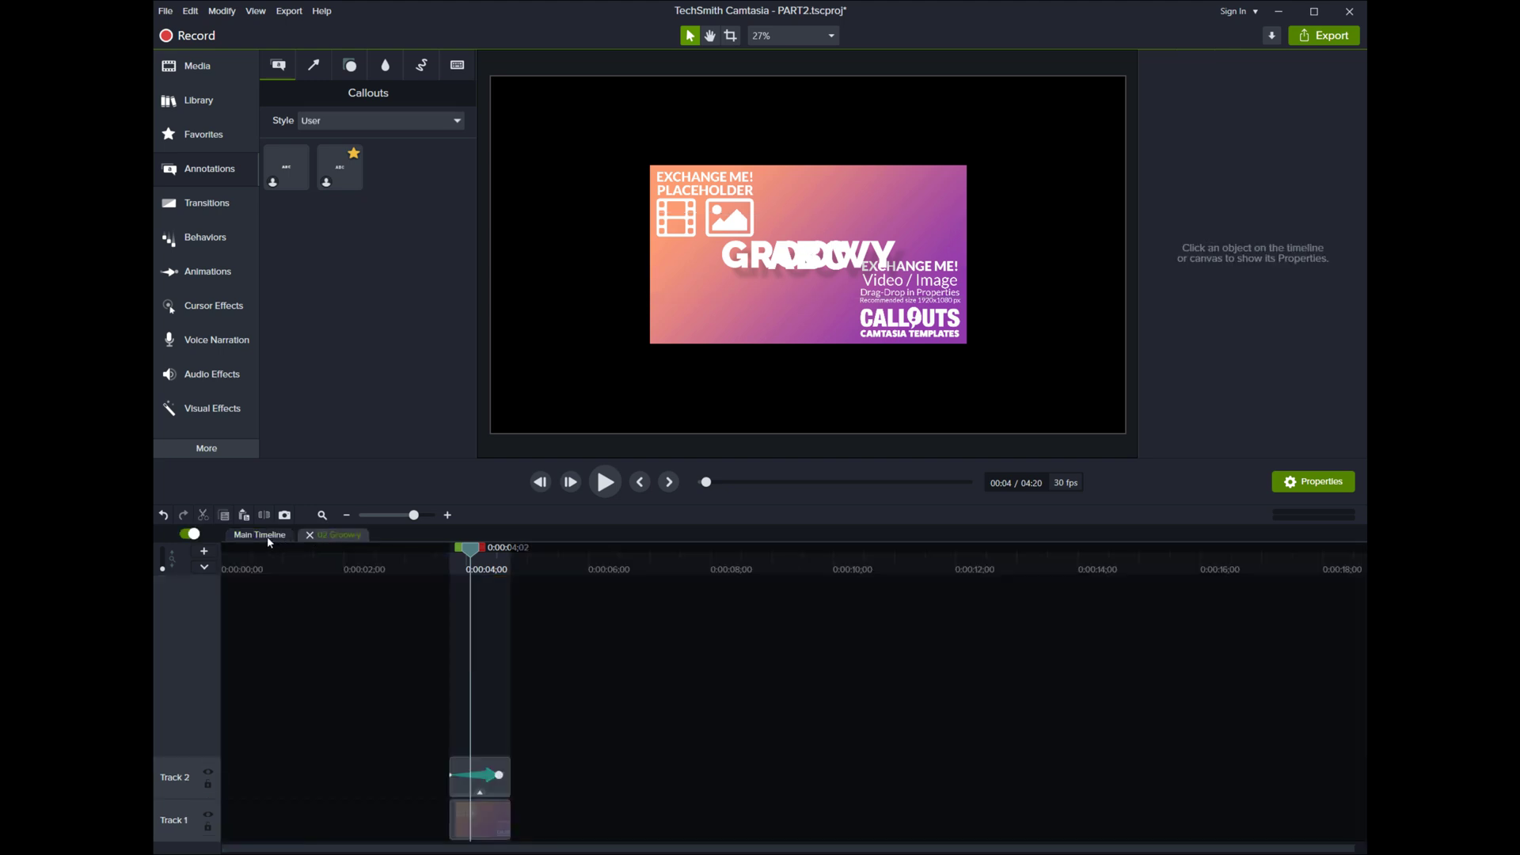
pyautogui.click(266, 536)
pyautogui.scroll(2, 563, 701)
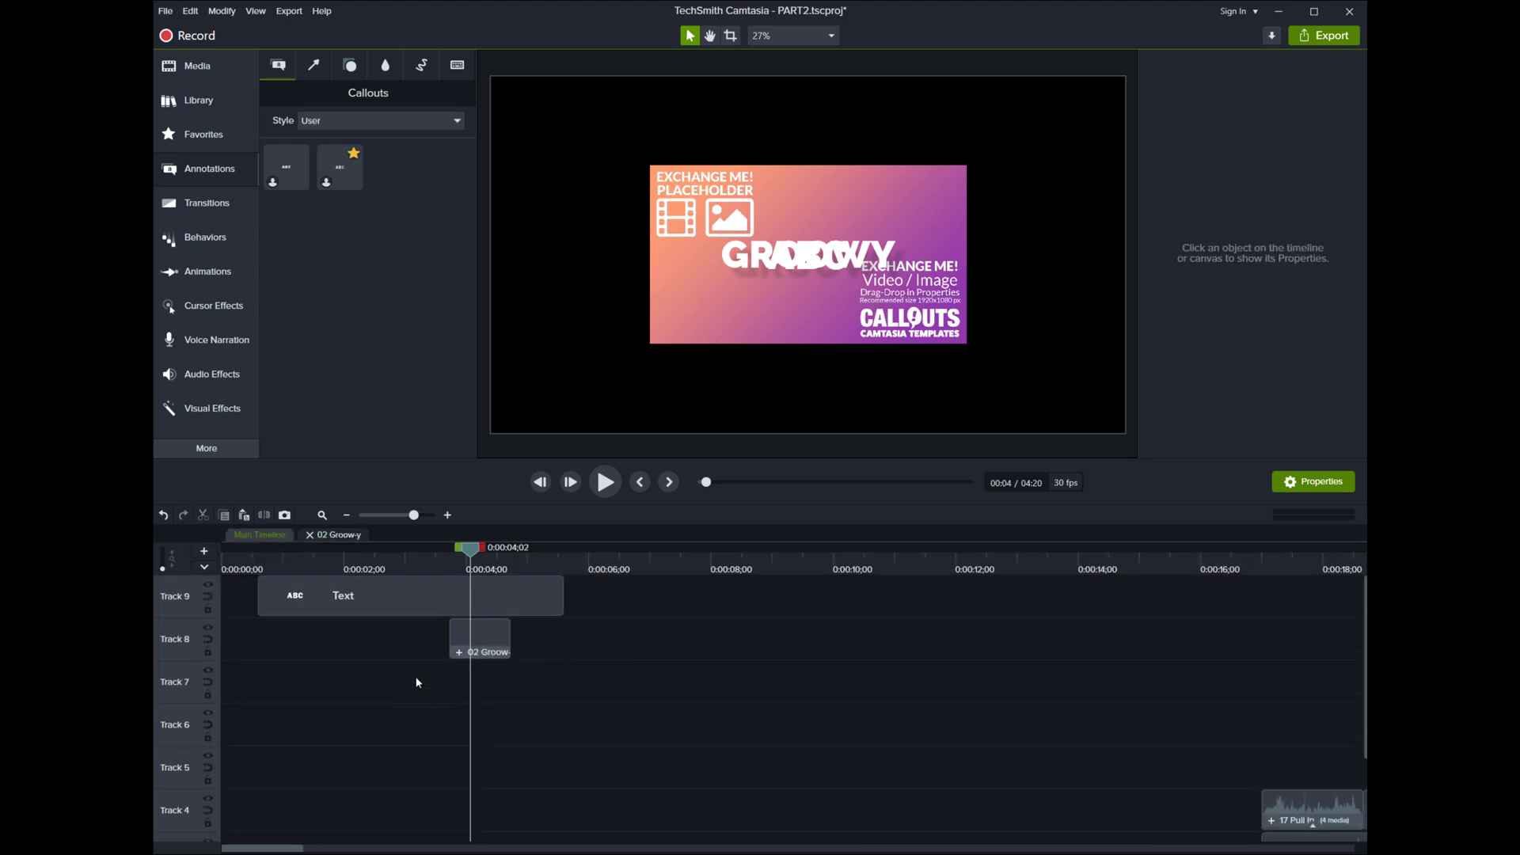
pyautogui.click(387, 589)
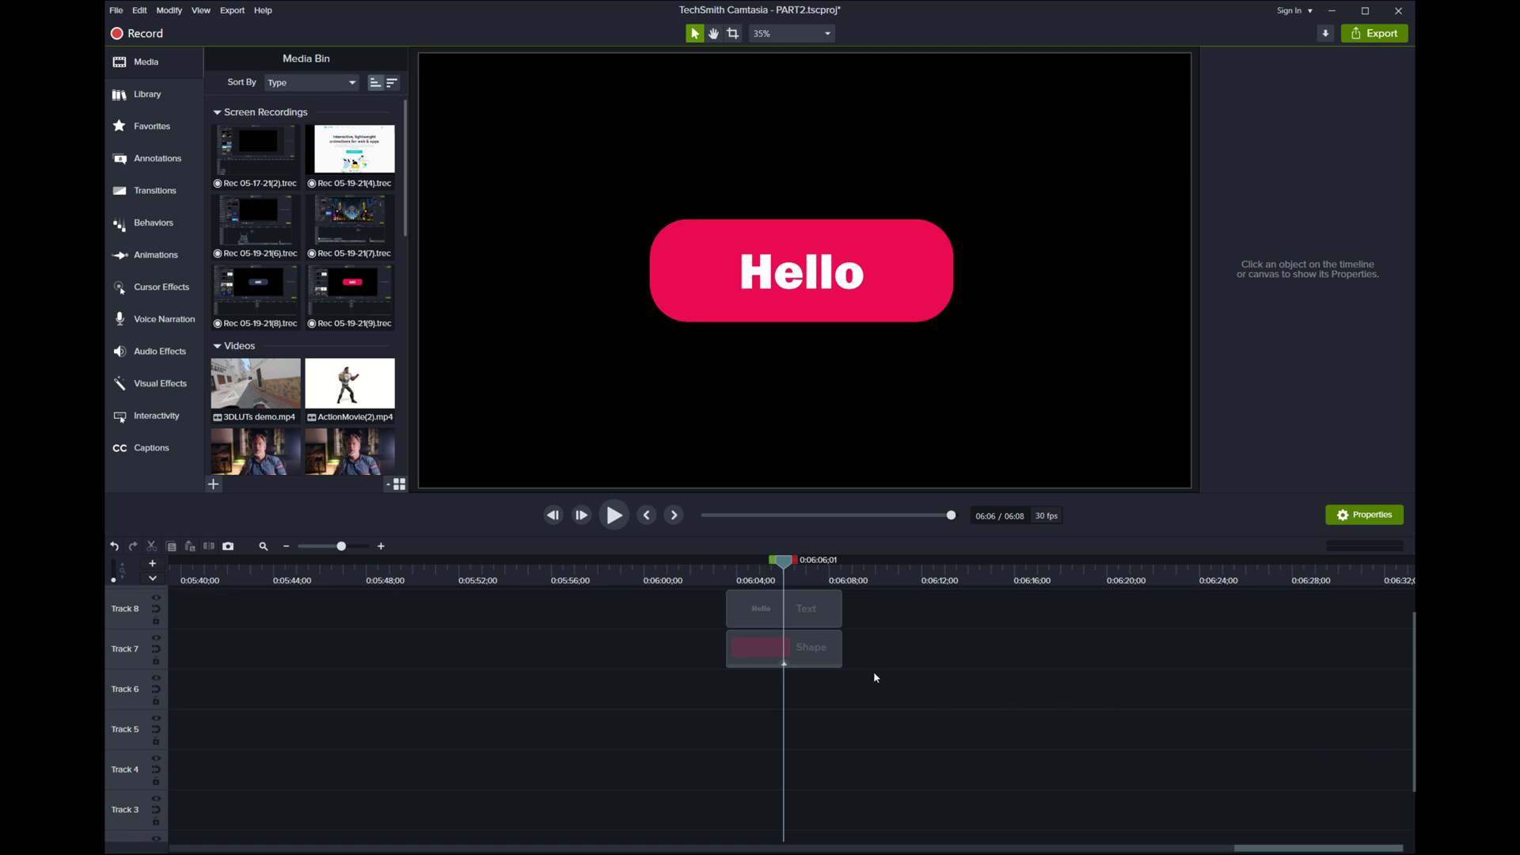
# Group the Hello text on Track 8 with the pink rectangle shape on Track 7.
pyautogui.click(814, 623)
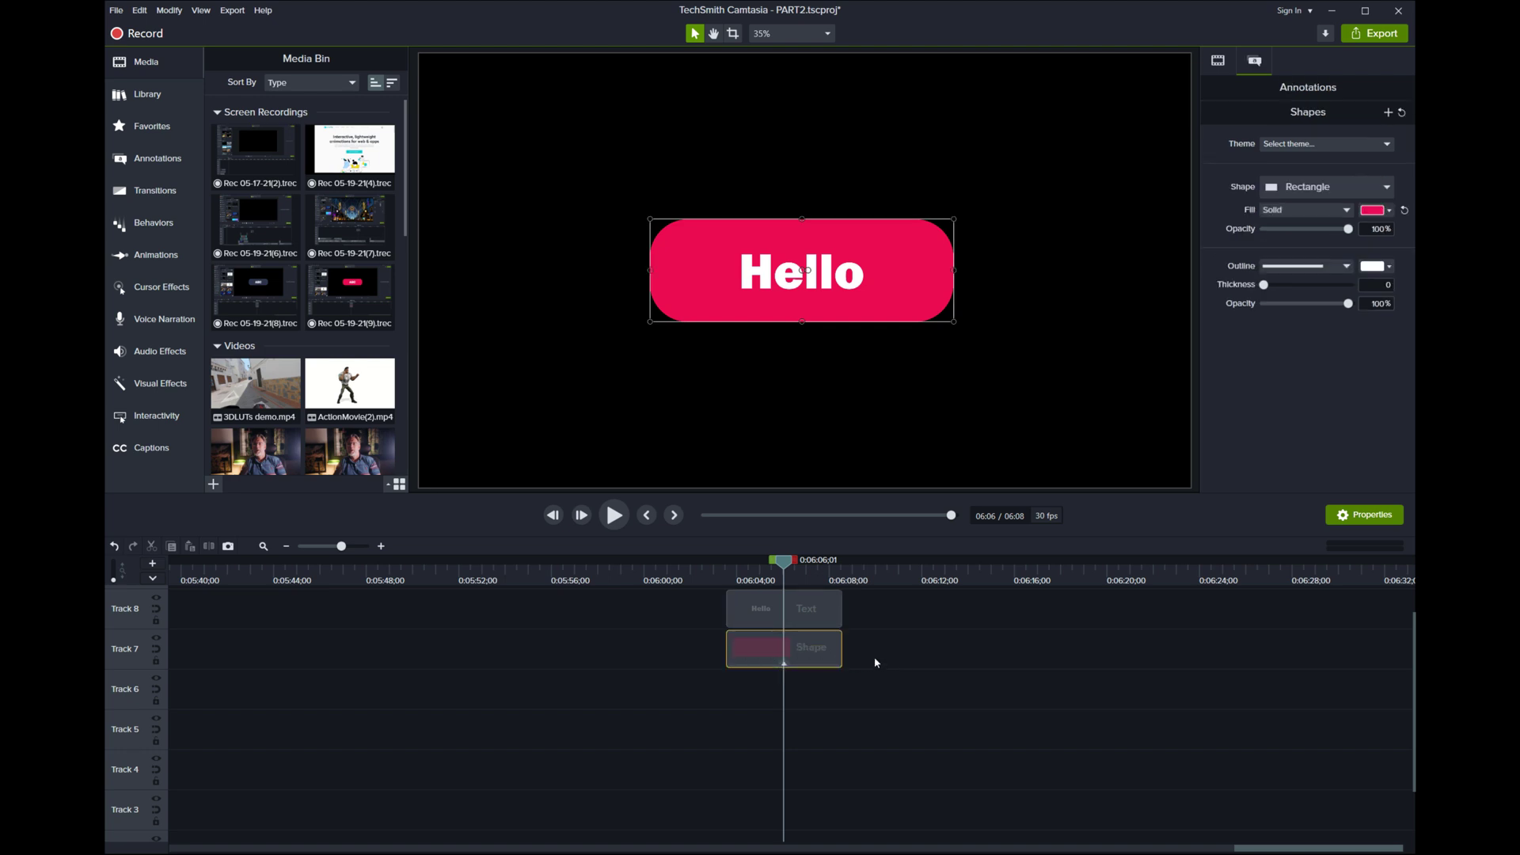
pyautogui.moveTo(866, 652); pyautogui.dragTo(819, 618)
pyautogui.rightClick(819, 618)
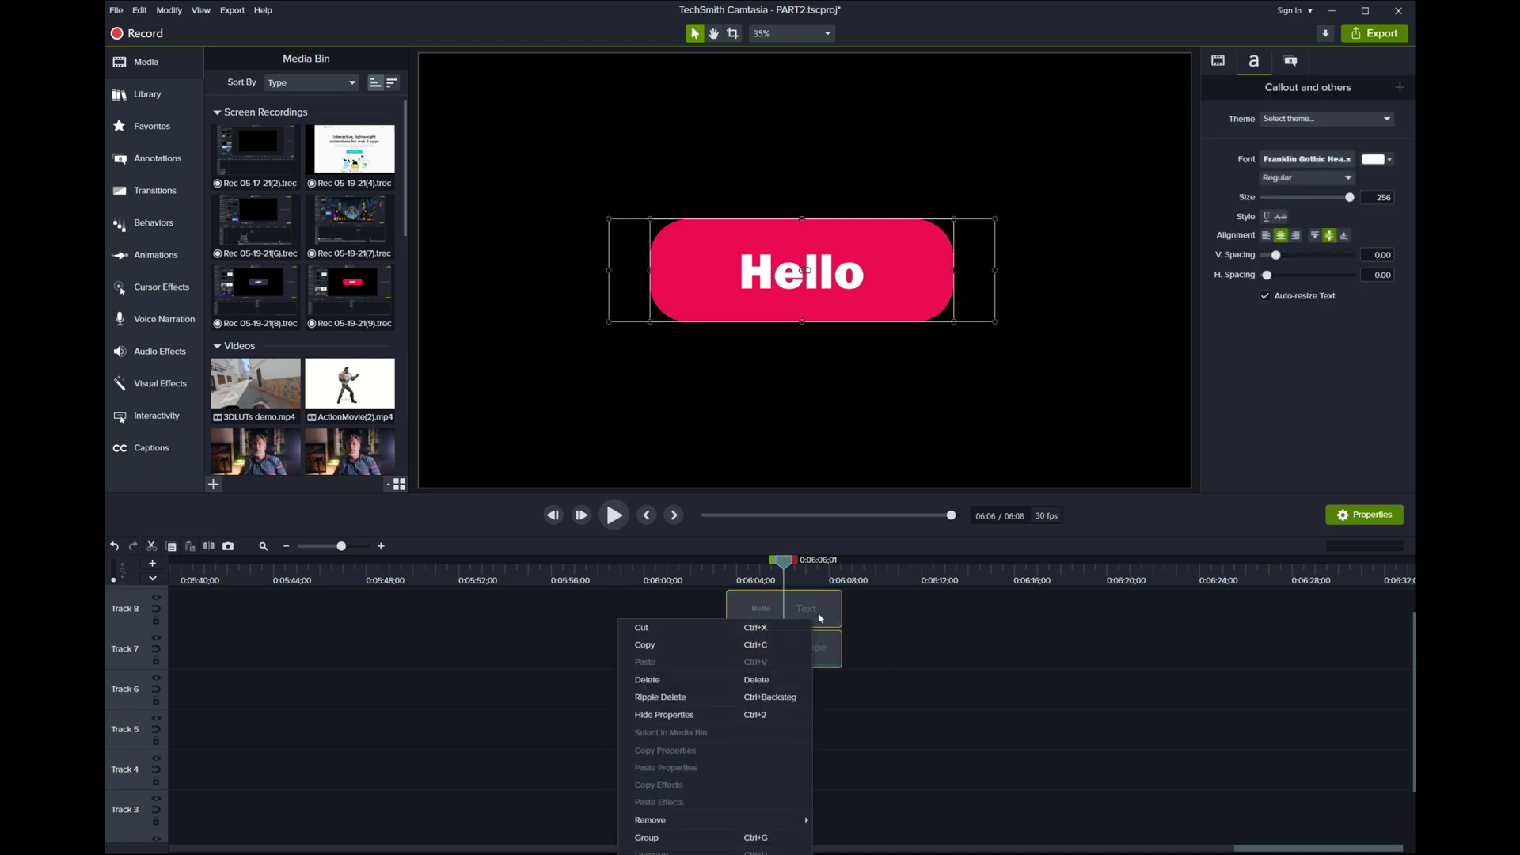
pyautogui.click(649, 837)
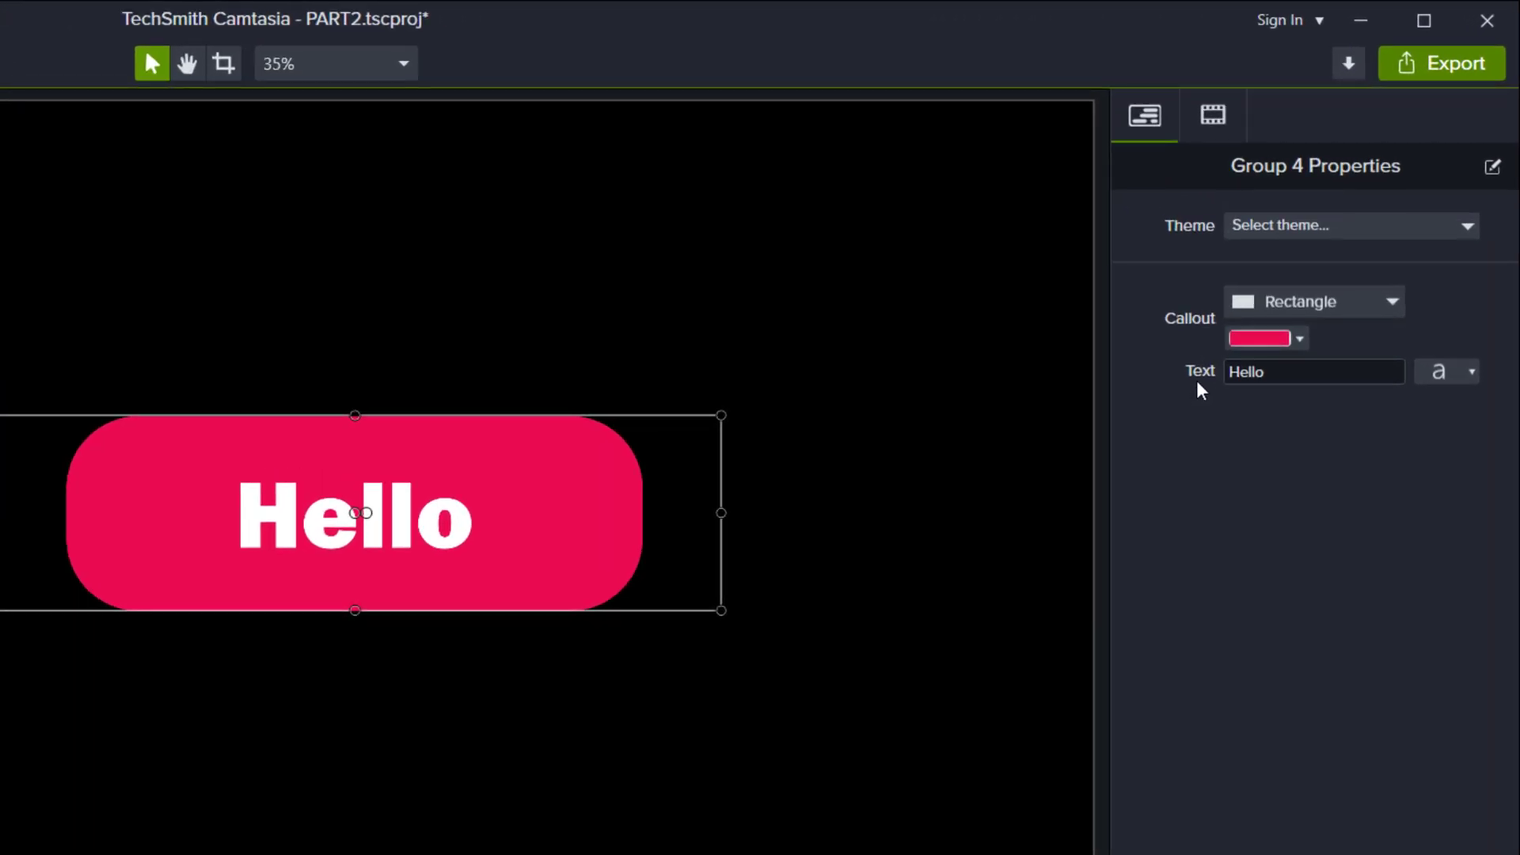
# Change the group's text to "yes" and its callout fill to the saved magenta-purple colour.
pyautogui.doubleClick(1274, 373)
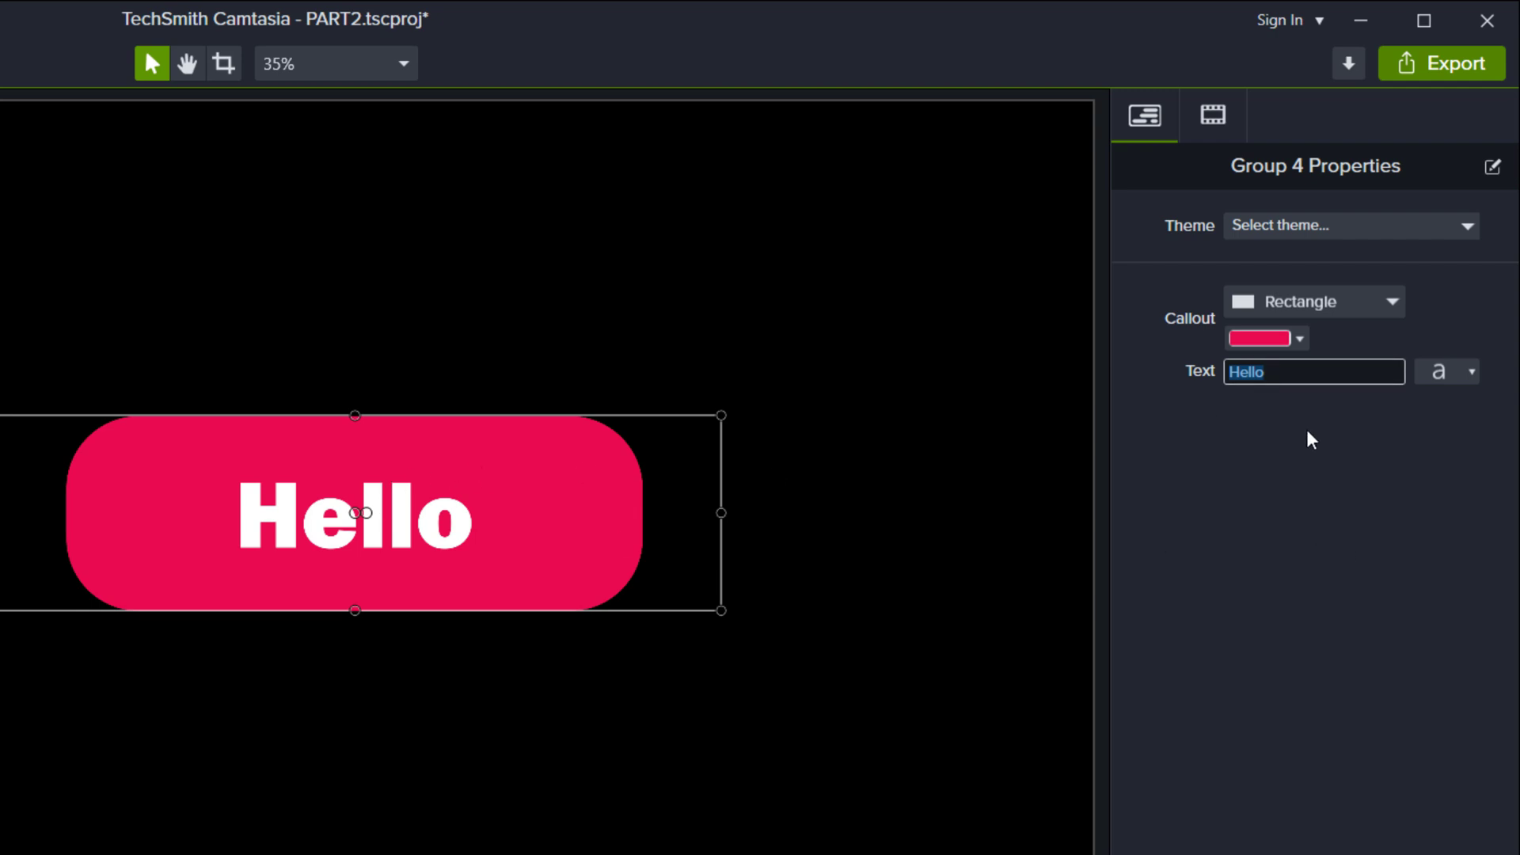
pyautogui.write('yes')
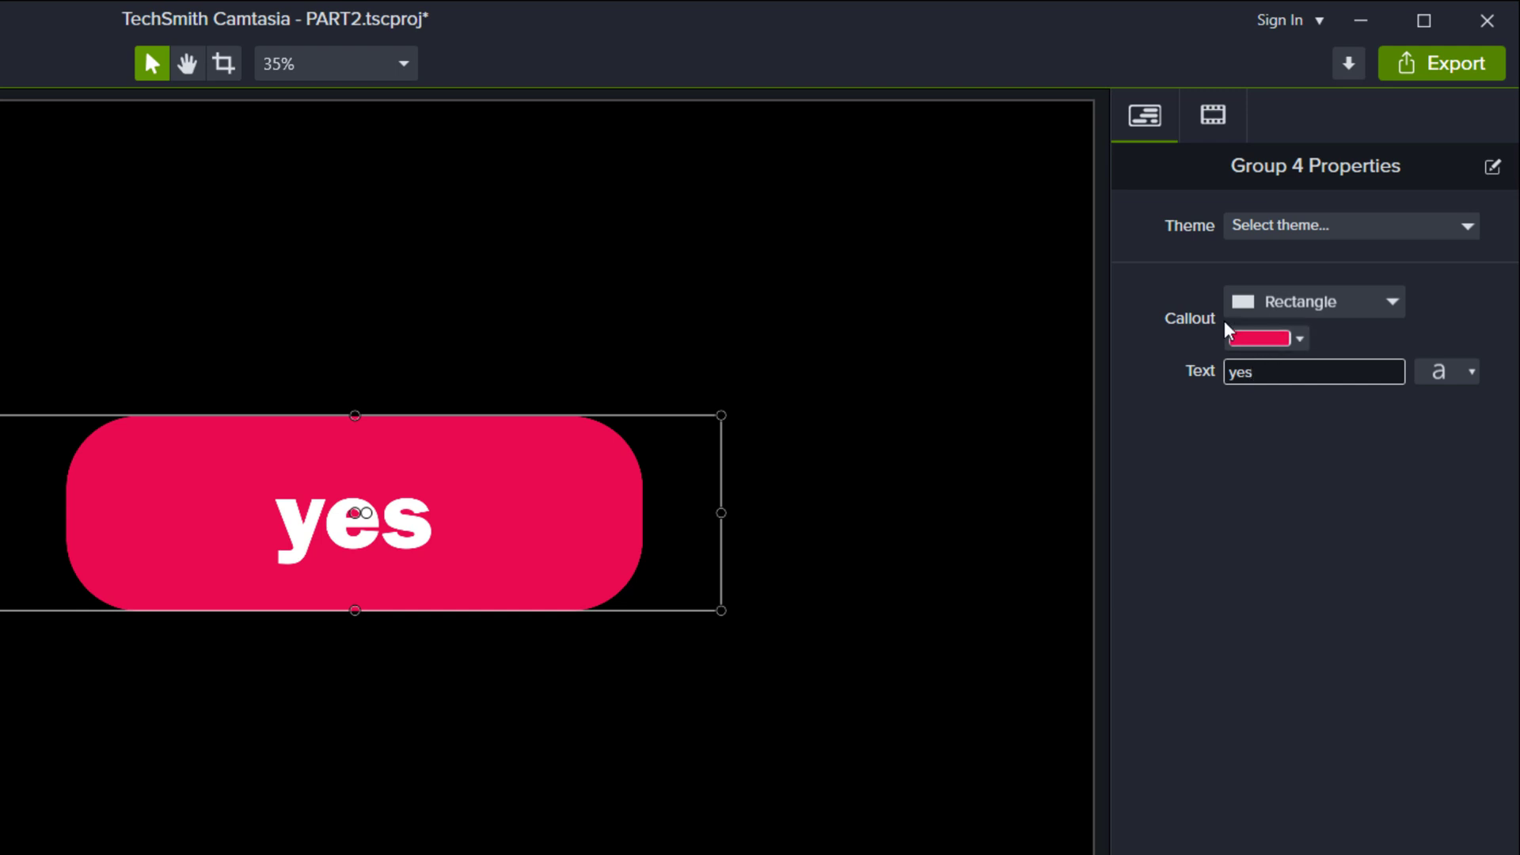
pyautogui.click(1275, 342)
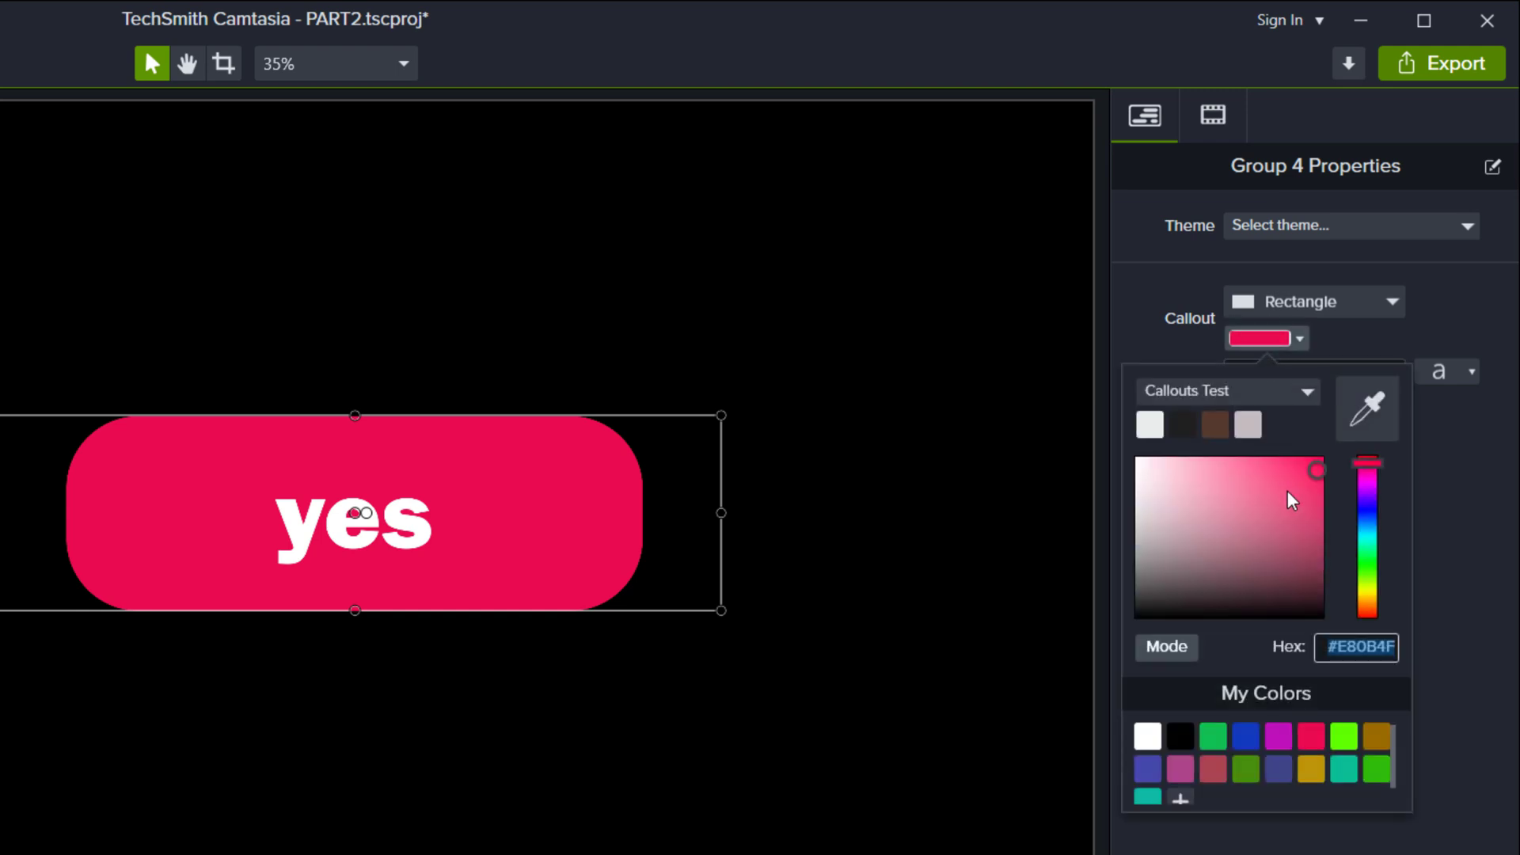
pyautogui.click(1276, 735)
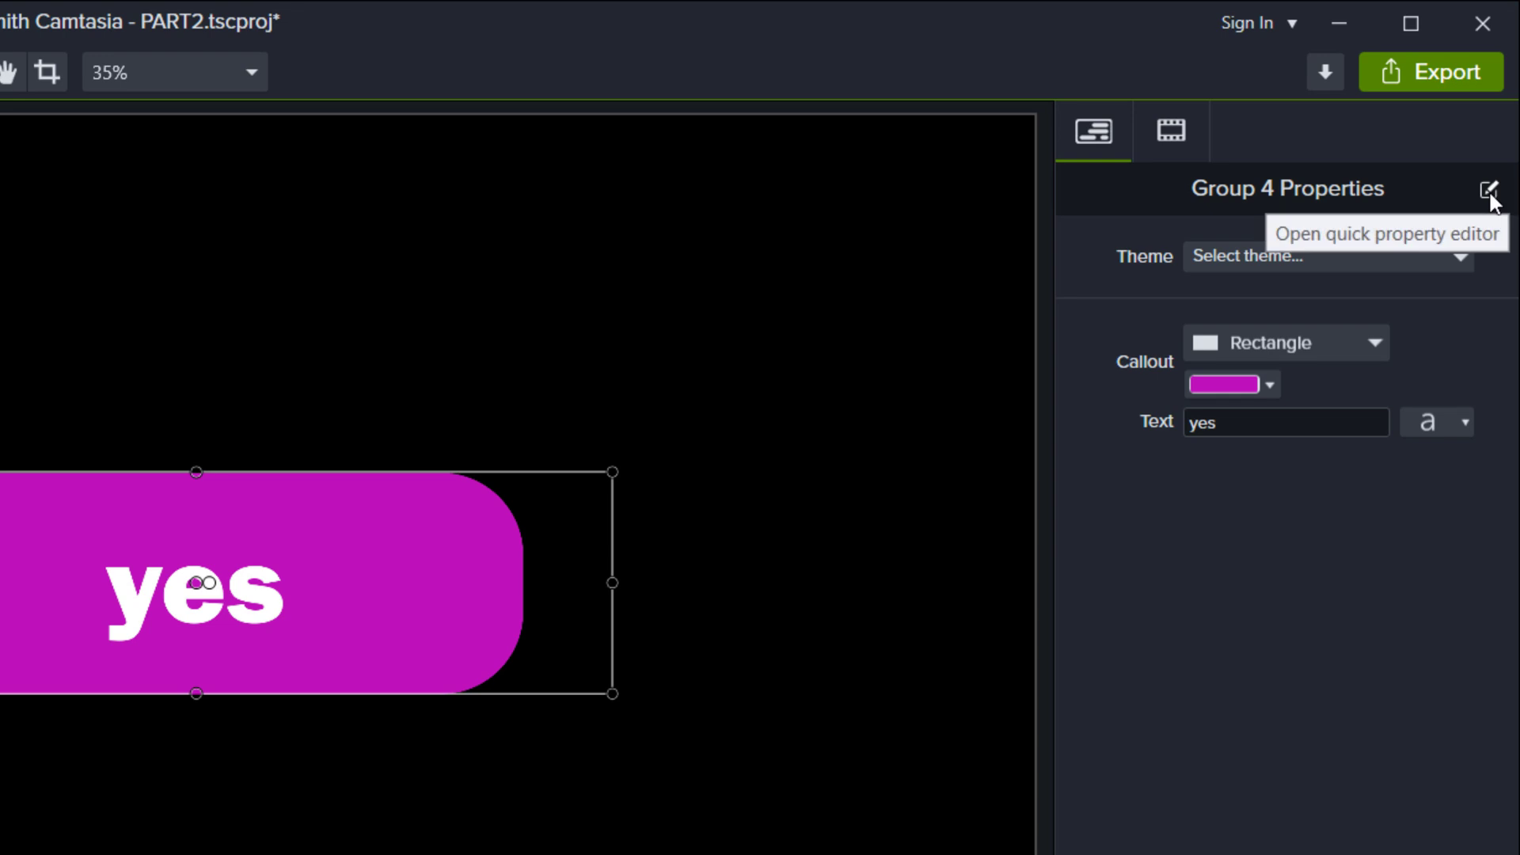
# In the group's Quick Property Editor, put Text above Callout, remove Callout from the visible properties, save, and reselect the group.
pyautogui.click(1489, 190)
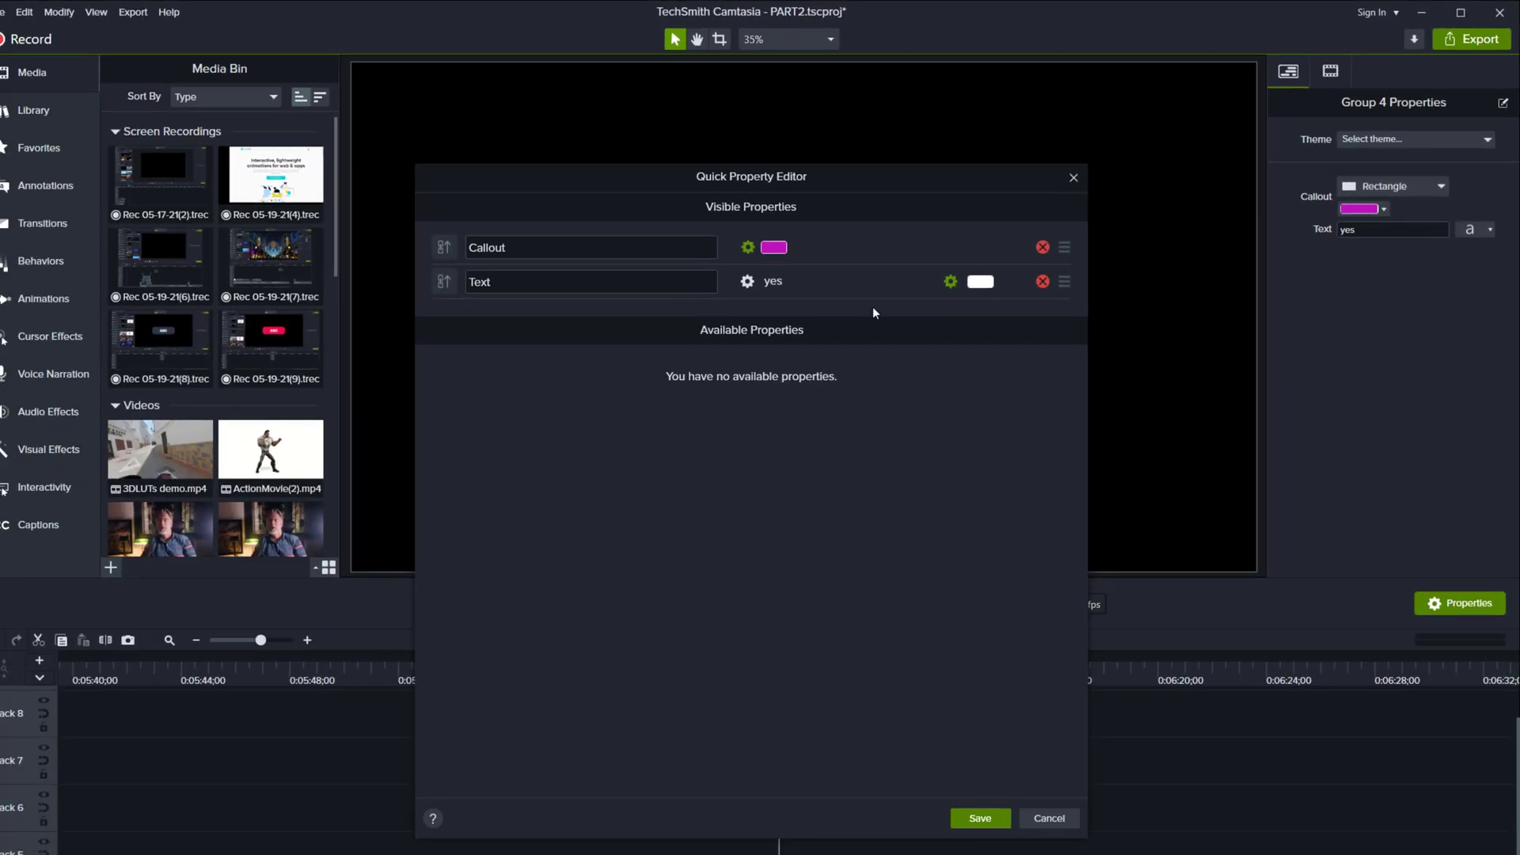
pyautogui.moveTo(1064, 282); pyautogui.dragTo(1063, 249)
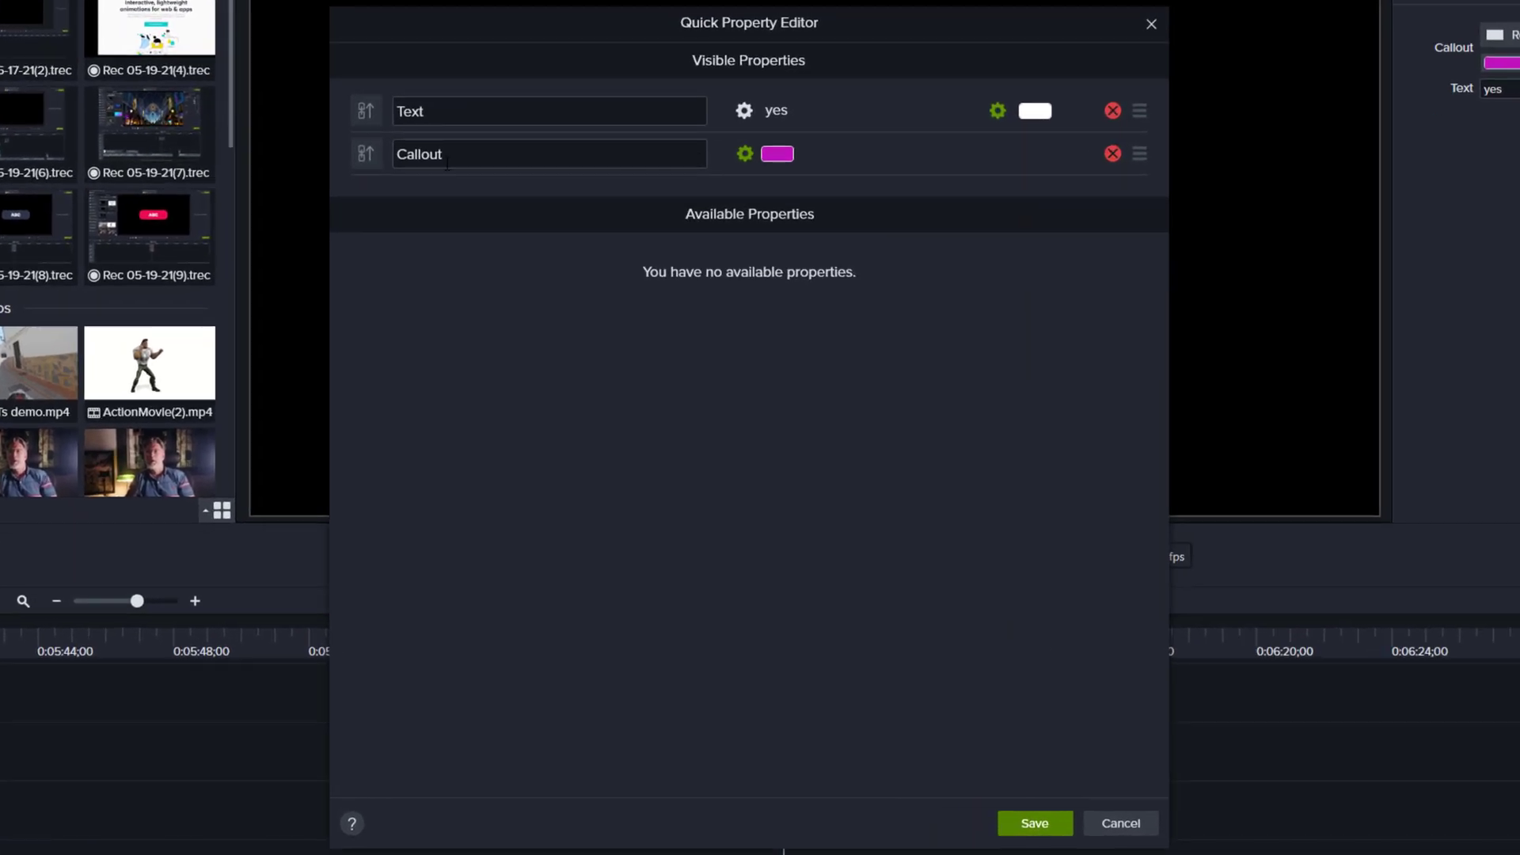
pyautogui.click(1112, 154)
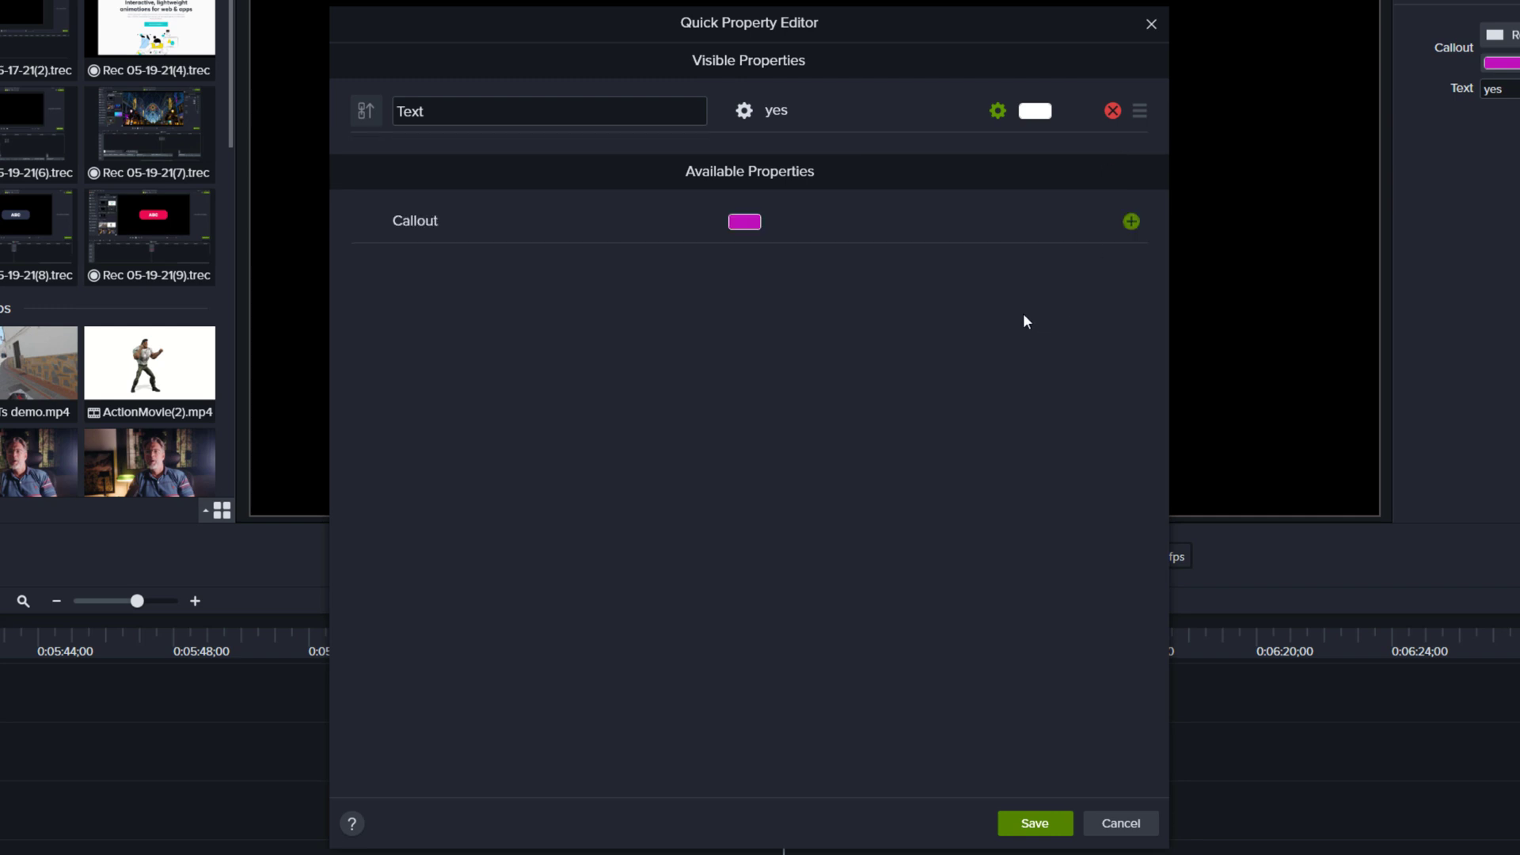
pyautogui.click(1036, 824)
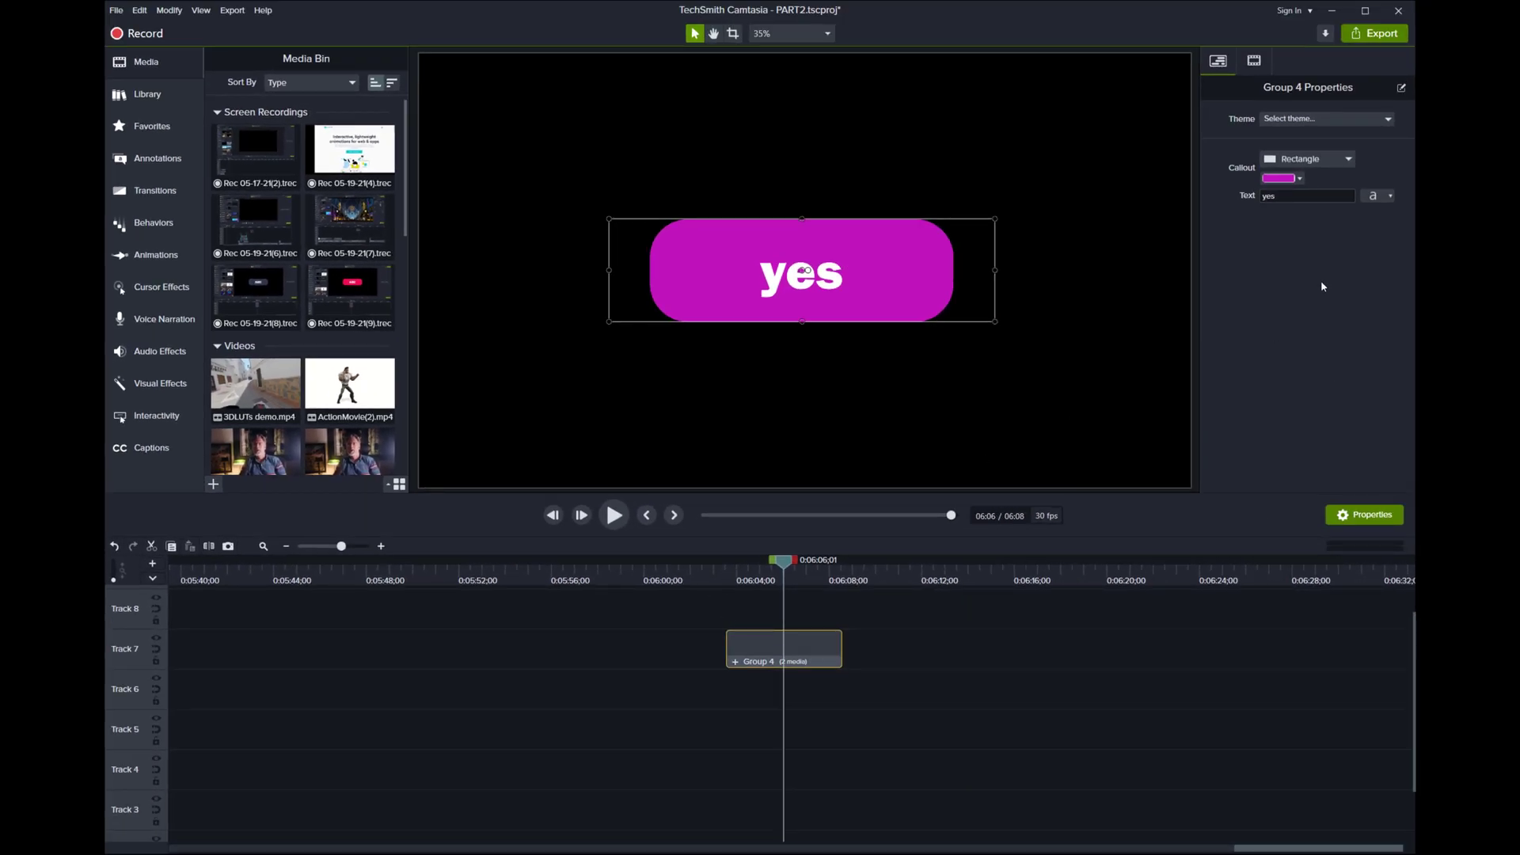
pyautogui.click(1099, 653)
pyautogui.click(791, 645)
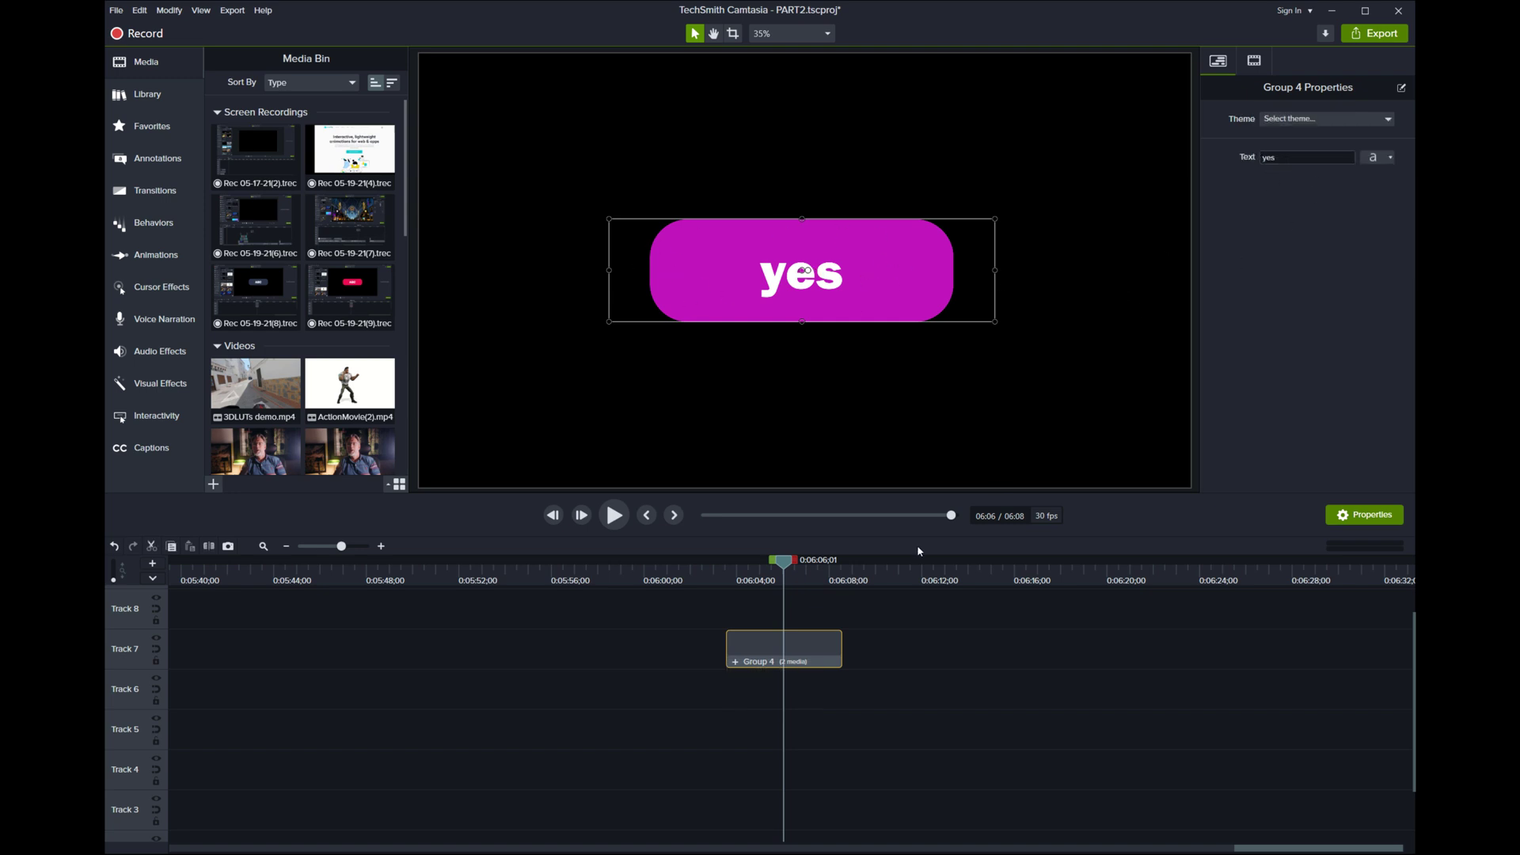
# Inspect the fill colour of the shape inside Group 4, return to the main timeline, and move the playhead to 0:06:05;21.
pyautogui.click(735, 663)
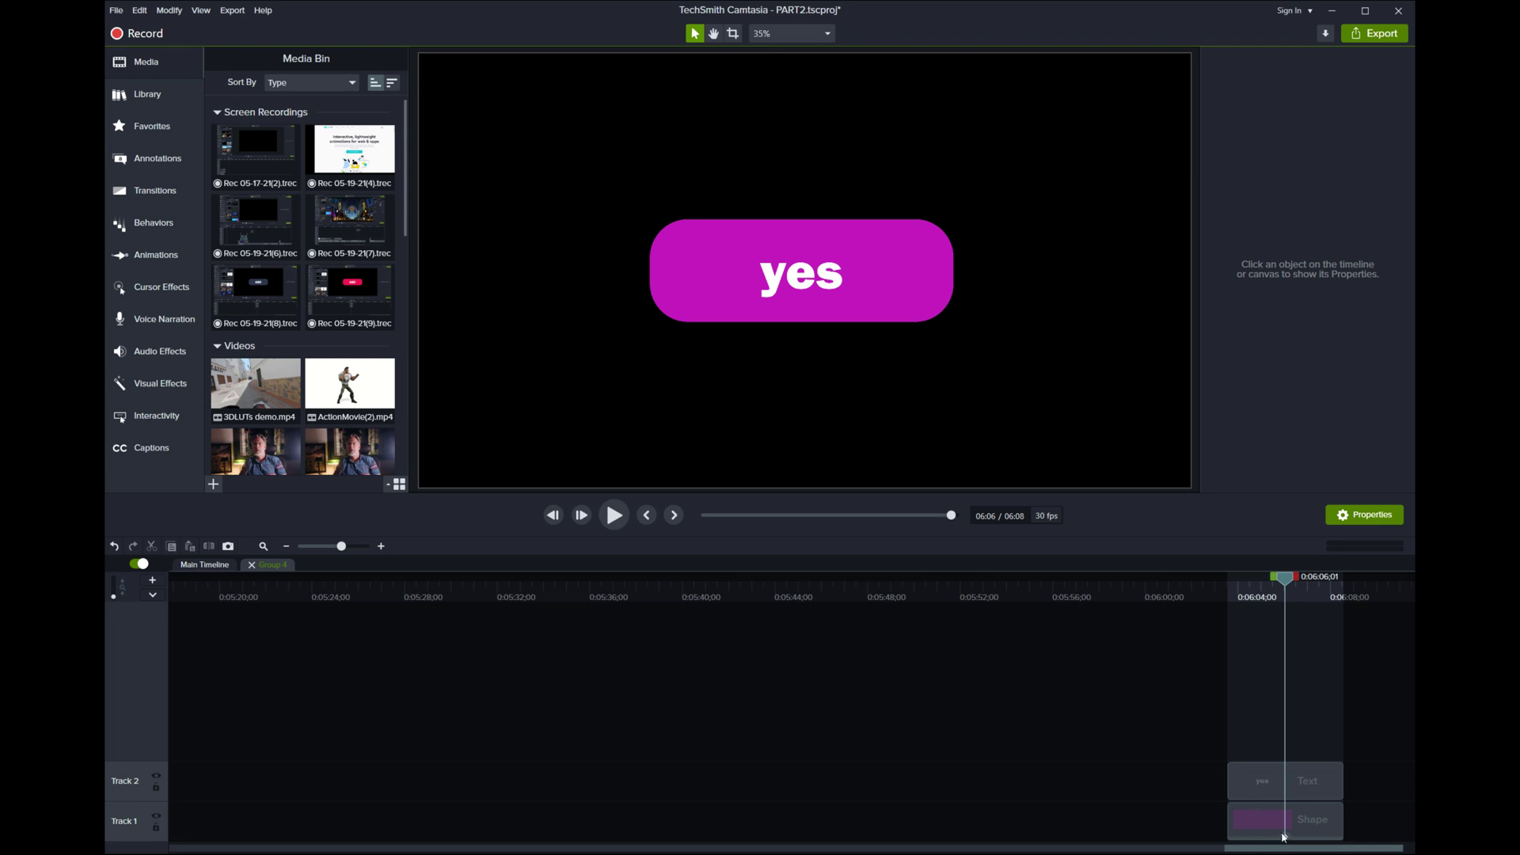
pyautogui.click(1283, 836)
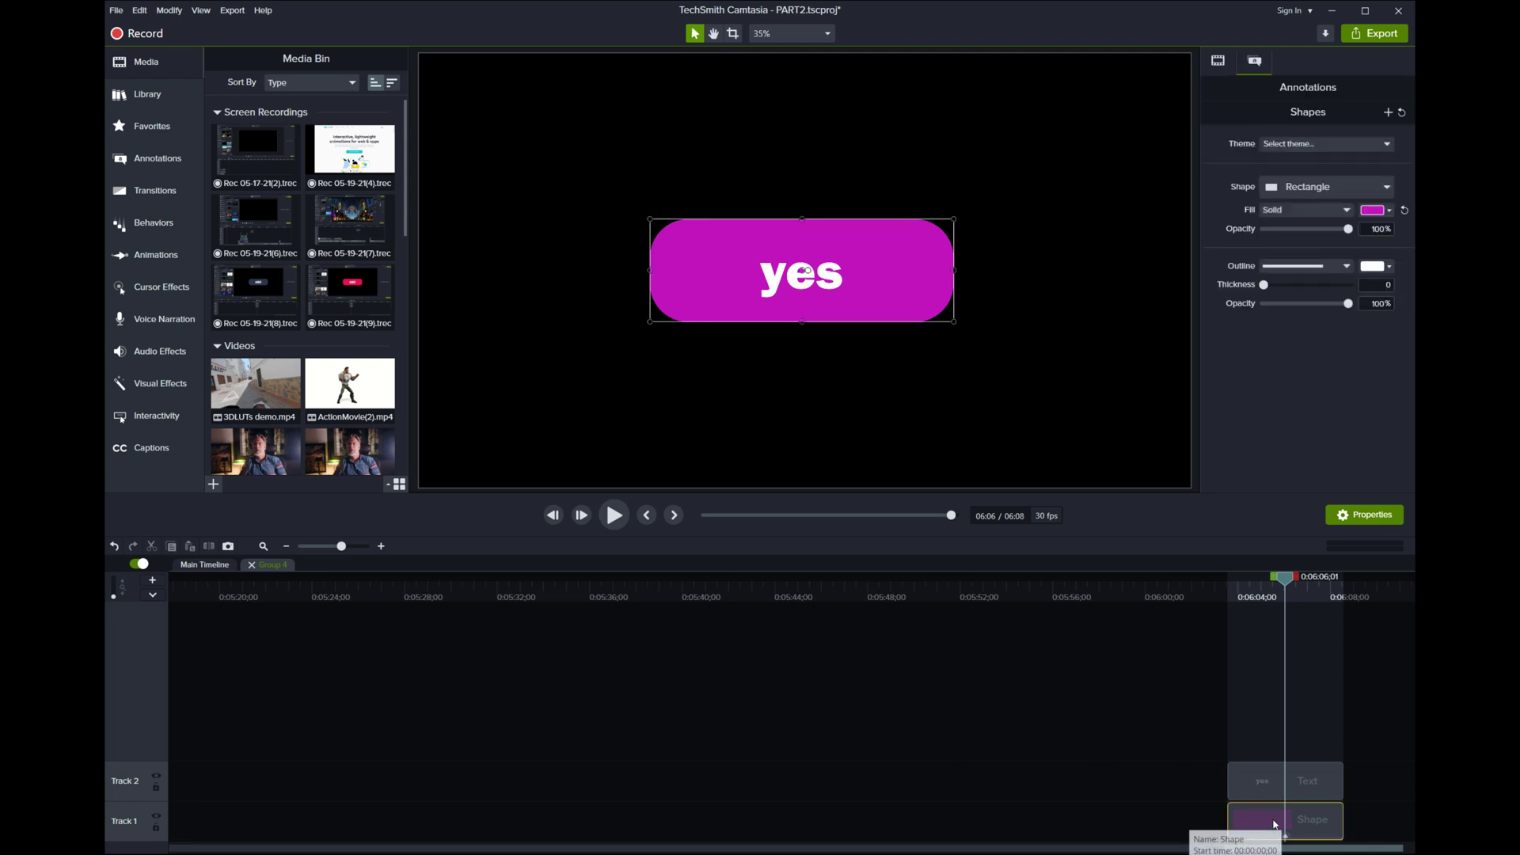
pyautogui.click(1382, 212)
pyautogui.click(567, 626)
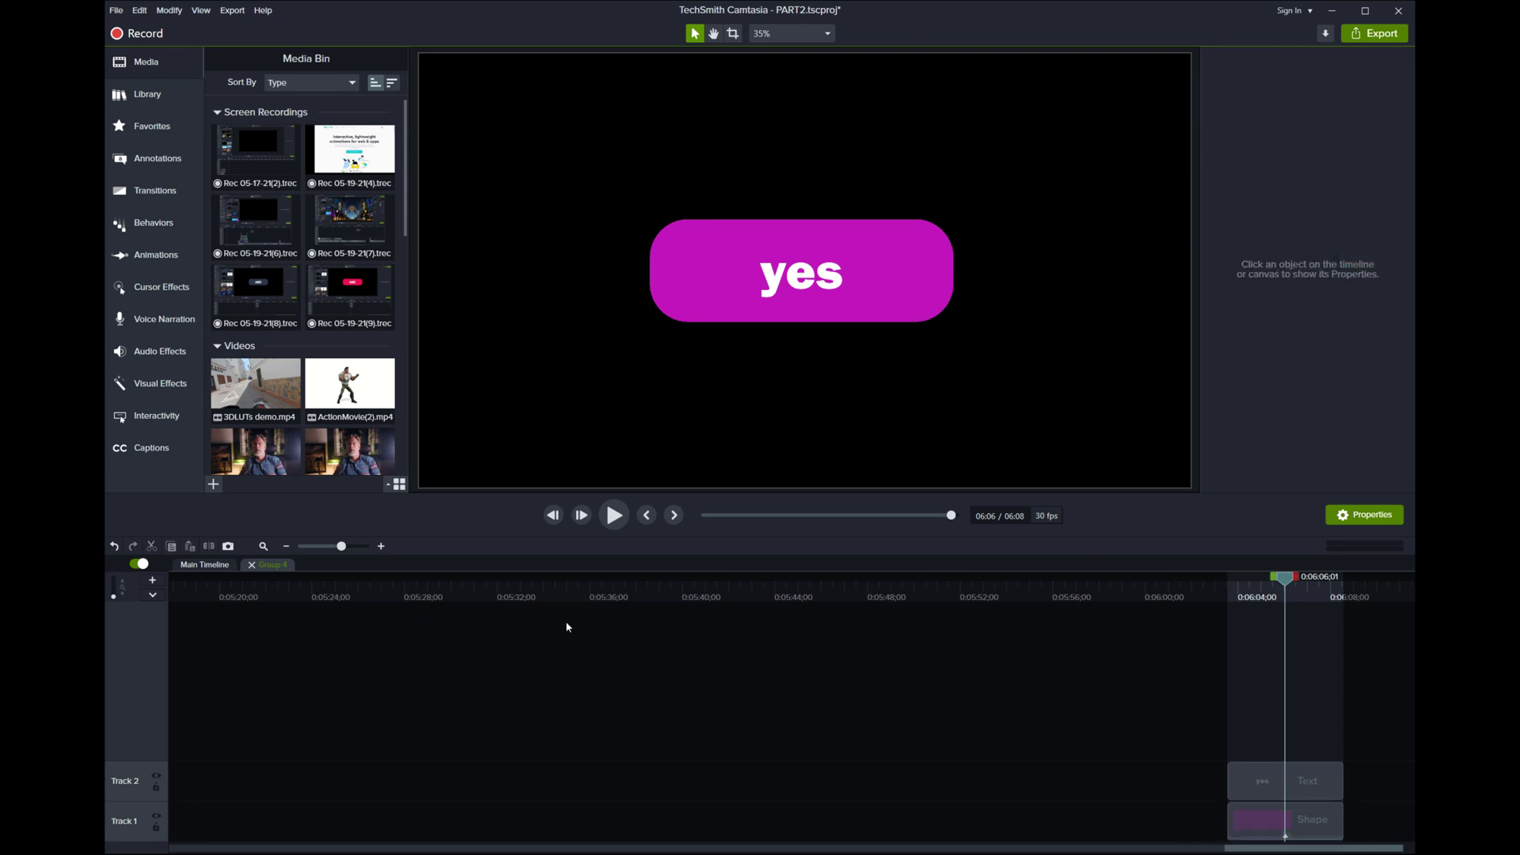
pyautogui.click(204, 564)
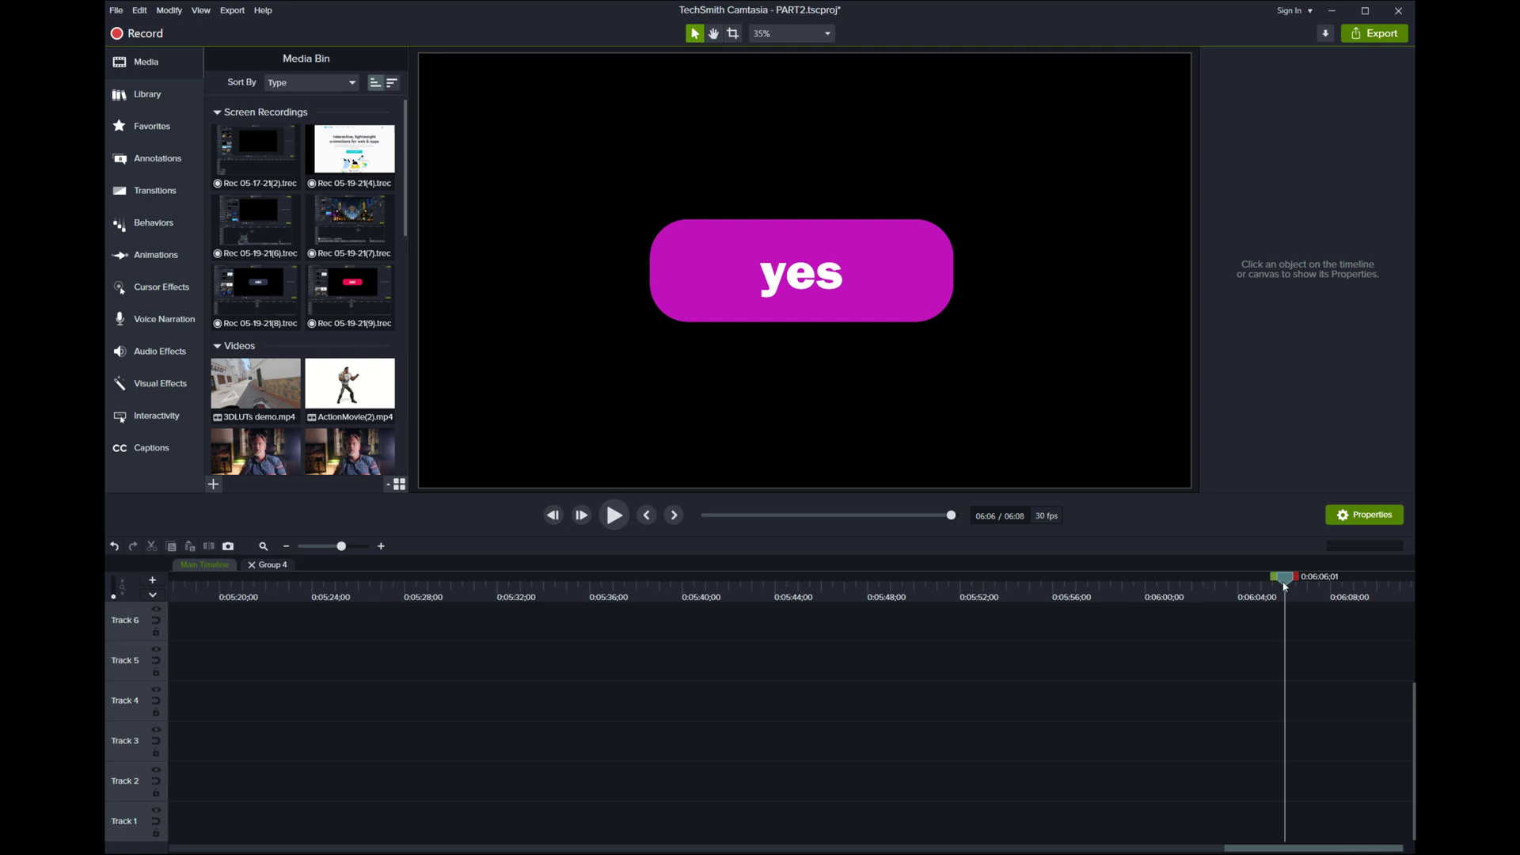
pyautogui.moveTo(1284, 585); pyautogui.dragTo(1028, 586)
pyautogui.scroll(3, 987, 639)
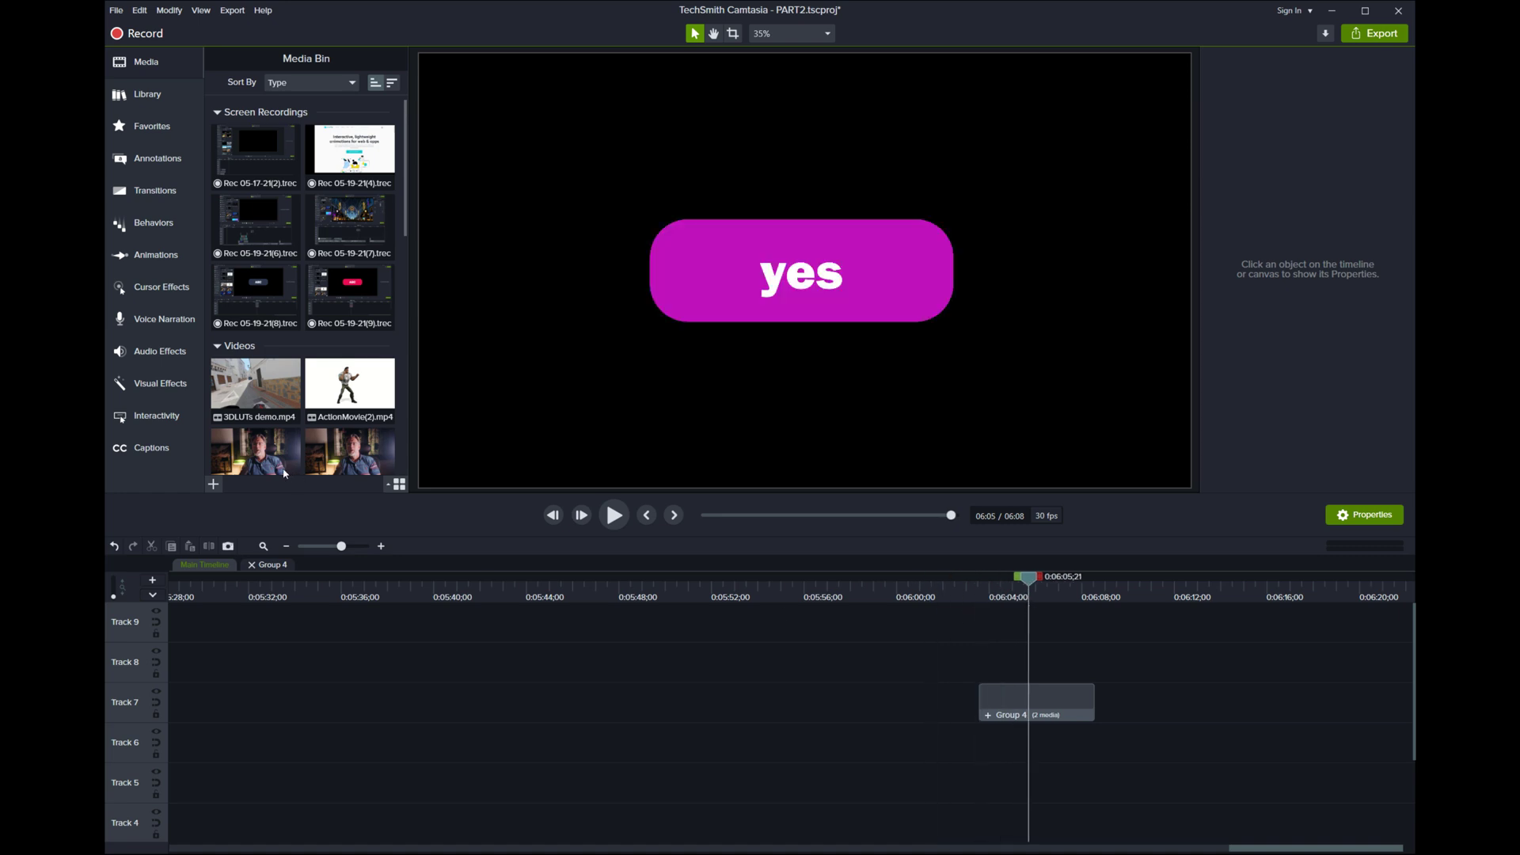
# In Group 4's Quick Property Editor, make the Callout property visible again and rename the Text property "Enter text".
pyautogui.click(1019, 695)
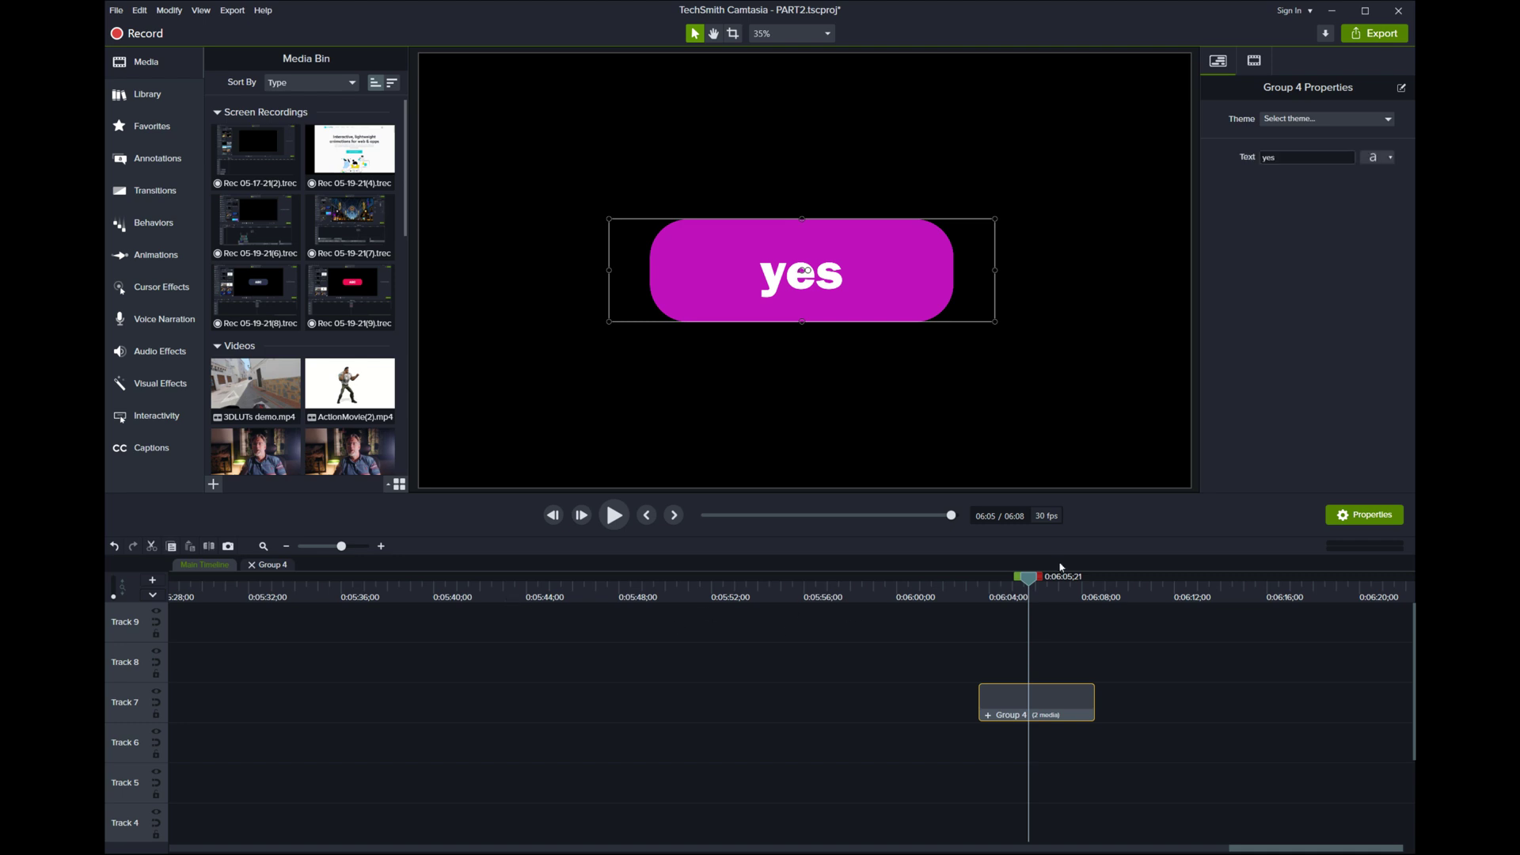
pyautogui.click(1401, 88)
pyautogui.click(1021, 287)
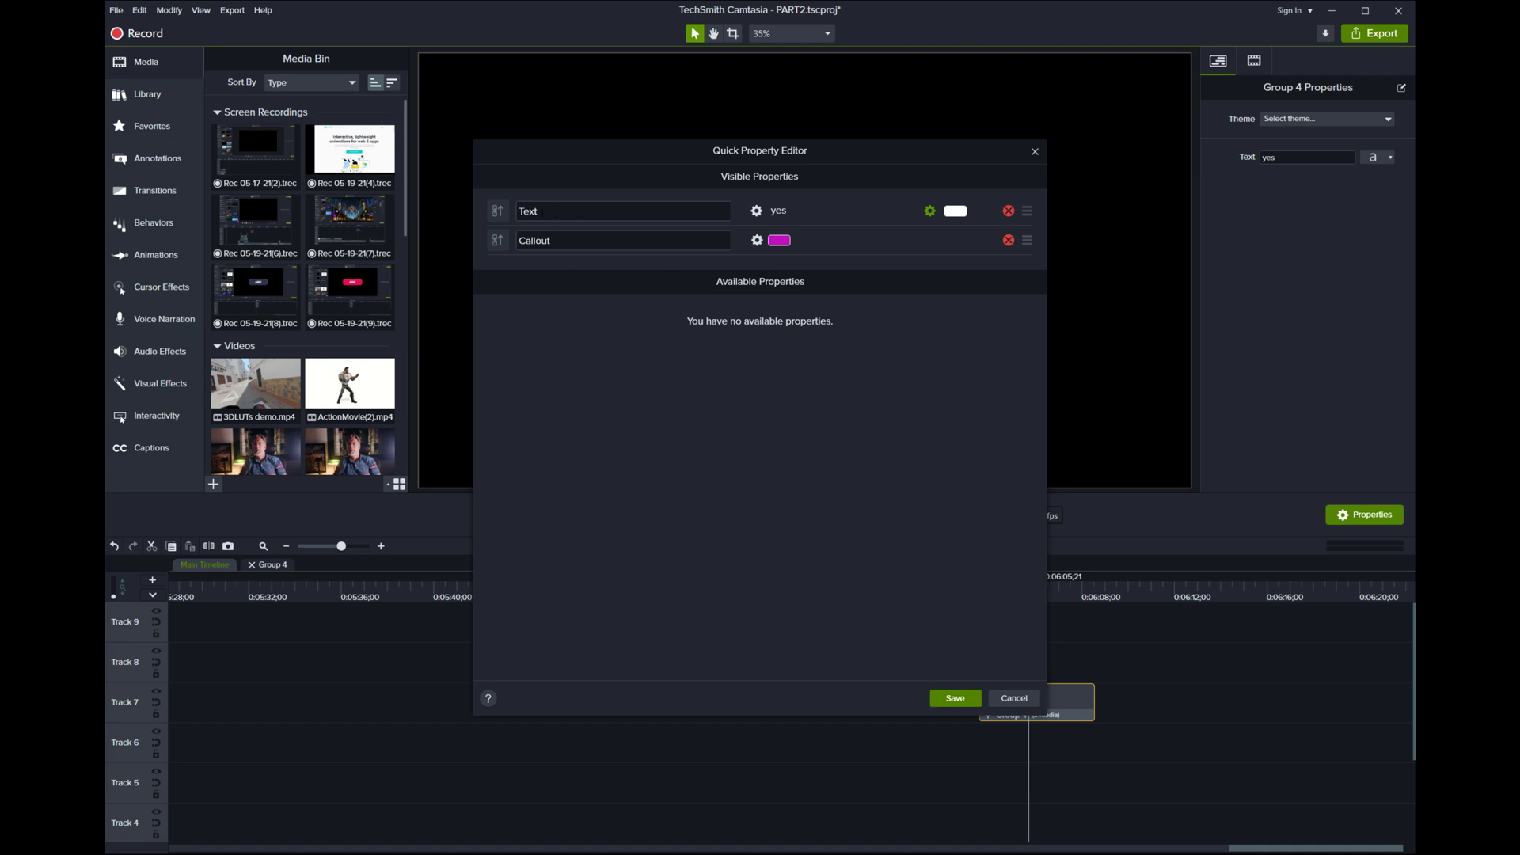
pyautogui.doubleClick(567, 210)
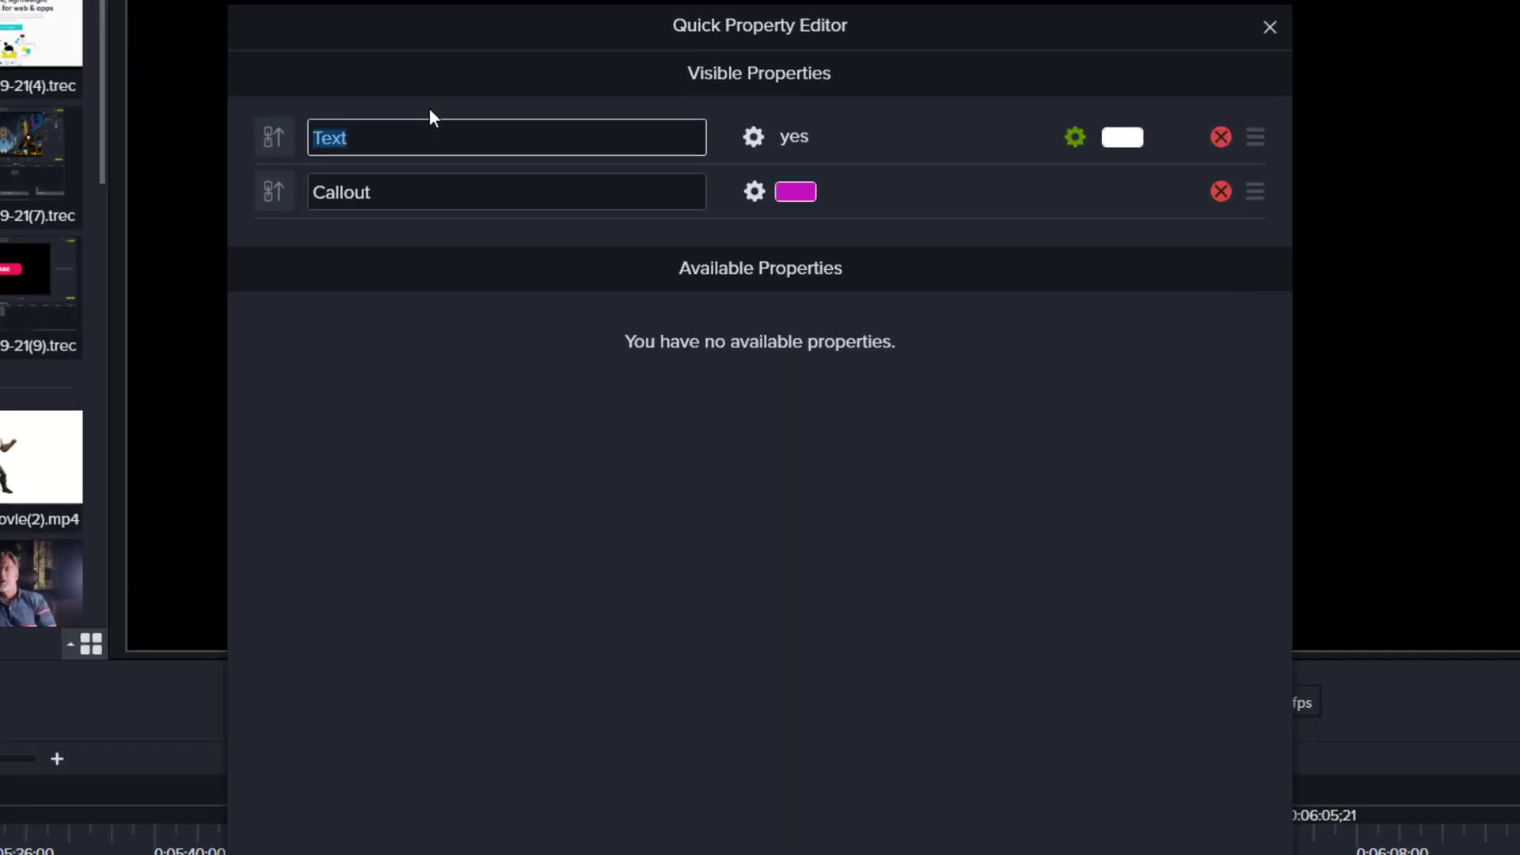
pyautogui.write('Enter tex')
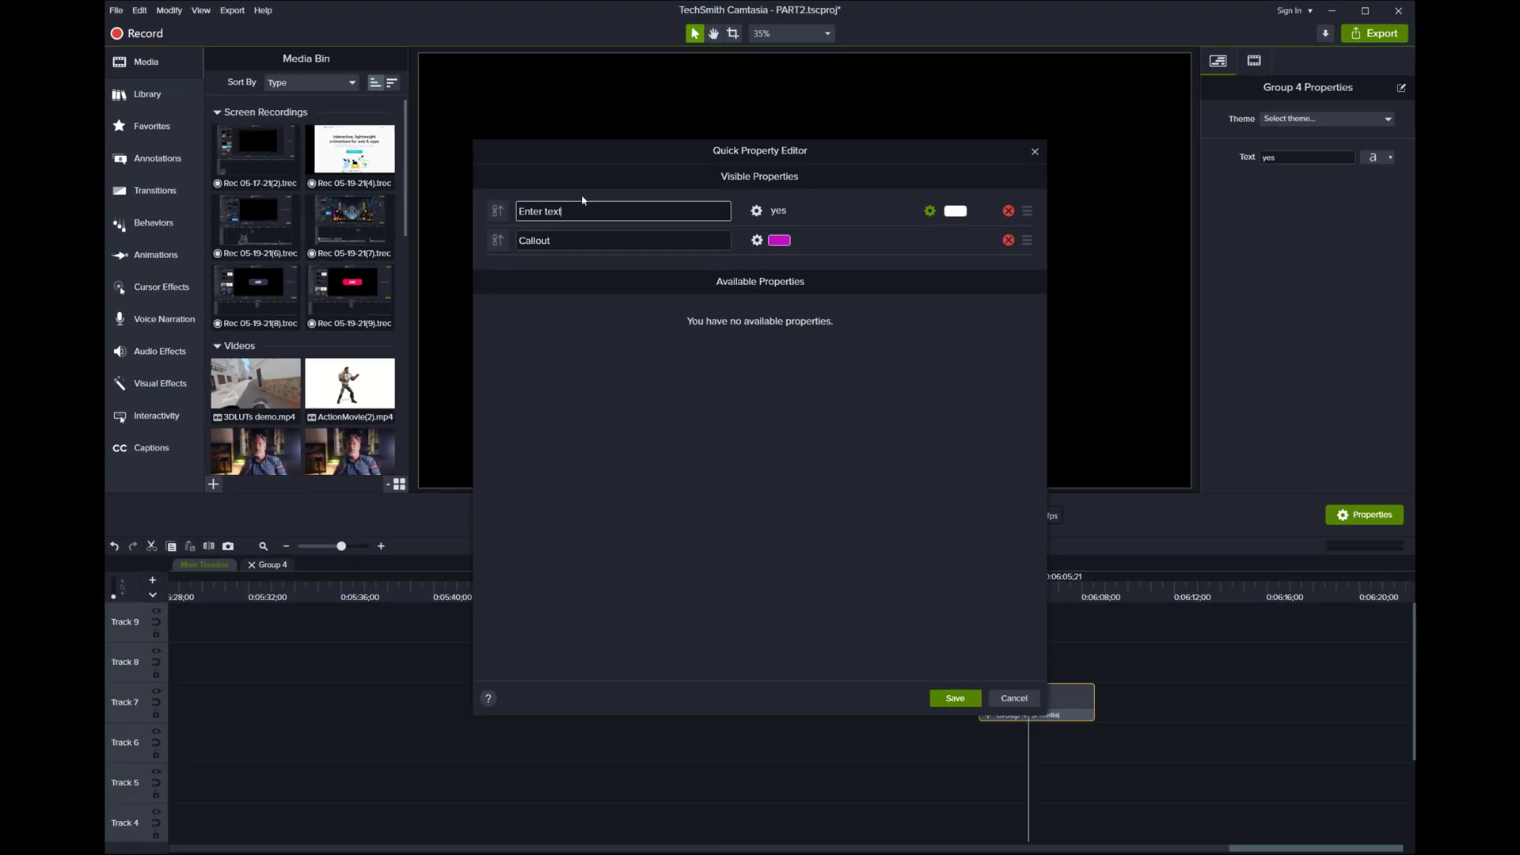
pyautogui.press('Return')
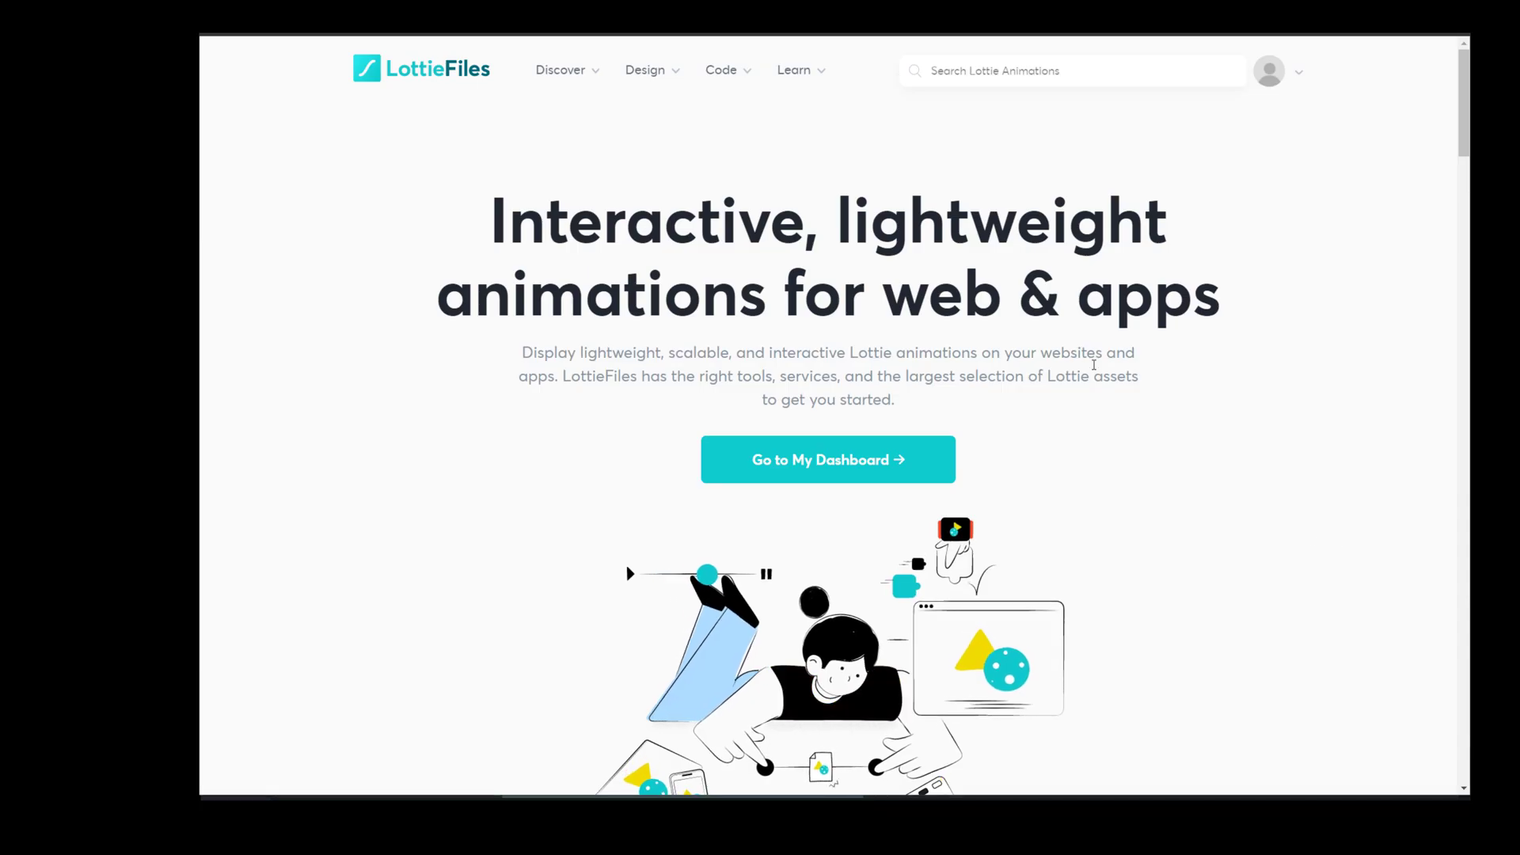
# Browse the featured Free Animations on LottieFiles and open the Tutorial Zoom hand animation.
pyautogui.moveTo(569, 78)
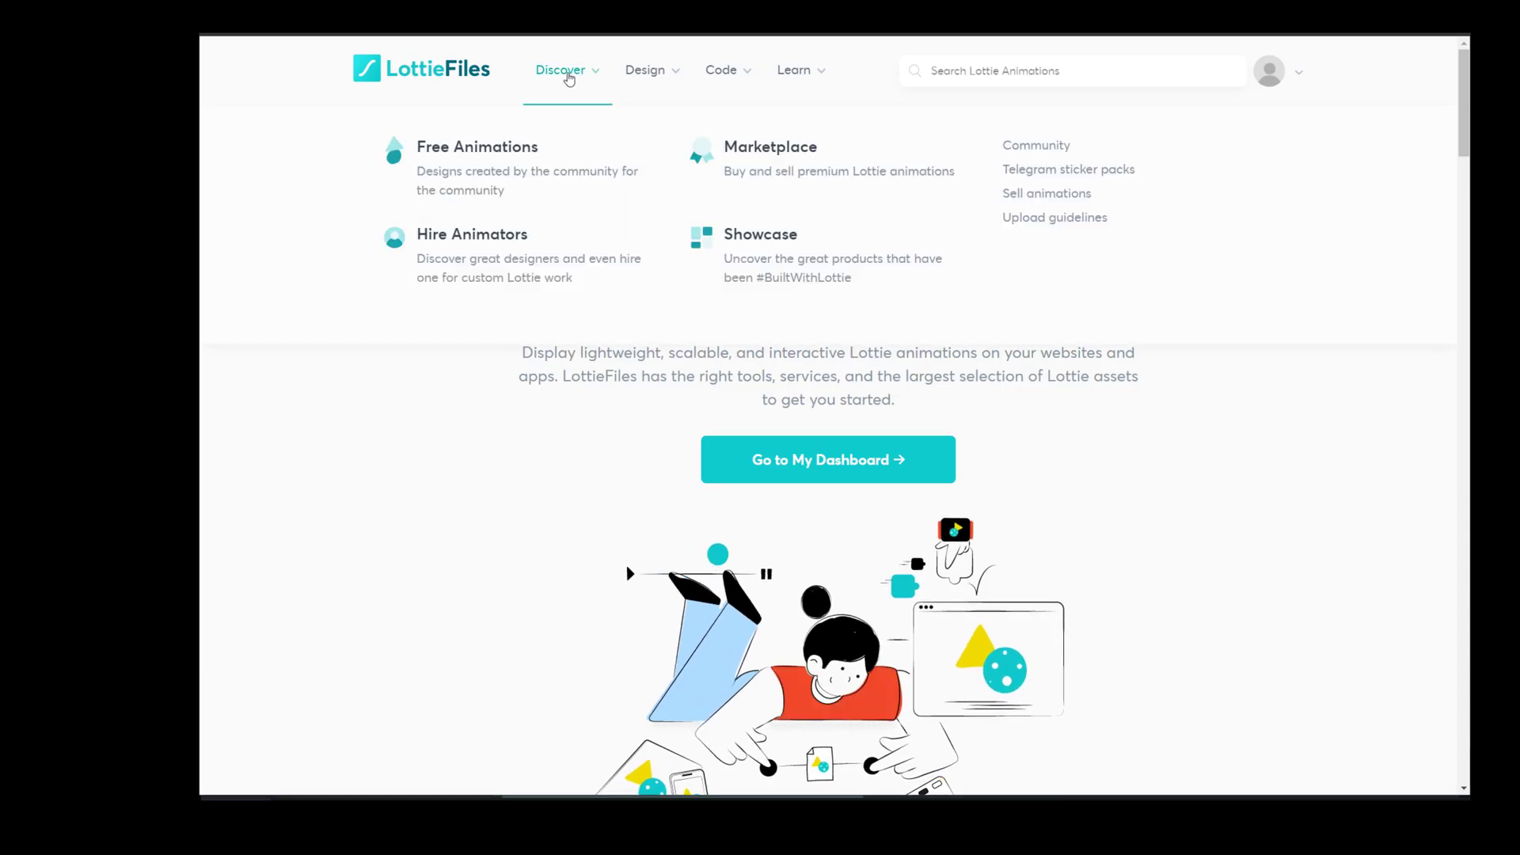
pyautogui.click(485, 157)
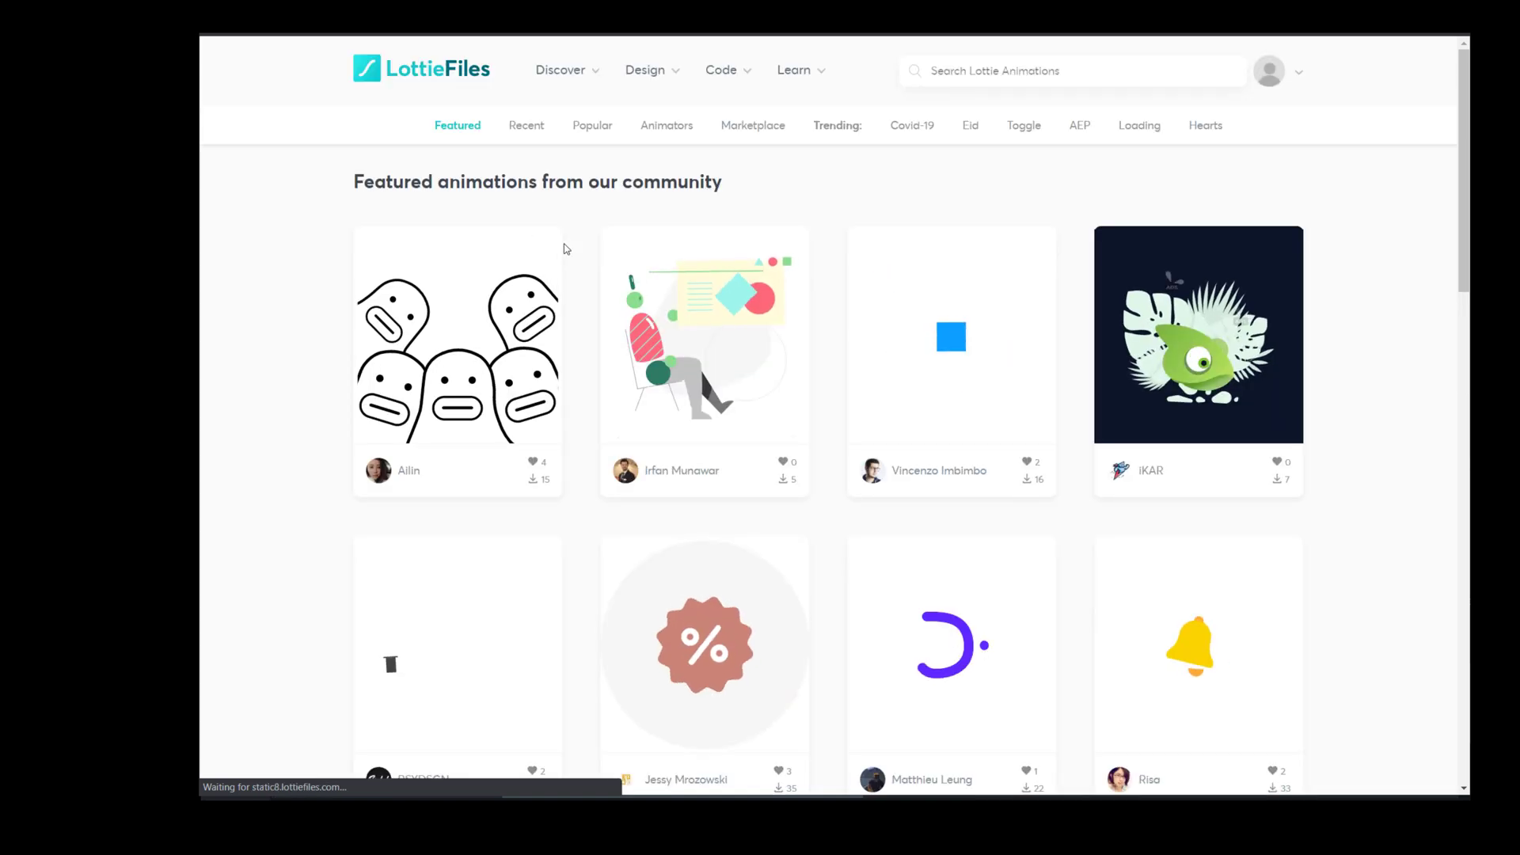
pyautogui.scroll(-5, 670, 300)
pyautogui.scroll(-7, 670, 299)
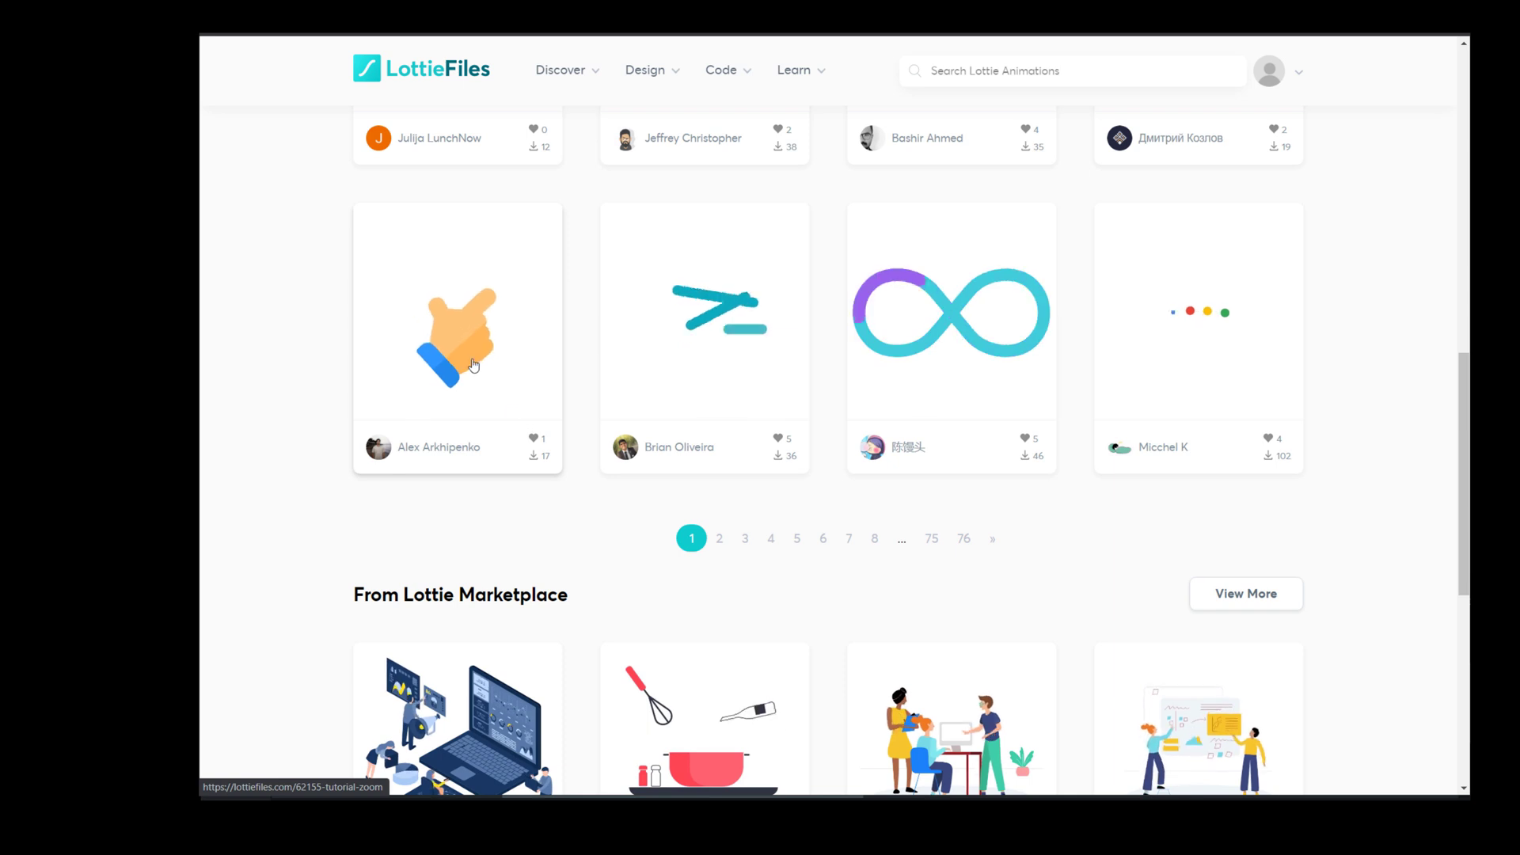
pyautogui.click(496, 386)
# Download the Tutorial Zoom animation as Lottie JSON and place the downloaded file on the desktop.
pyautogui.click(978, 91)
pyautogui.click(982, 139)
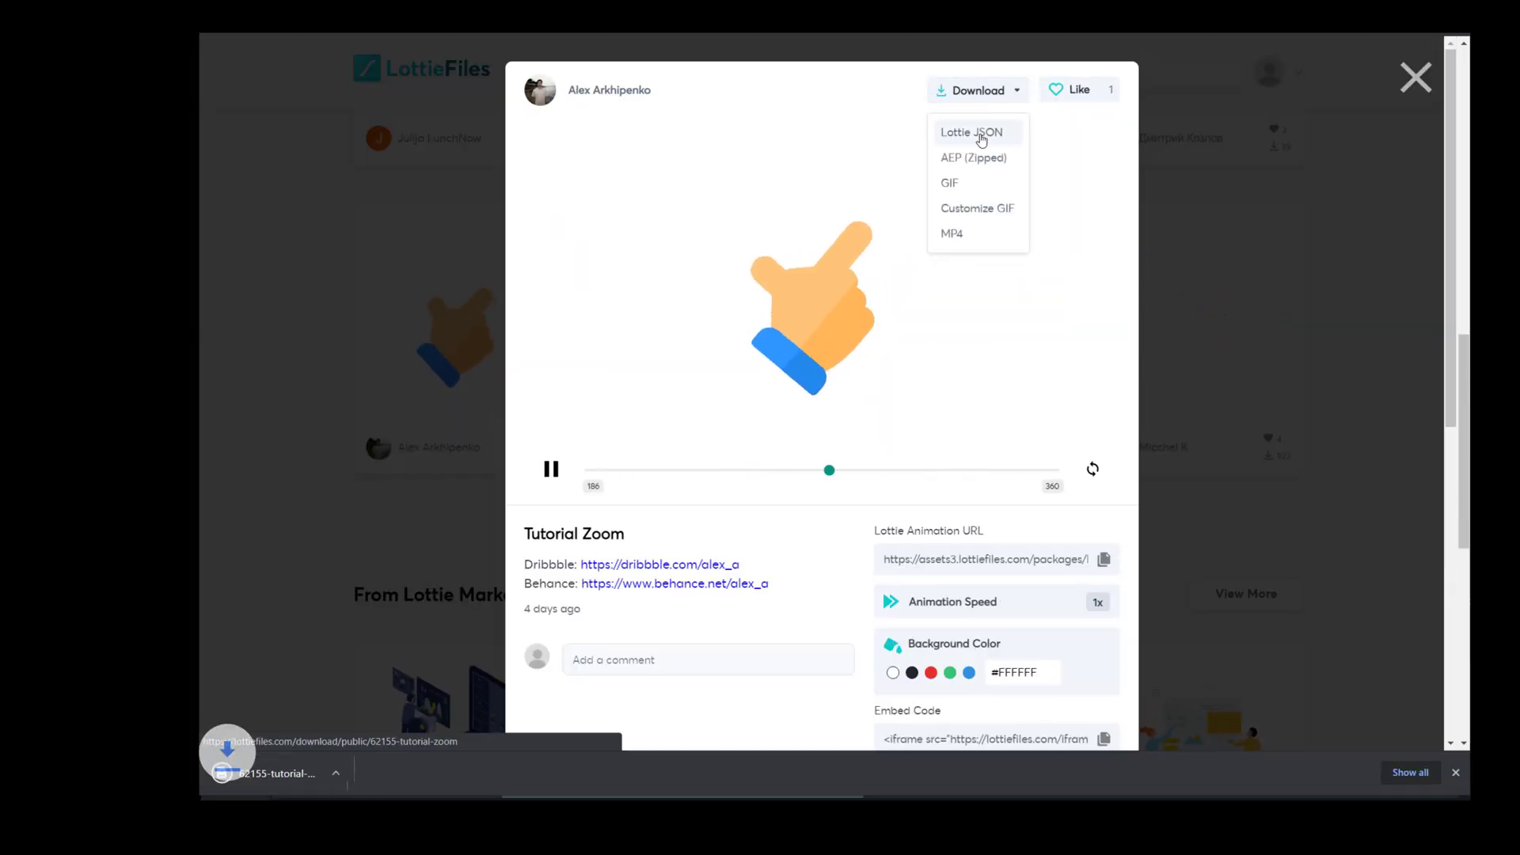
pyautogui.moveTo(304, 780); pyautogui.dragTo(132, 364)
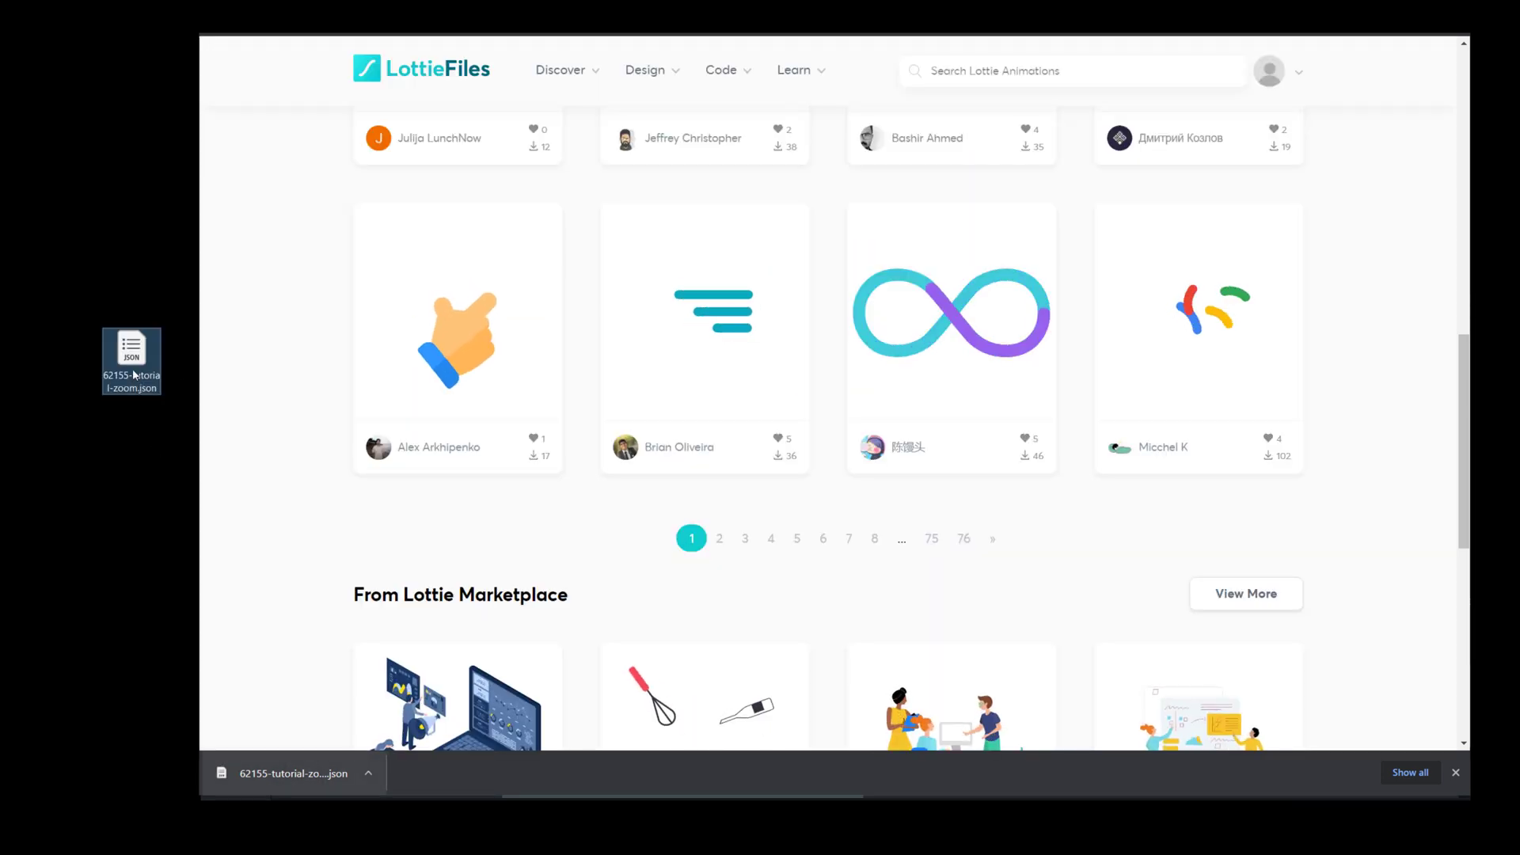
# Switch to Camtasia, add the 62155-tutorial-zoom JSON file to Track 5 at 0:01:42;26, and enlarge it to the full canvas height.
pyautogui.hotkey('alt', 'Tab')
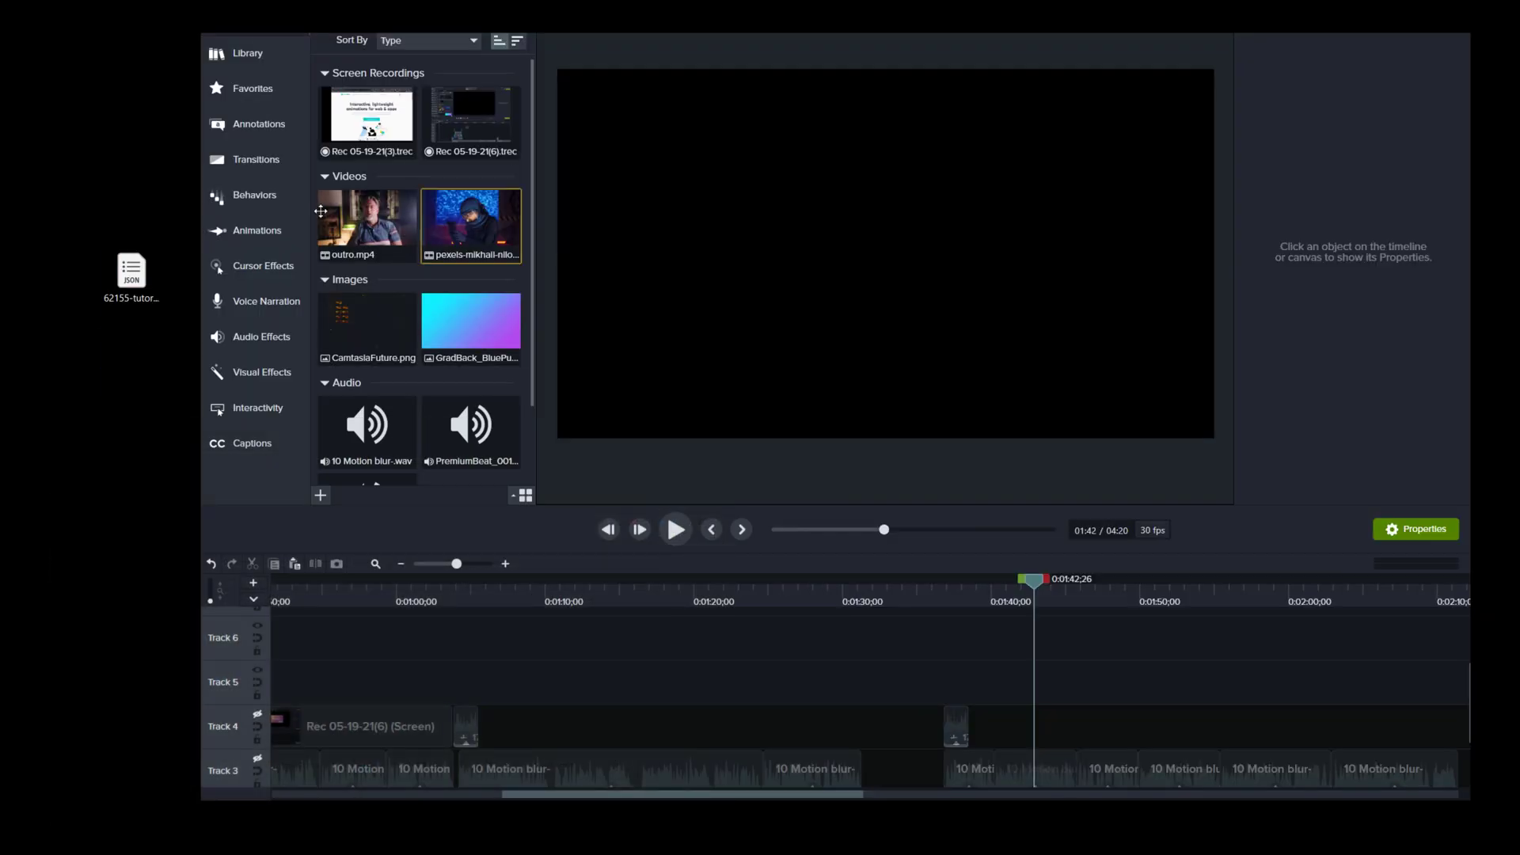
pyautogui.moveTo(143, 273); pyautogui.dragTo(1045, 686)
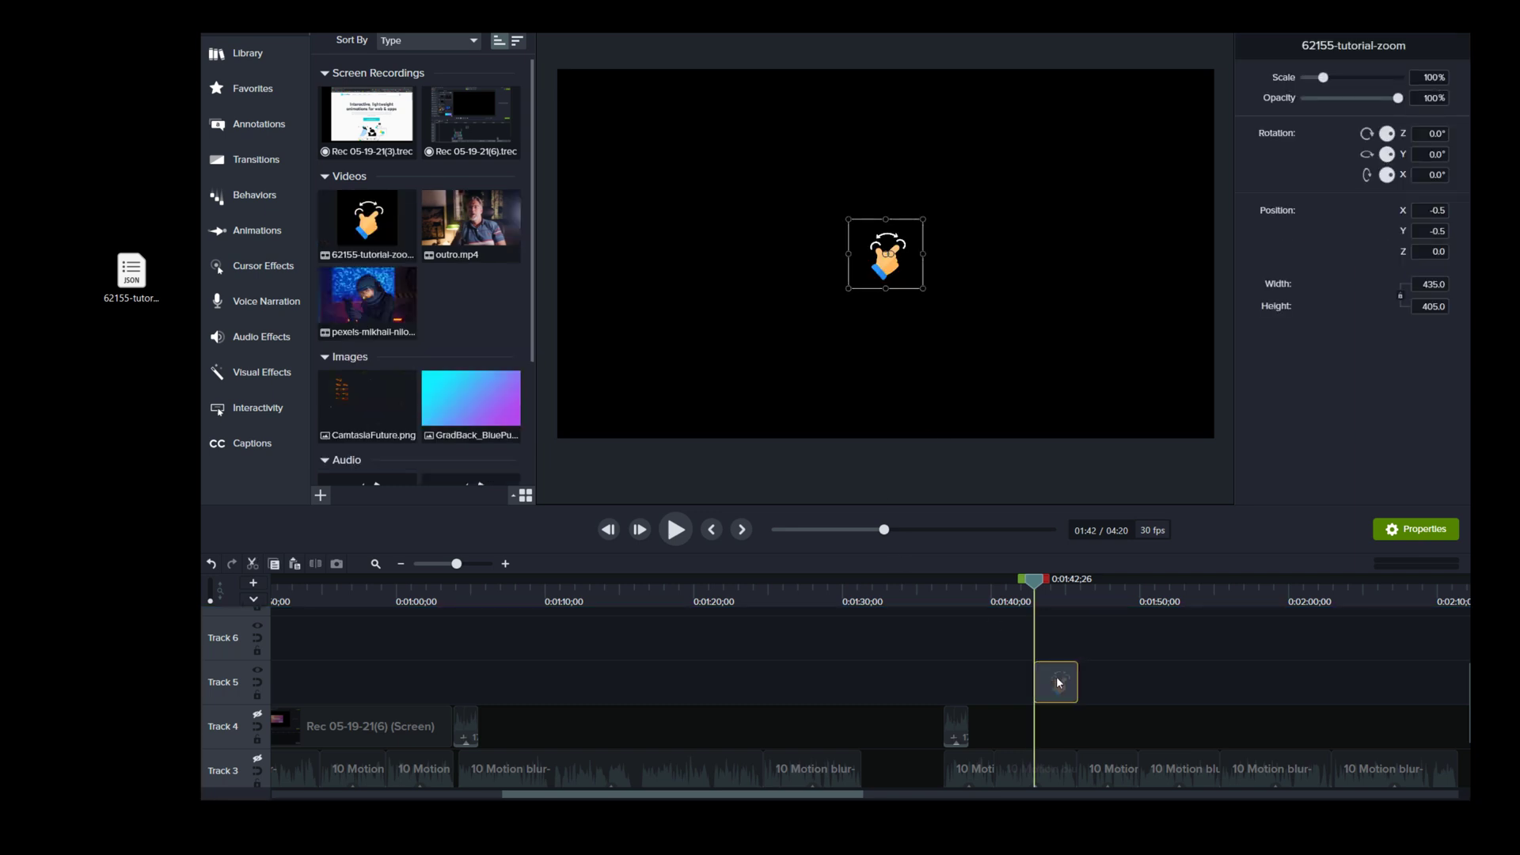
pyautogui.moveTo(848, 289); pyautogui.dragTo(692, 428)
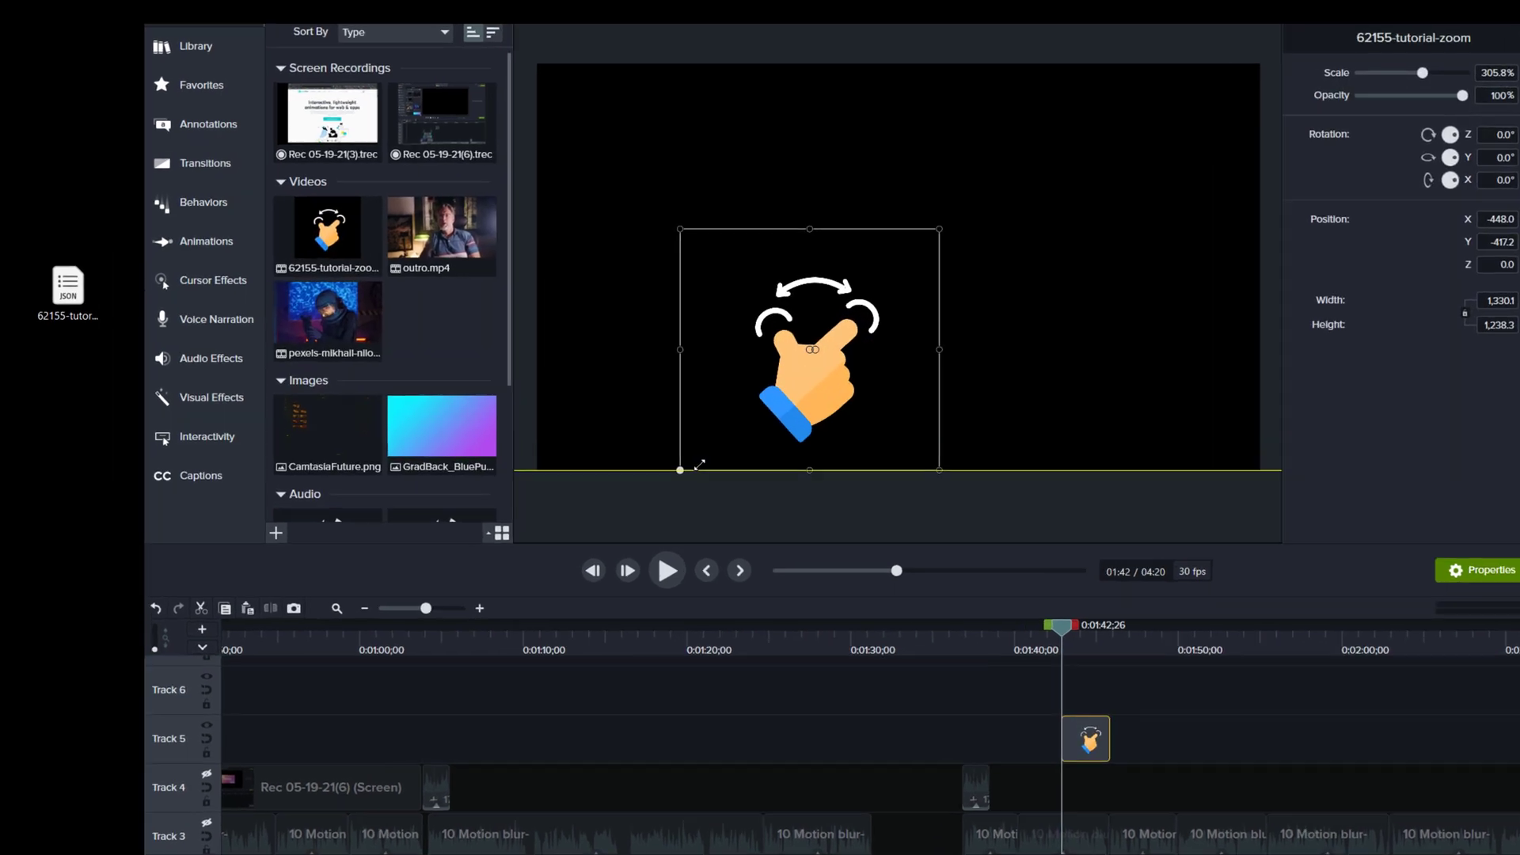
pyautogui.moveTo(923, 220); pyautogui.dragTo(1079, 115)
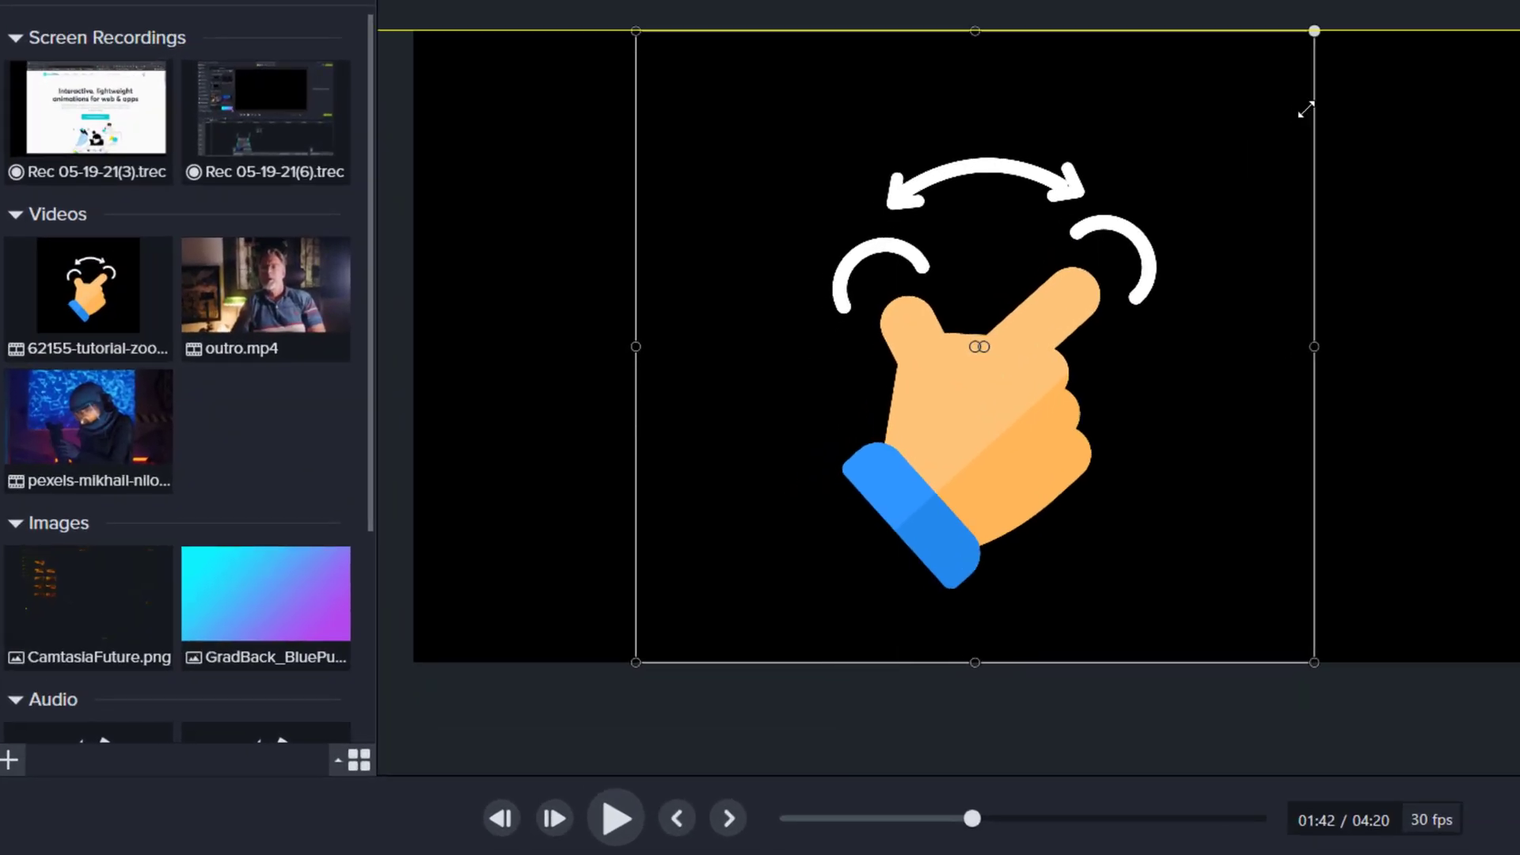
pyautogui.moveTo(1306, 111); pyautogui.dragTo(1306, 111)
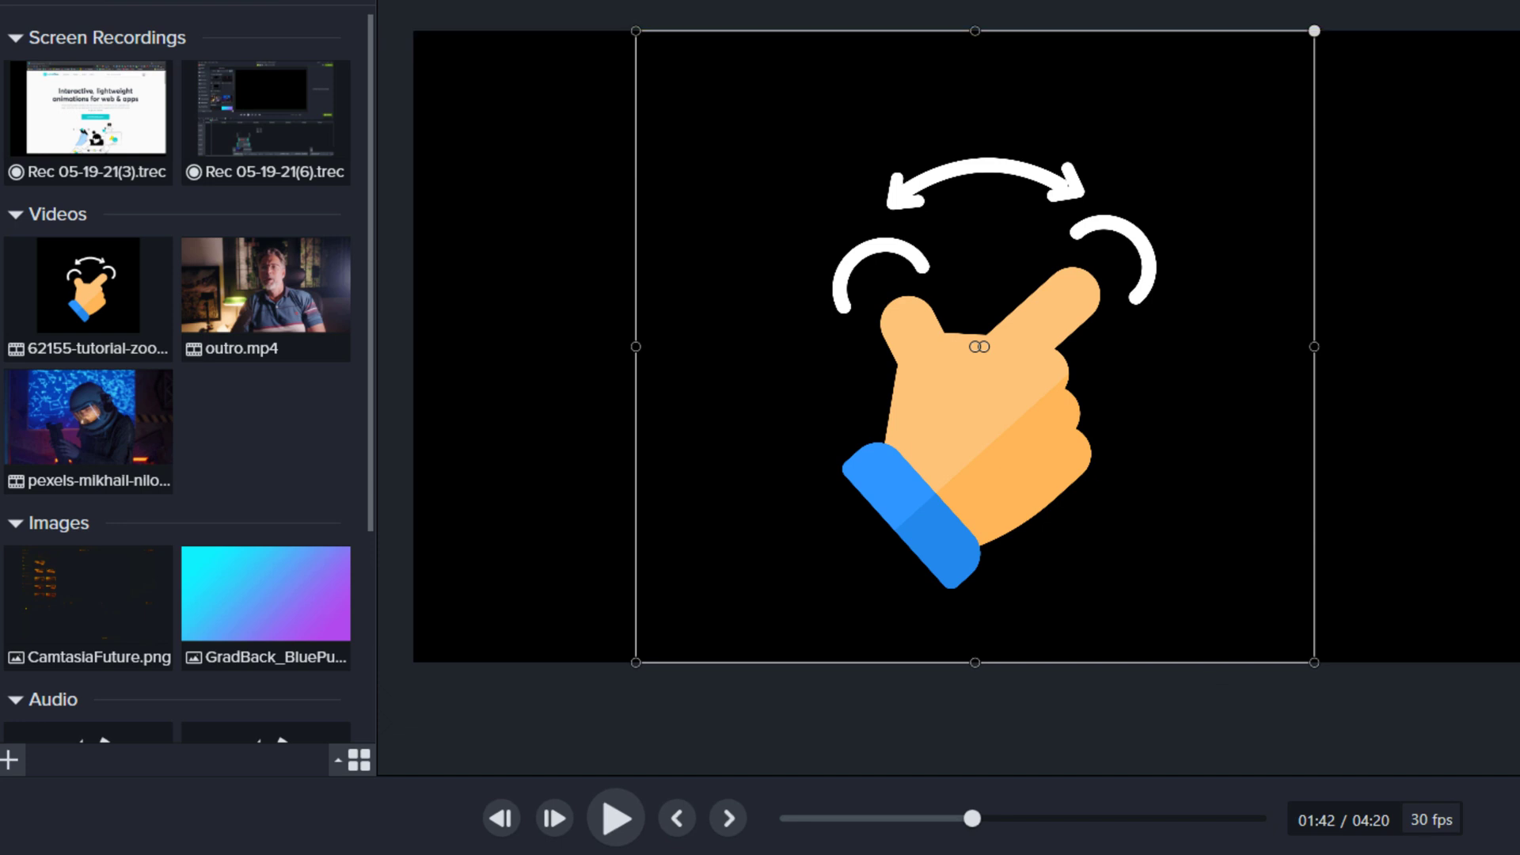
# Preview the hand animation from 0:01:42;26 and pause playback after the clip ends.
pyautogui.click(615, 818)
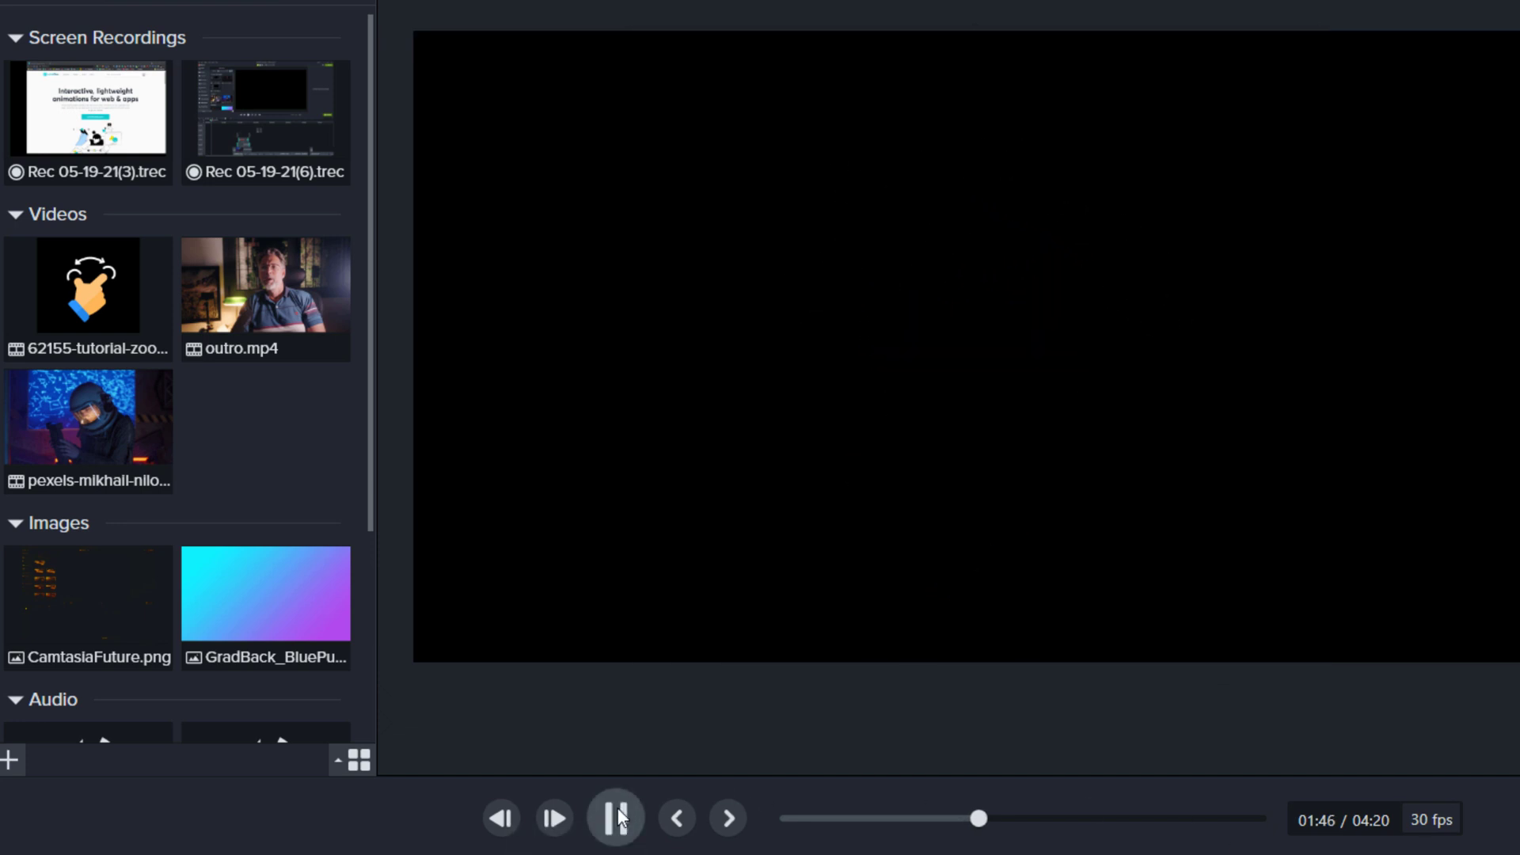
pyautogui.click(617, 811)
pyautogui.hotkey('ctrl', 'alt', 'Left')
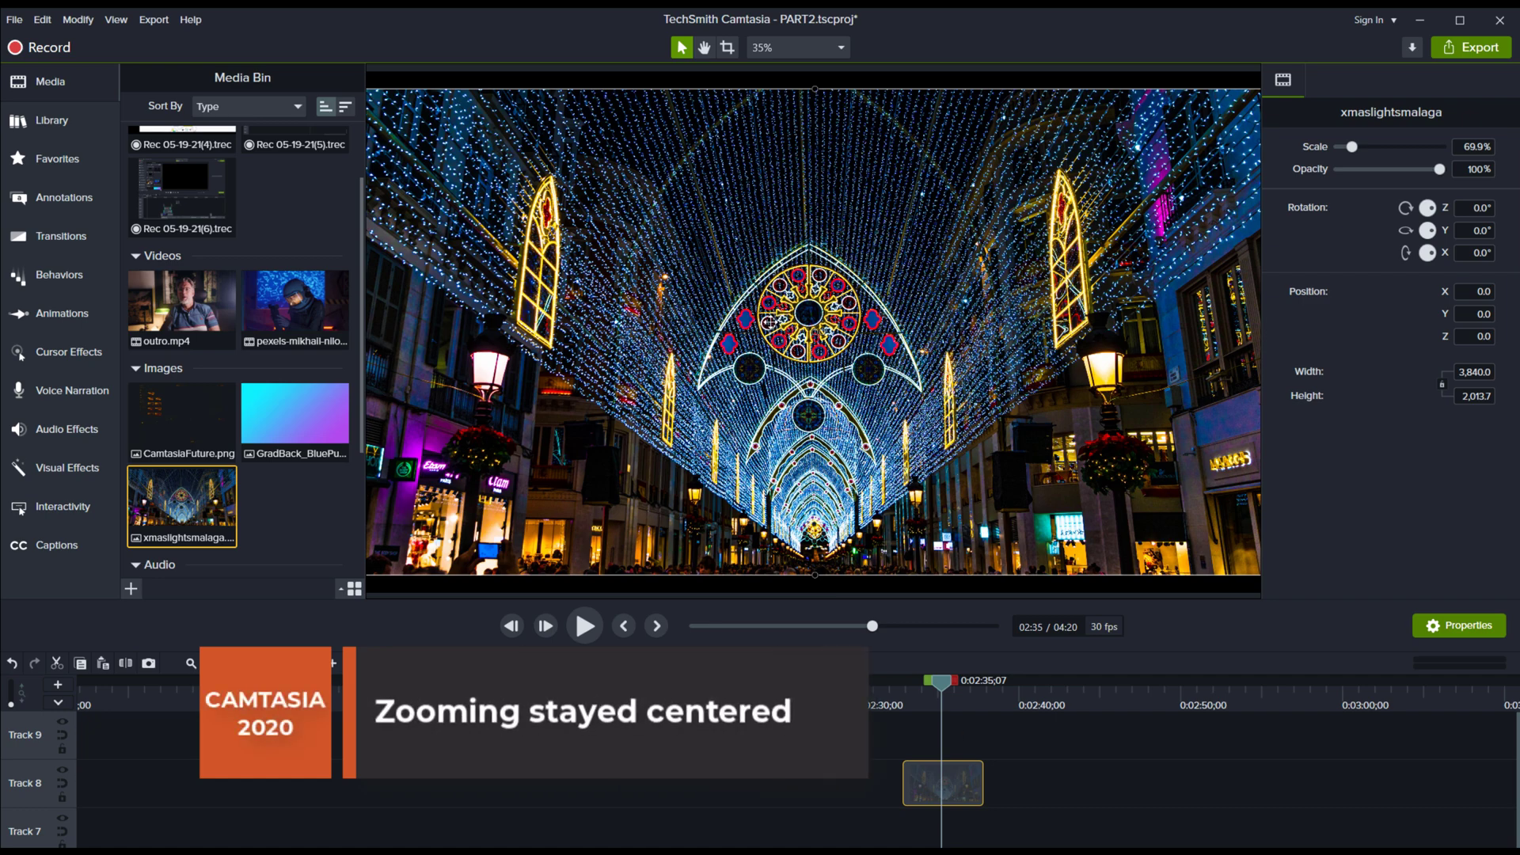
# Zoom the canvas in and out around the centre of the xmaslightsmalaga image to show the Camtasia 2020 behaviour.
pyautogui.scroll(5, 769, 322)
pyautogui.scroll(-6, 769, 322)
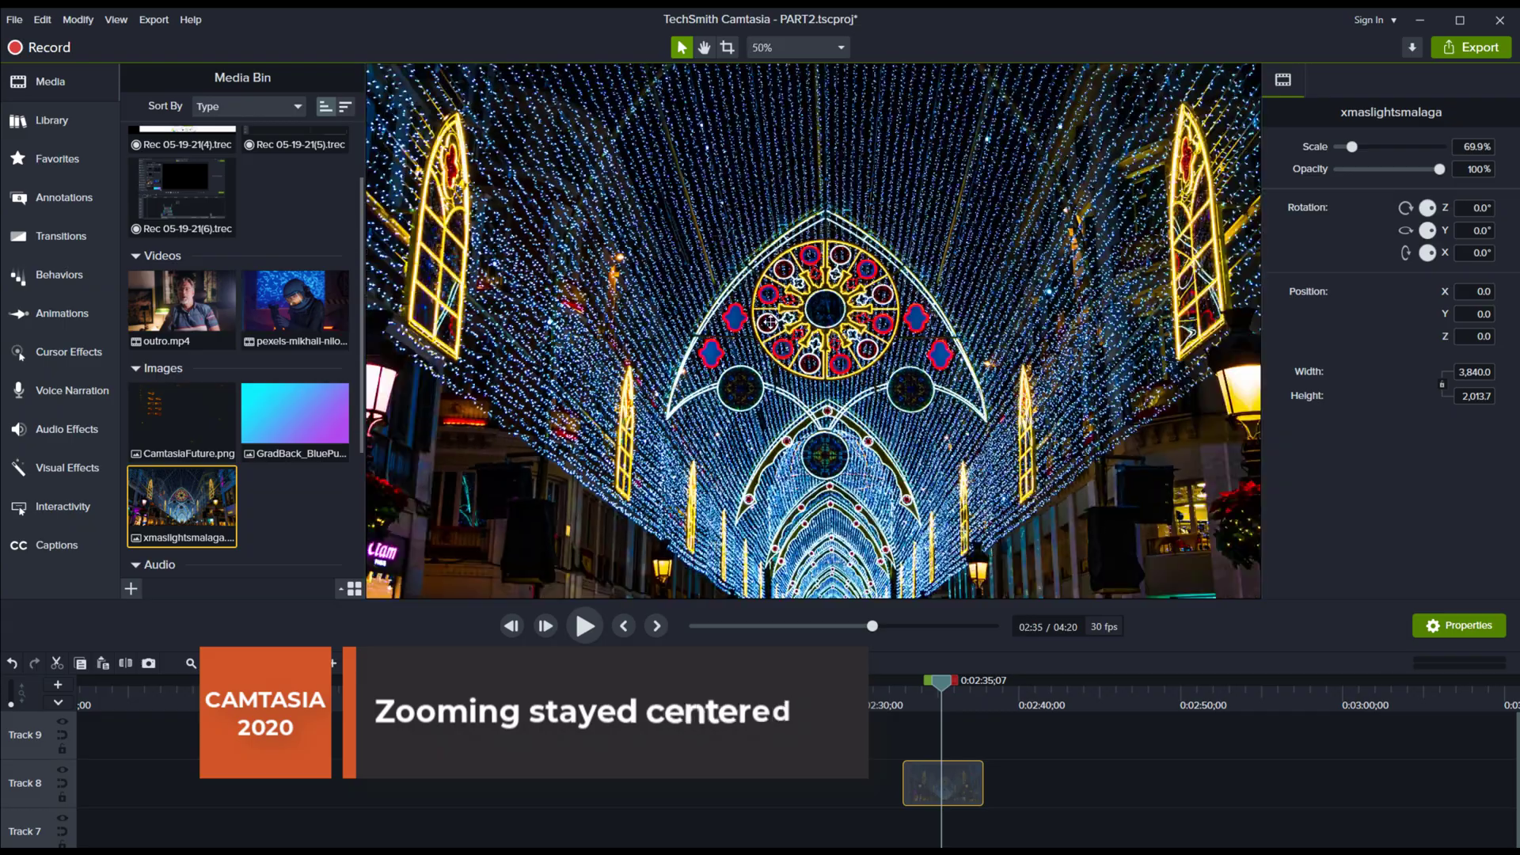
pyautogui.scroll(5, 769, 322)
pyautogui.scroll(-4, 769, 322)
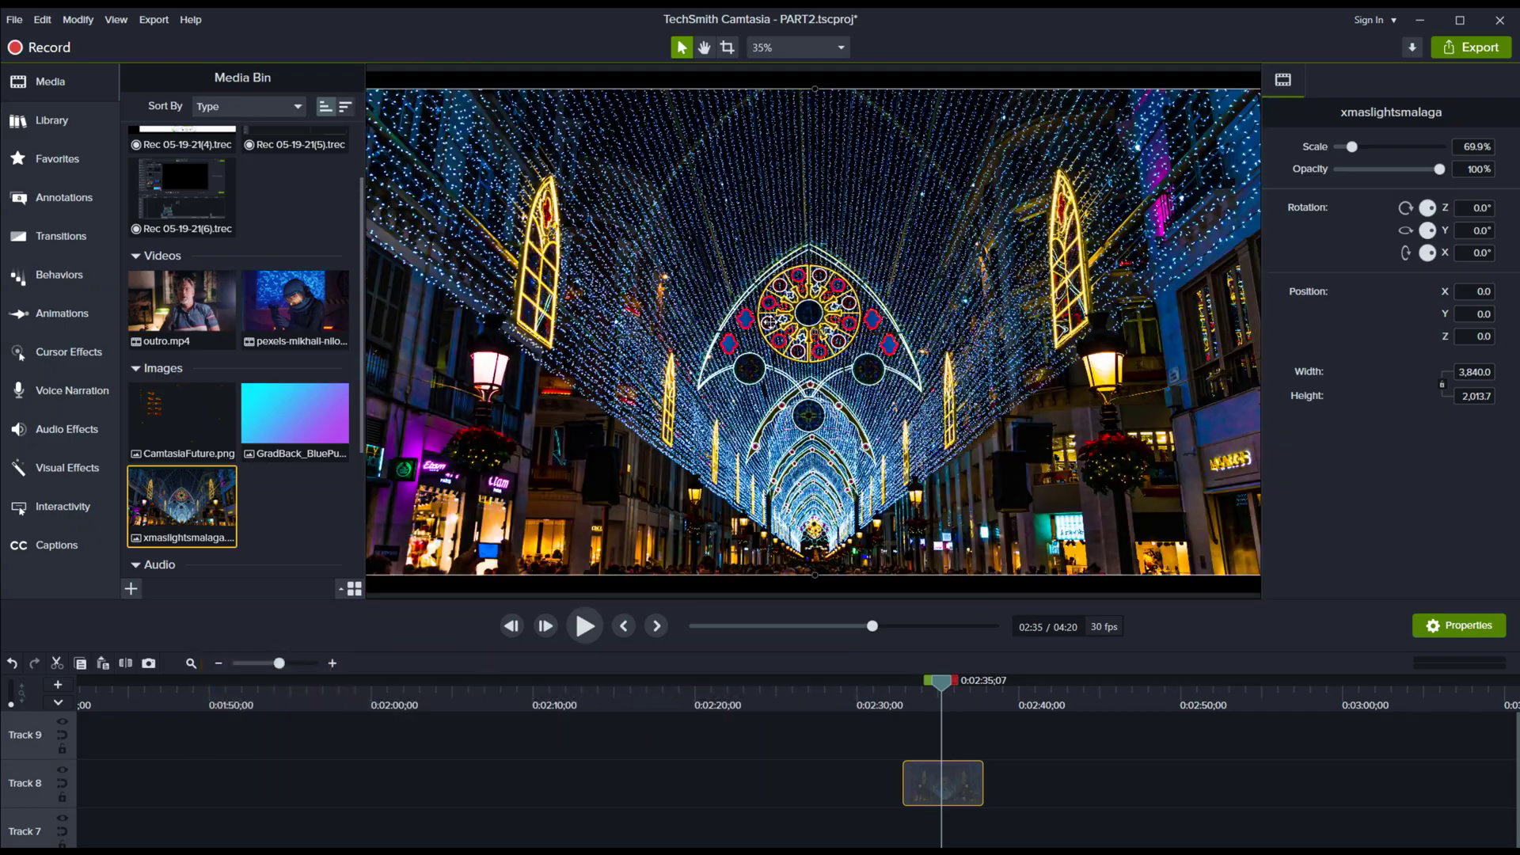
# Zoom the canvas repeatedly into and out of different areas of the image, including the lower-left storefronts and the upper-right lights.
pyautogui.scroll(4, 769, 322)
pyautogui.scroll(-6, 770, 322)
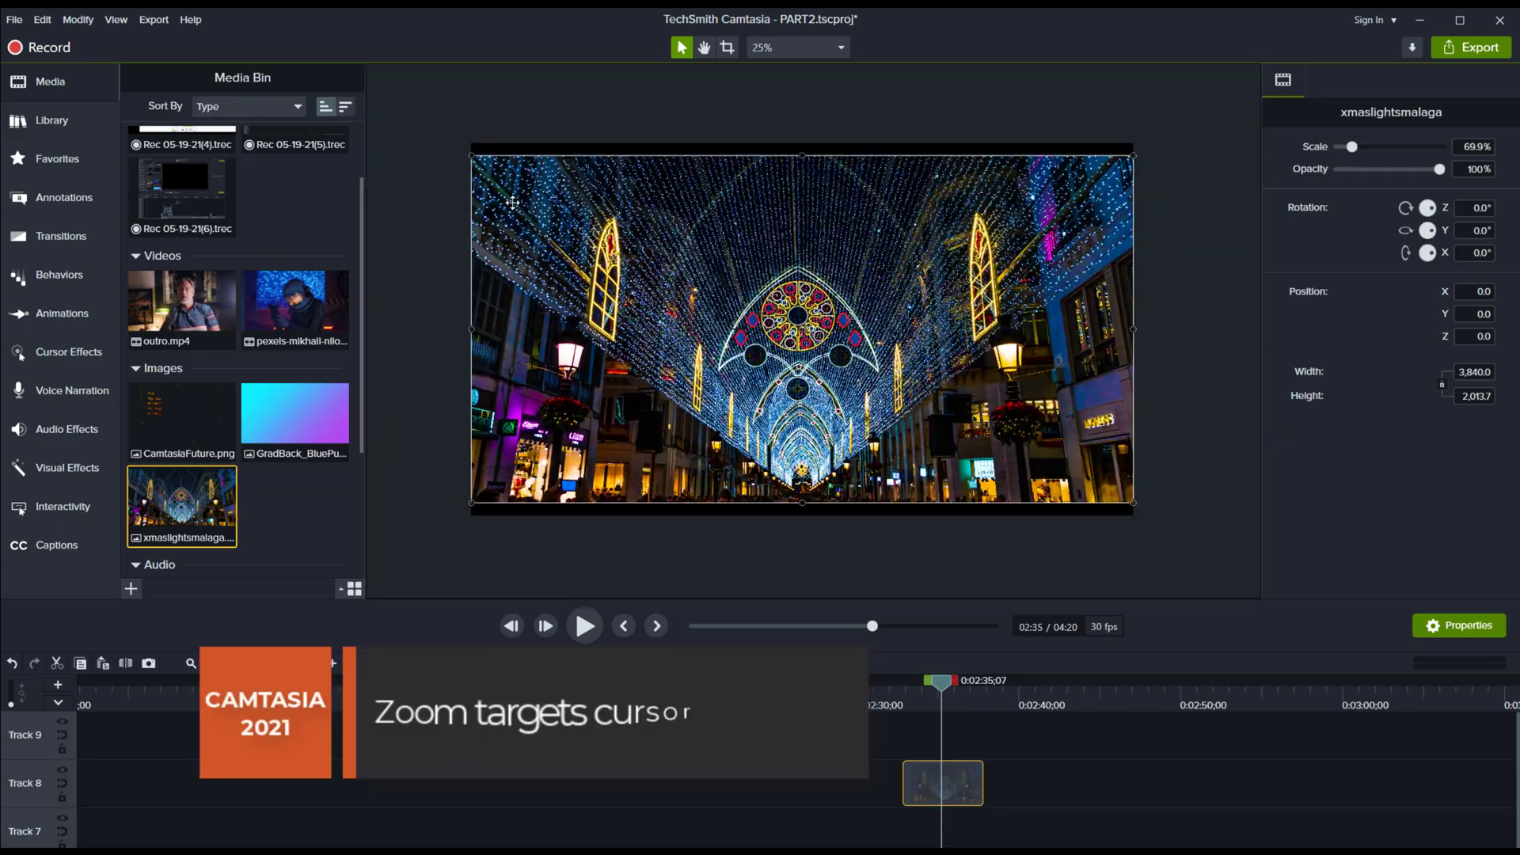
pyautogui.scroll(6, 495, 173)
pyautogui.scroll(-6, 495, 172)
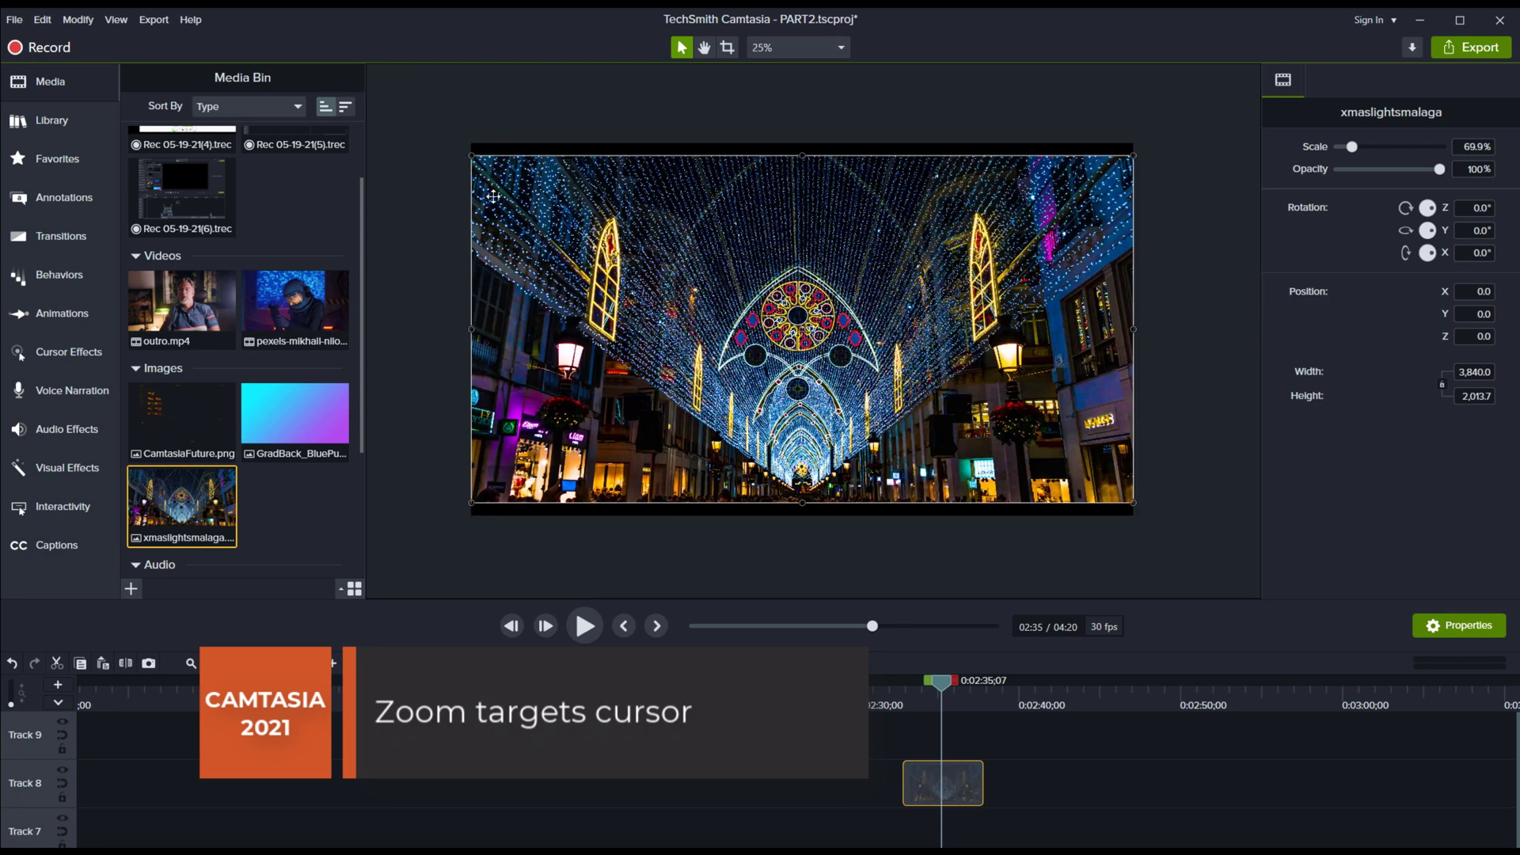
pyautogui.scroll(5, 484, 484)
pyautogui.scroll(-5, 485, 483)
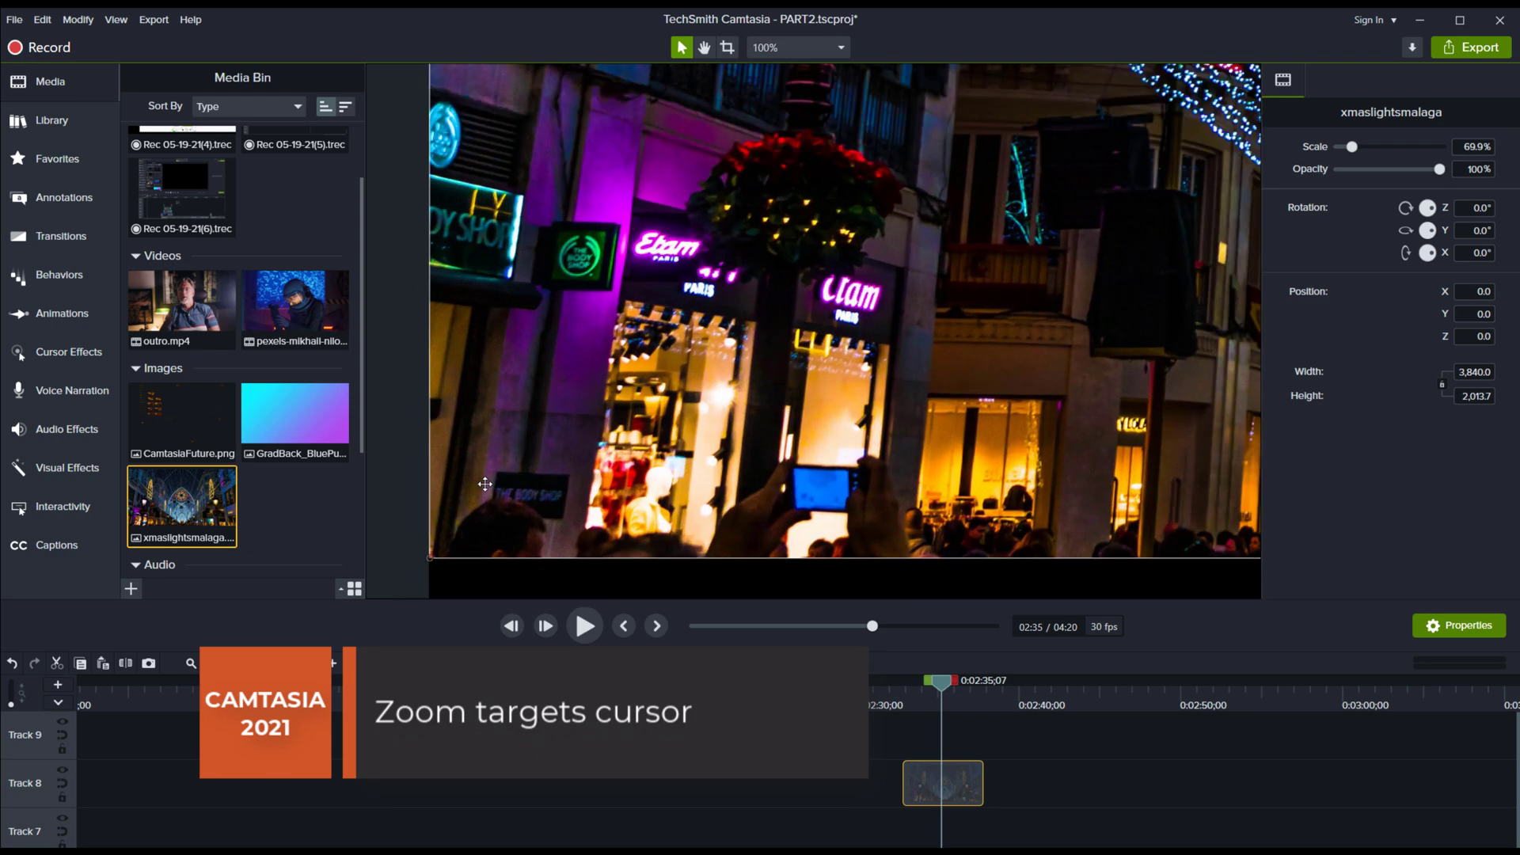
pyautogui.scroll(6, 1109, 487)
pyautogui.scroll(-5, 1107, 479)
pyautogui.scroll(5, 1104, 84)
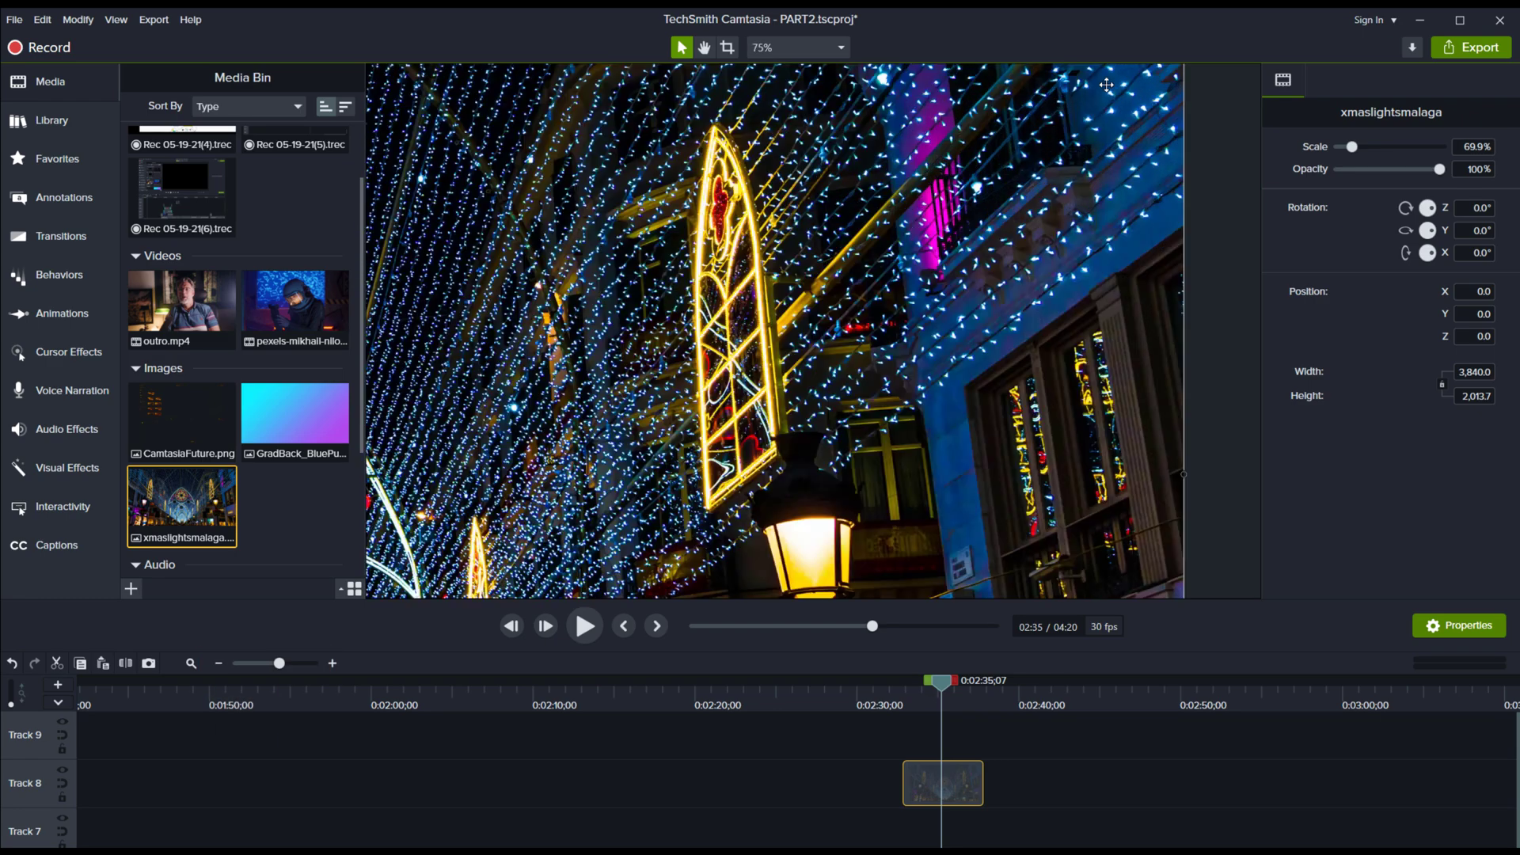
pyautogui.scroll(-5, 1019, 133)
# Zoom the canvas out to 10% and back in on the whole xmaslightsmalaga image.
pyautogui.scroll(-3, 1019, 133)
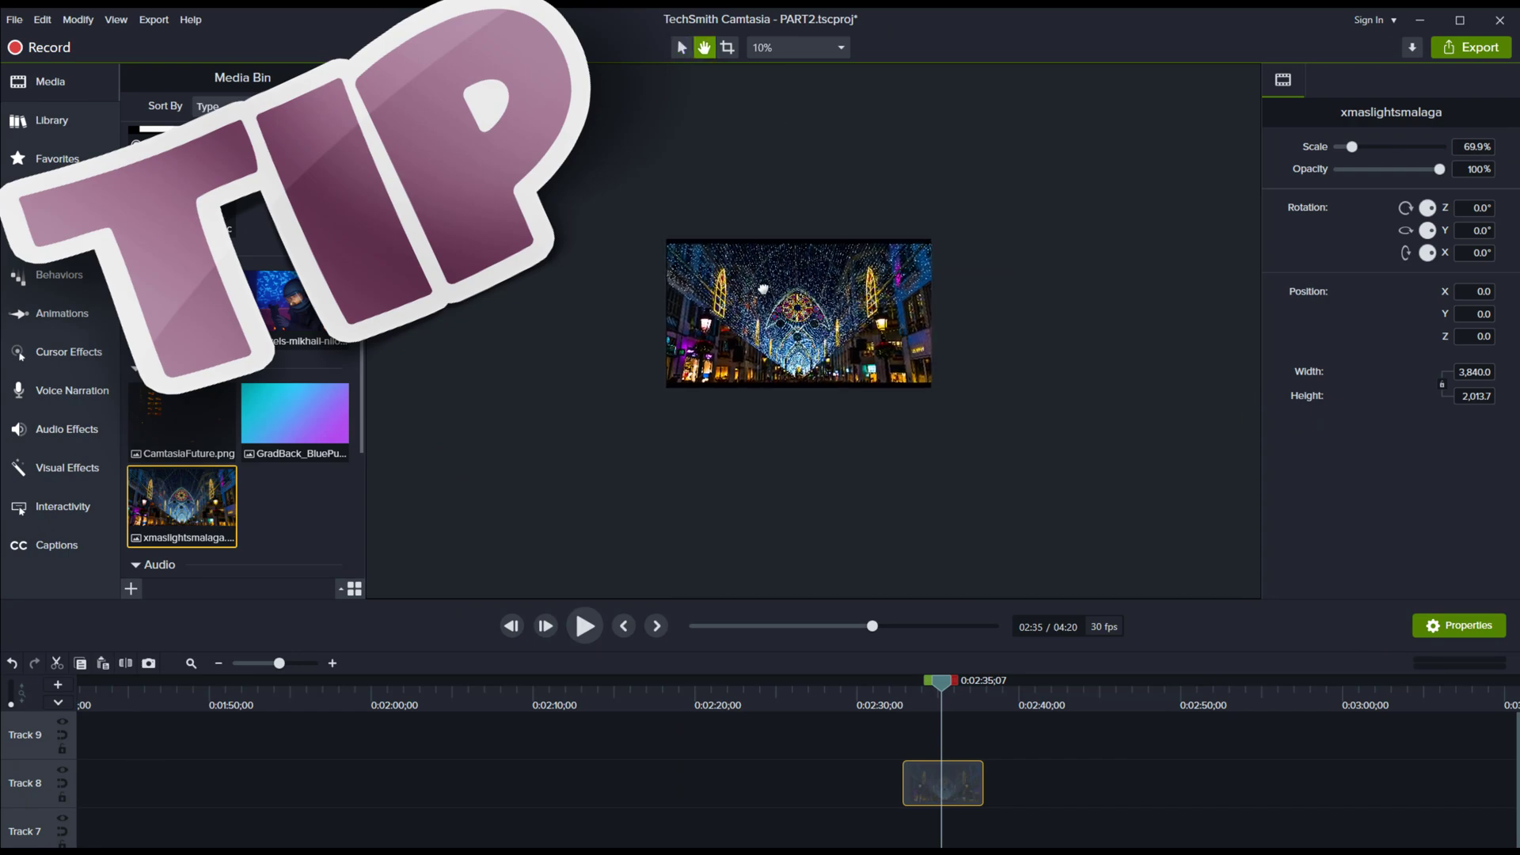
pyautogui.scroll(2, 807, 321)
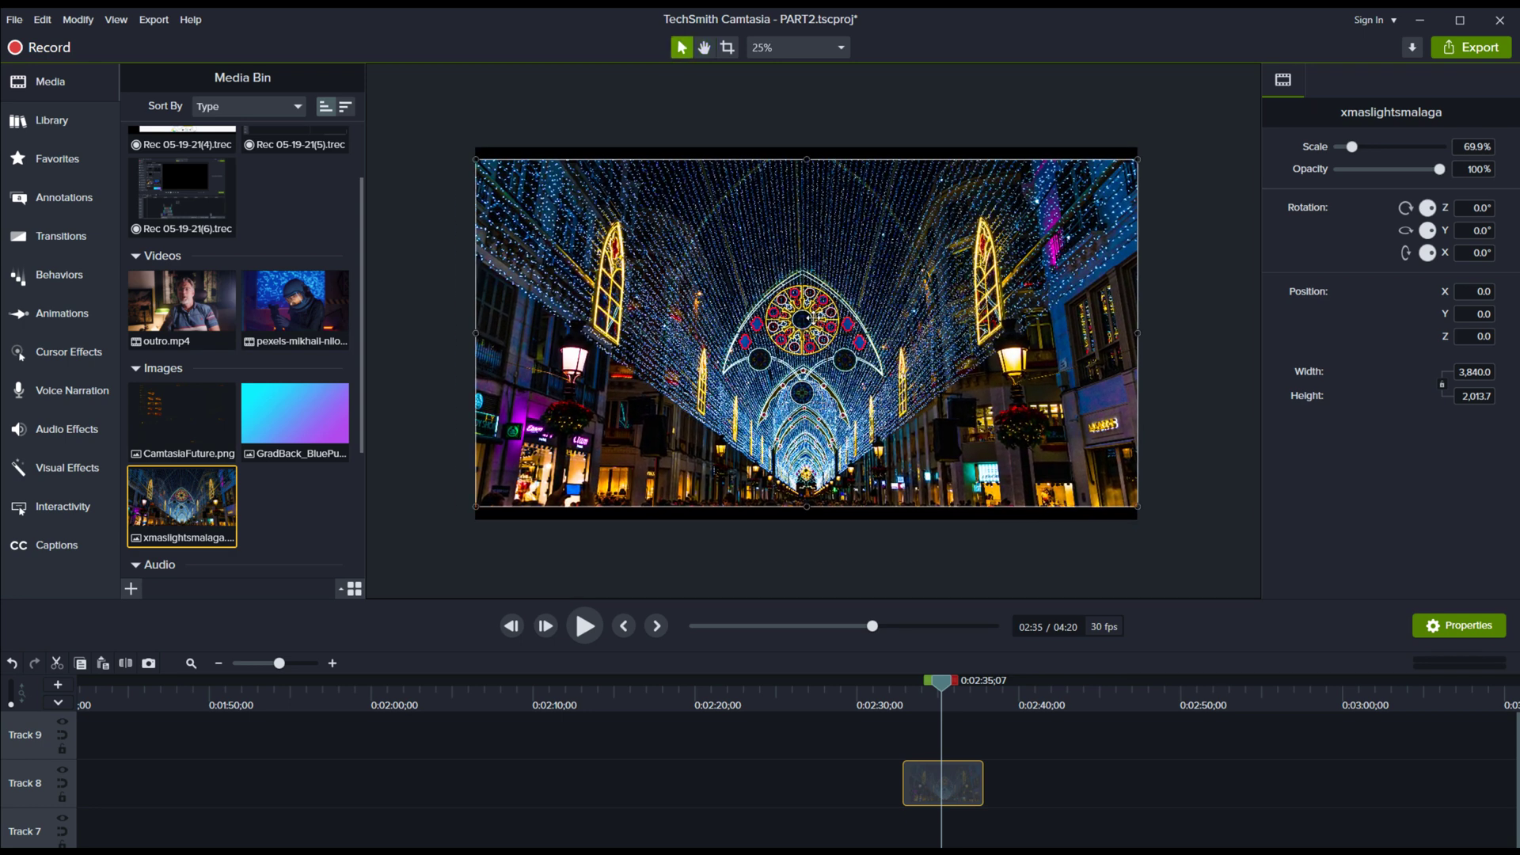
pyautogui.scroll(1, 815, 317)
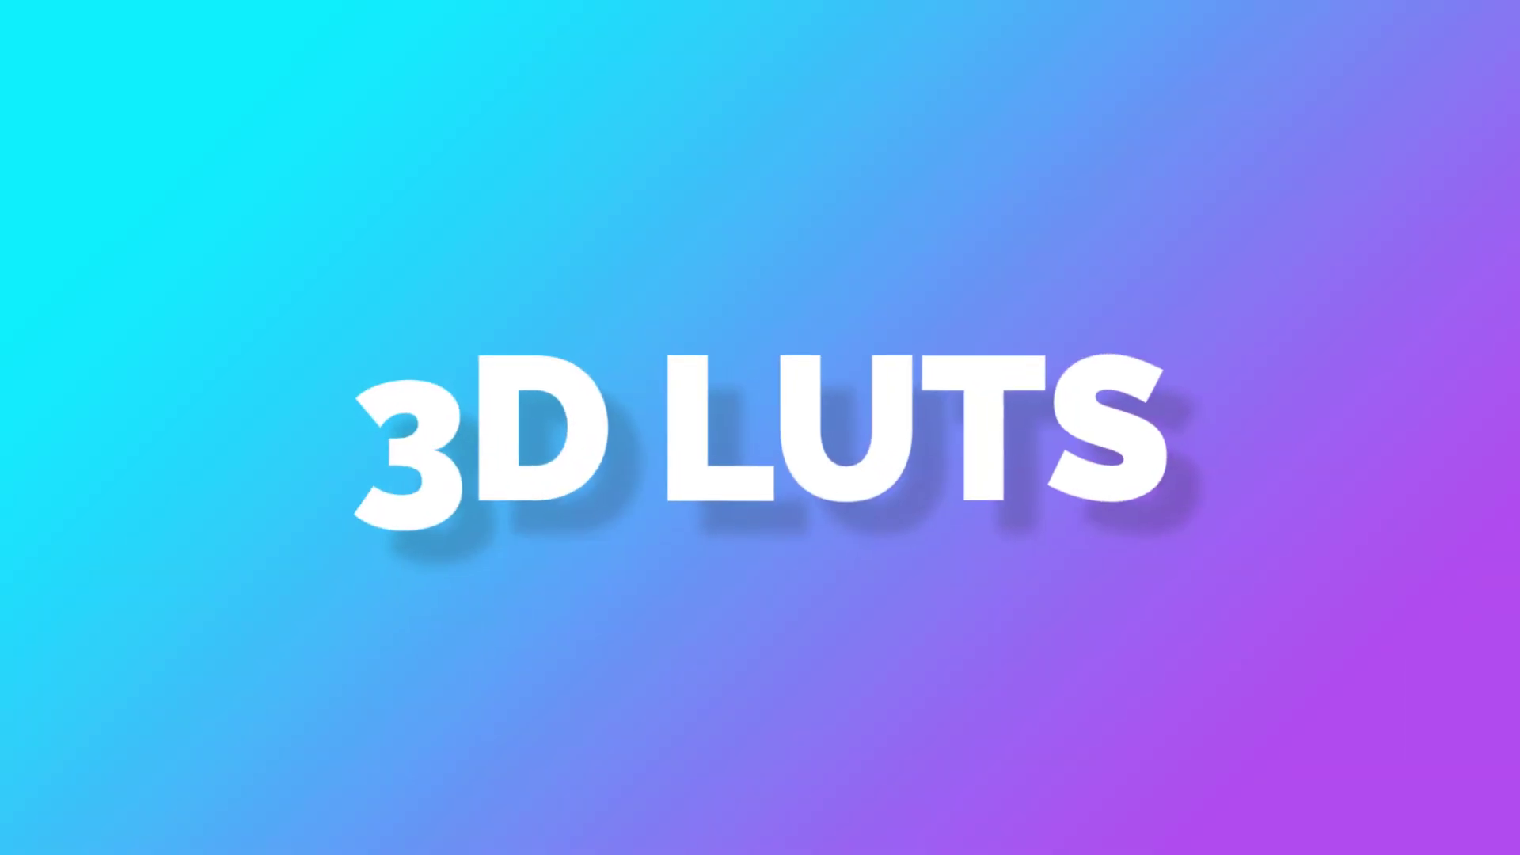